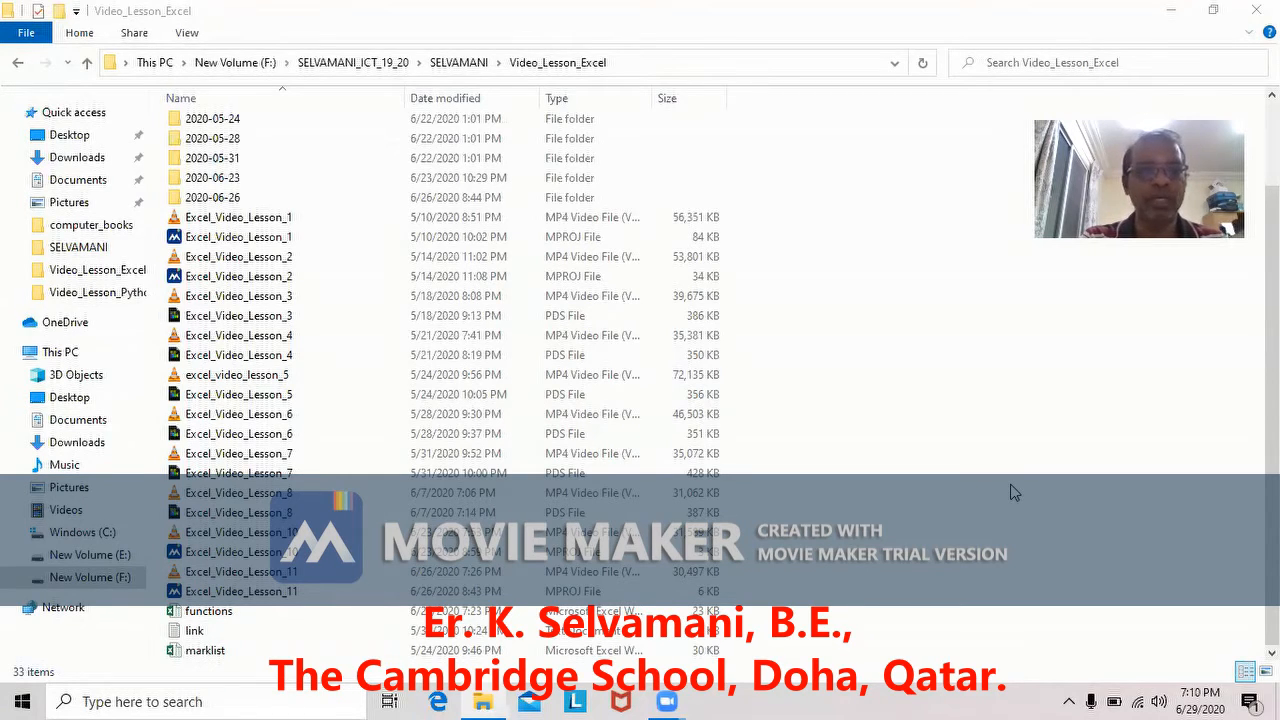
Open the functions workbook in Excel and inspect the nested IF formula in C2 of Sheet13
left_click(1012, 492)
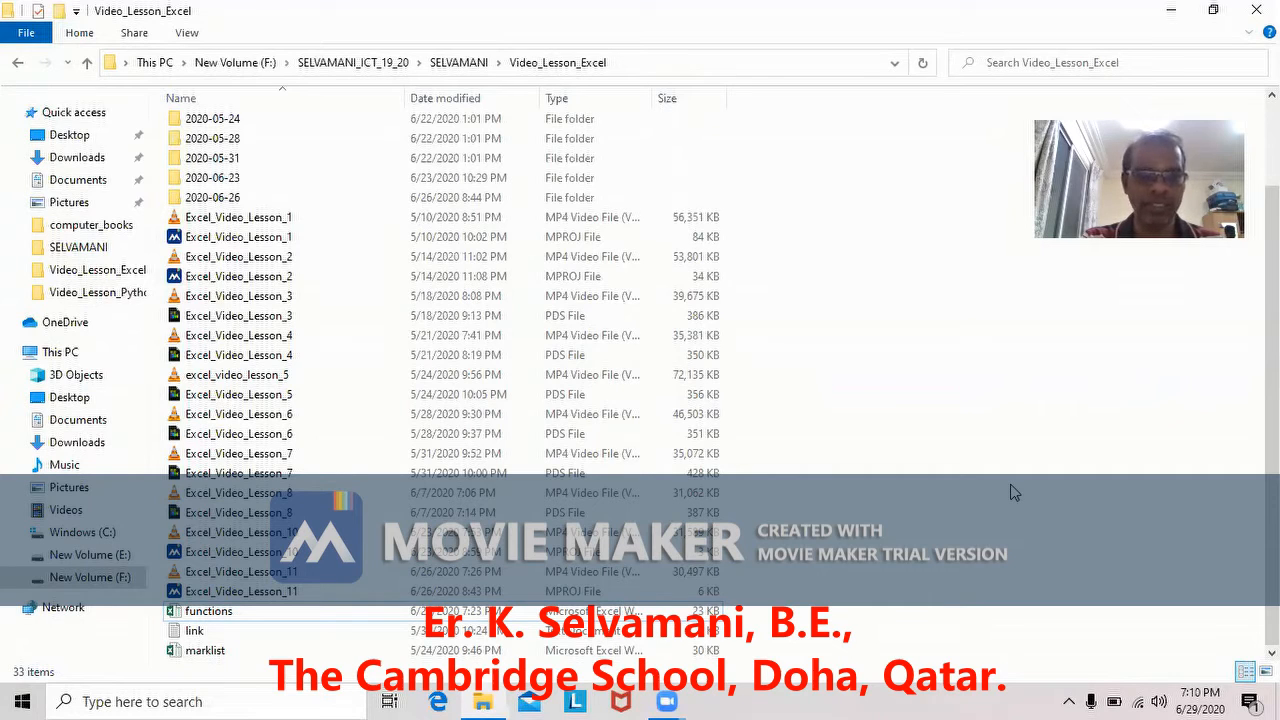
double_click(214, 618)
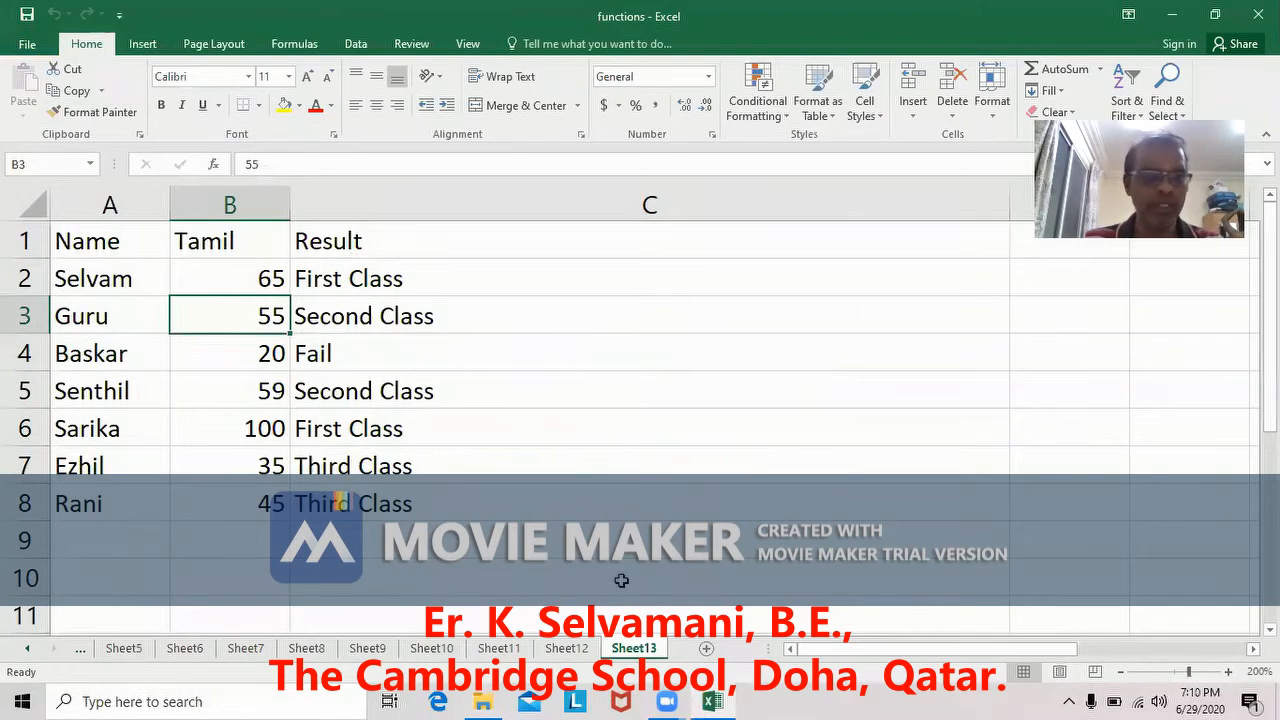
left_click(426, 280)
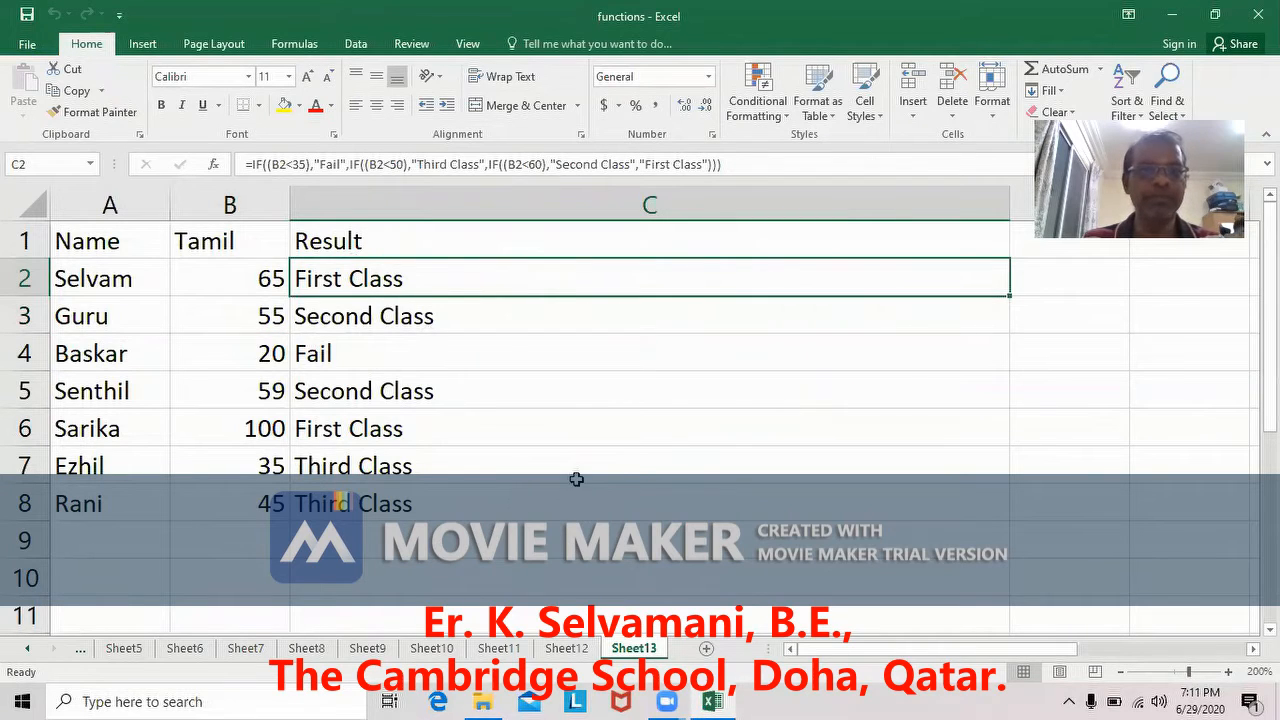
Show the formulas on Sheet12 and widen column D until its IF formulas fit
left_click(567, 650)
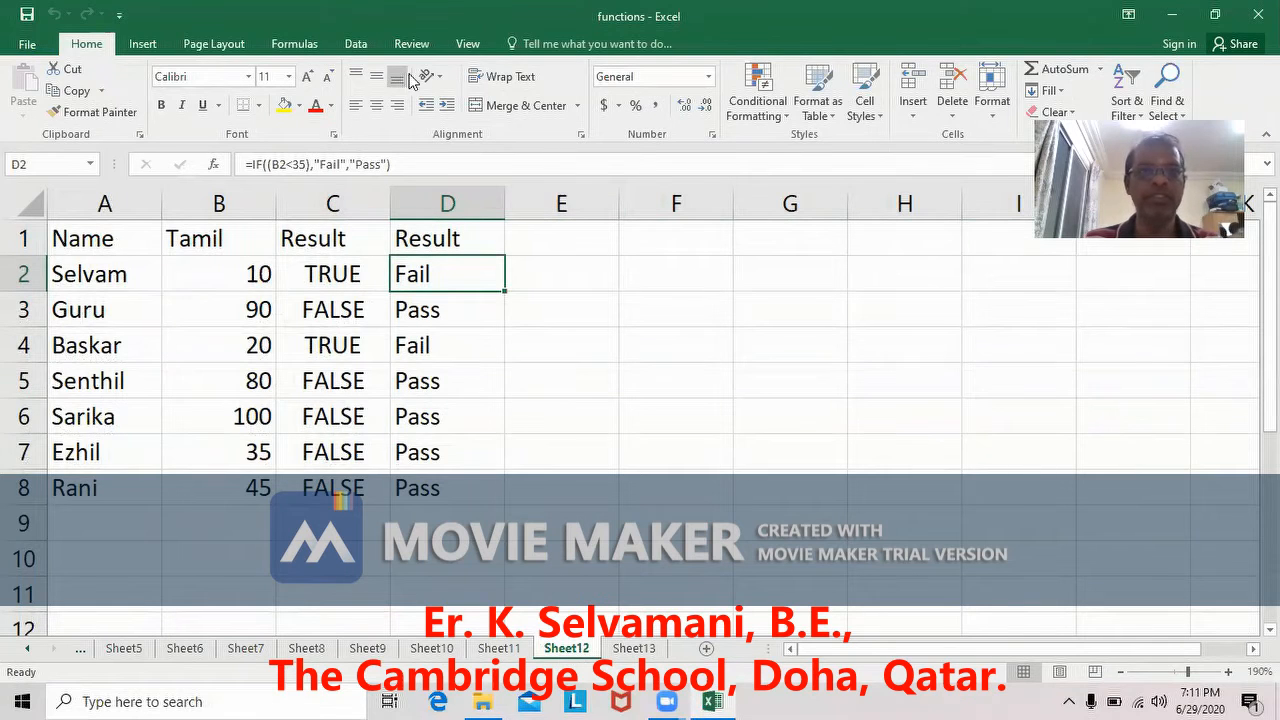
left_click(311, 50)
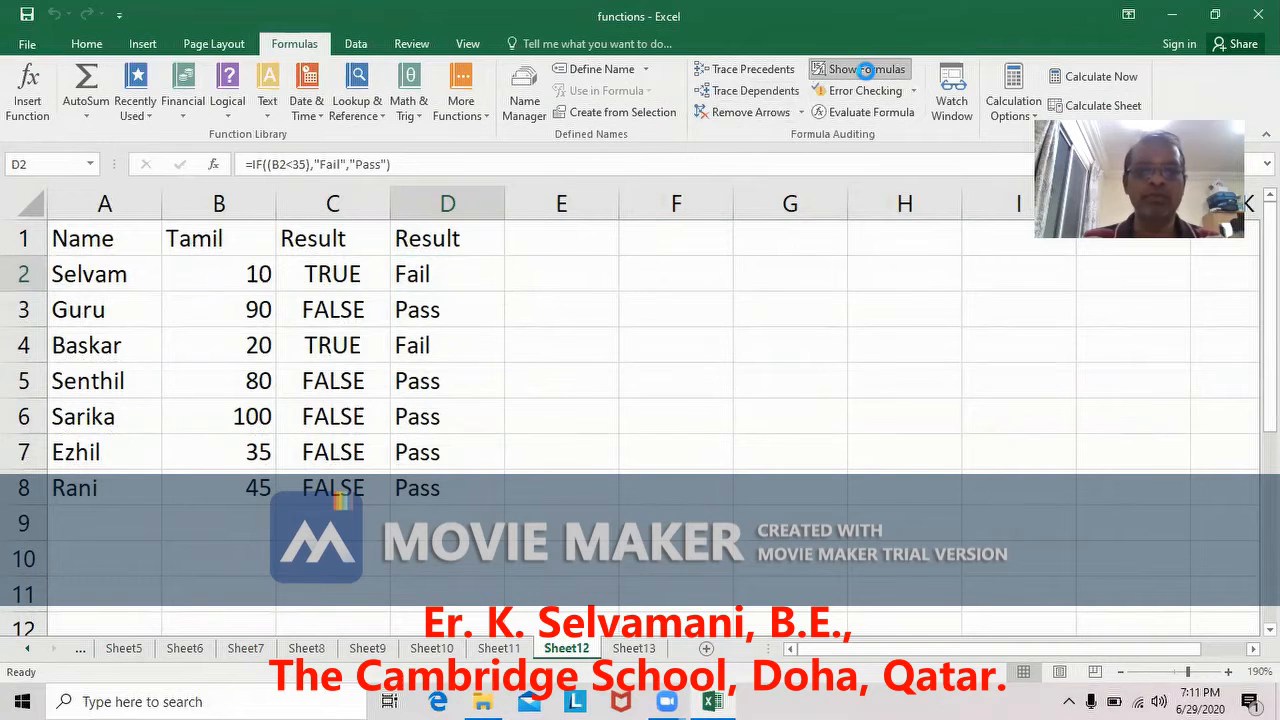
left_click(860, 69)
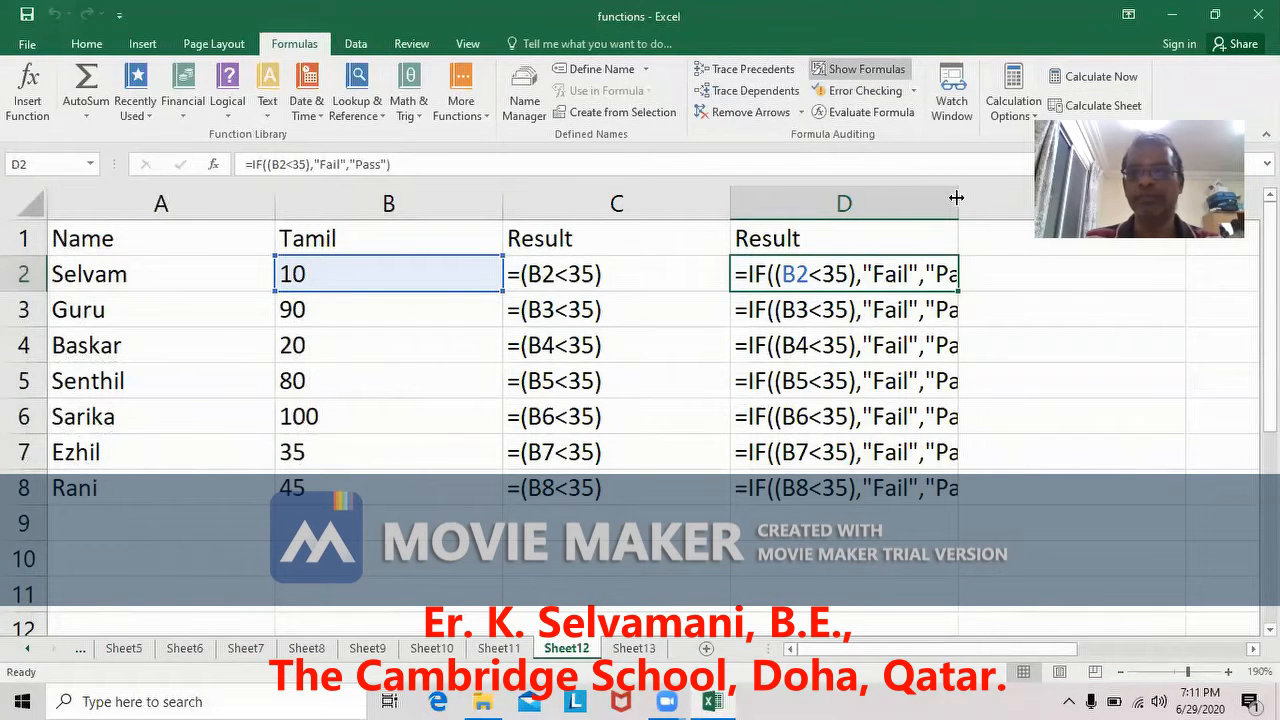
left_click_drag(958, 196, 1026, 196)
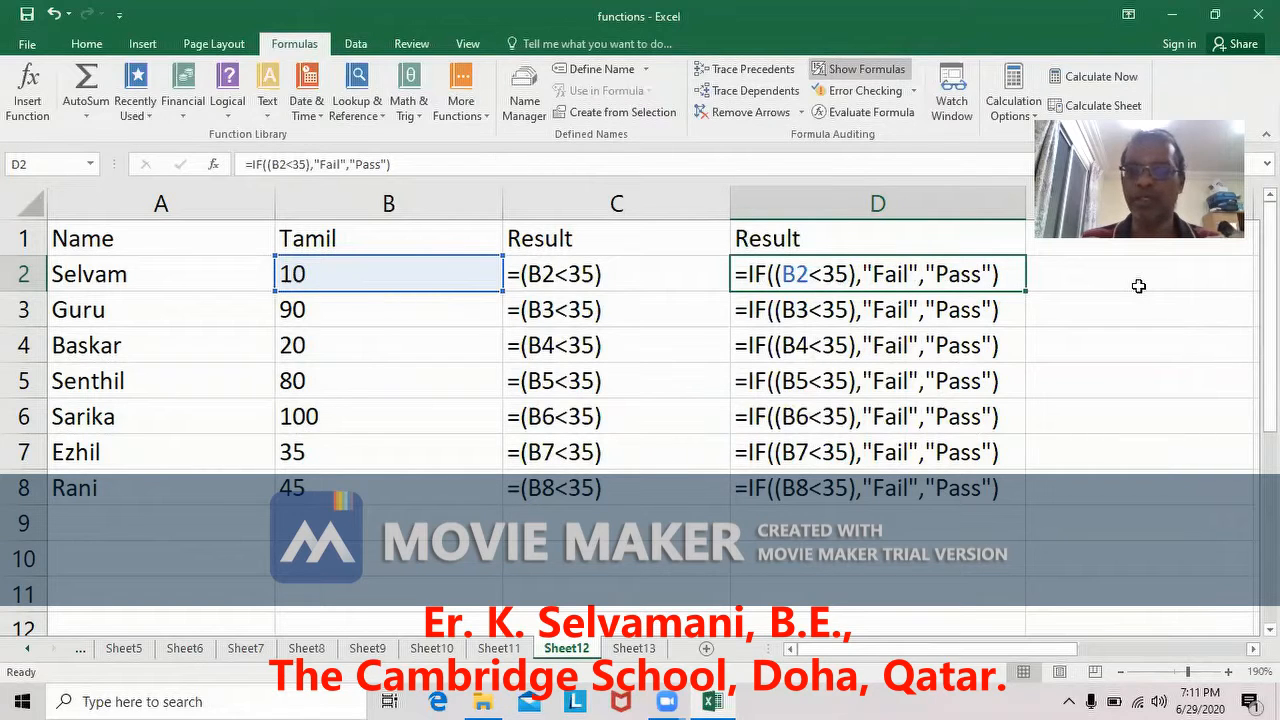
Copy the Name and Tamil data in A1:B8 of Sheet12 into cell A1 of a new sheet
left_click_drag(131, 236, 335, 495)
left_click(87, 44)
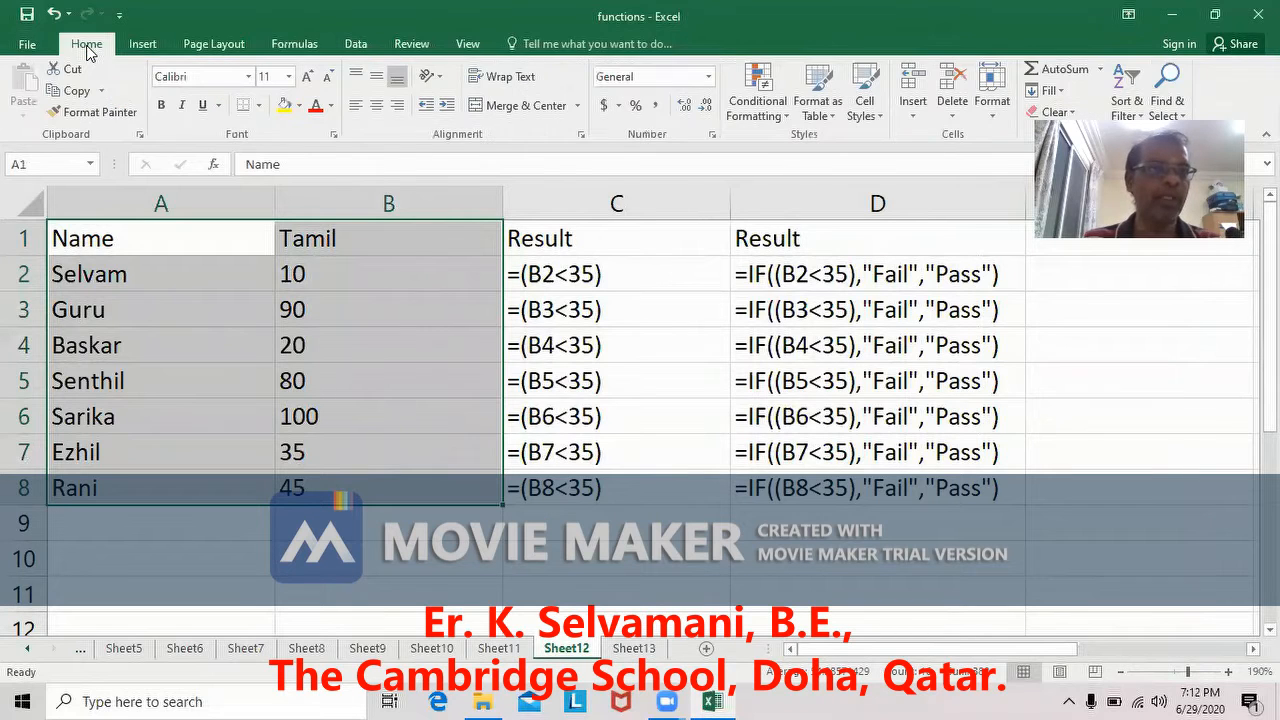
left_click(76, 91)
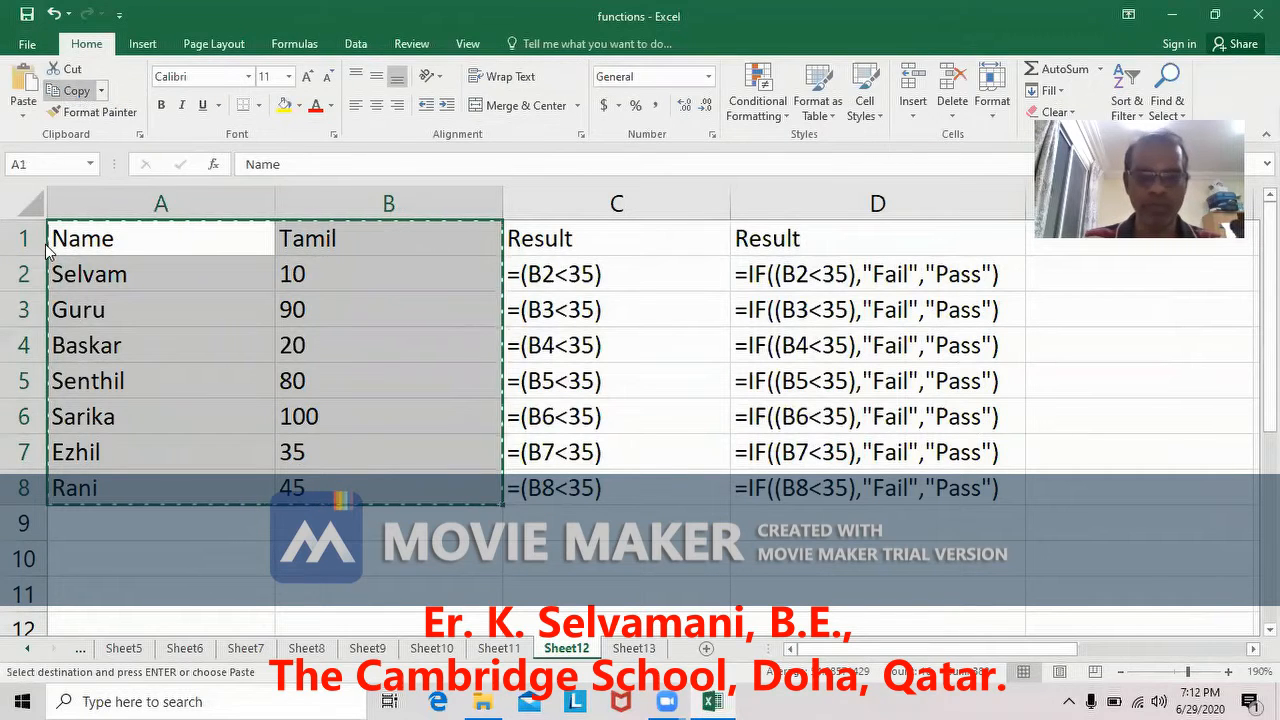
left_click(706, 649)
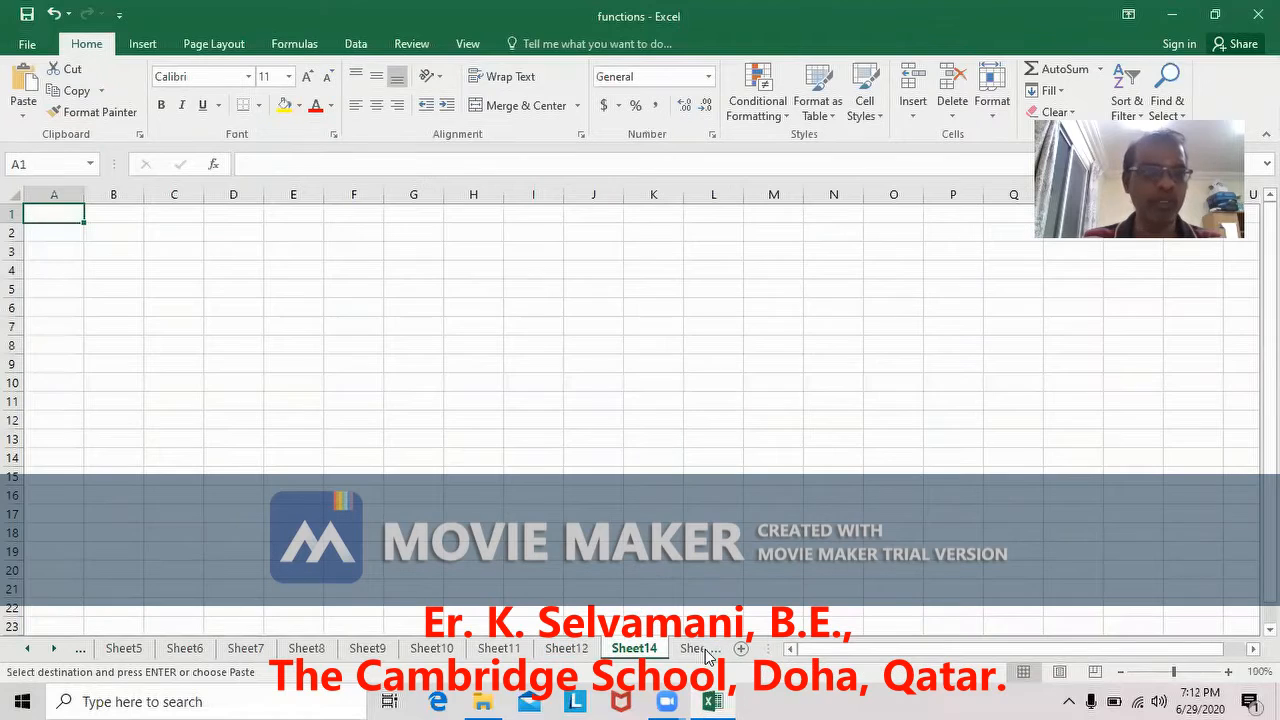
left_click(26, 88)
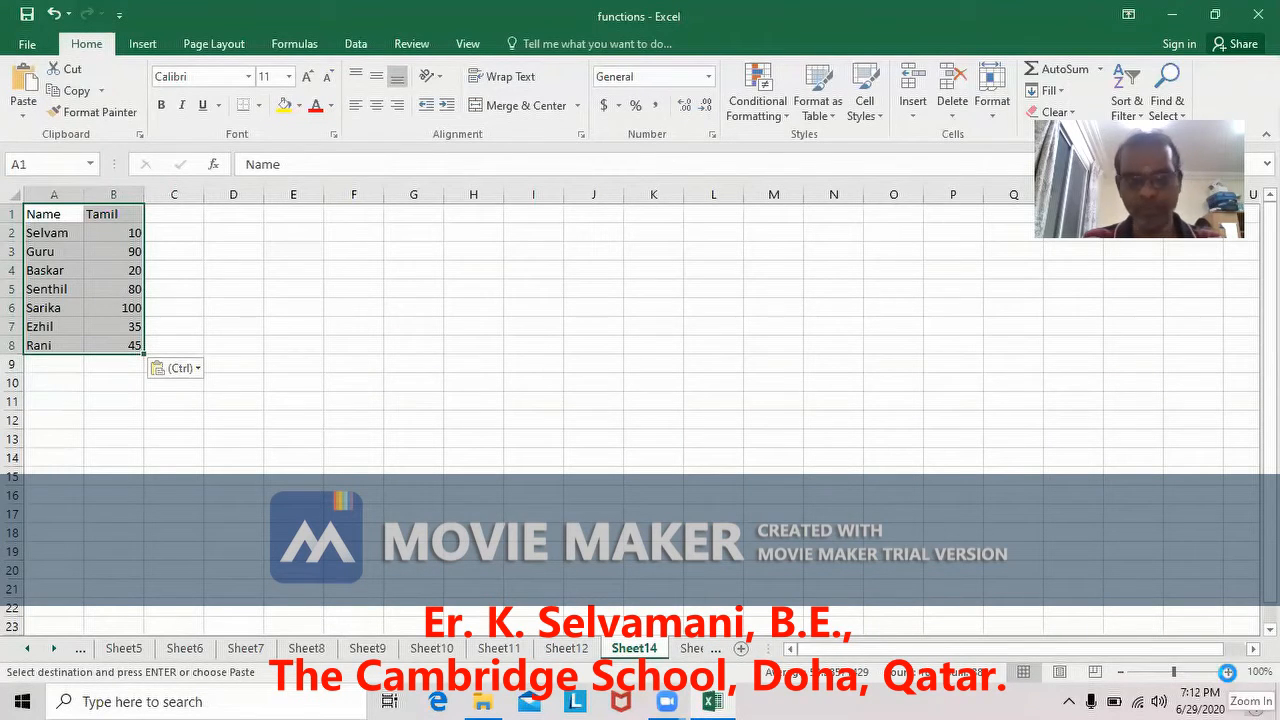
Add the subject headers English, Maths, Science and Social in C1:F1
left_click(1227, 672)
left_click(1227, 672)
left_click(1227, 672)
left_click(1227, 672)
left_click(1227, 672)
left_click(1227, 672)
left_click(1227, 672)
left_click(1227, 672)
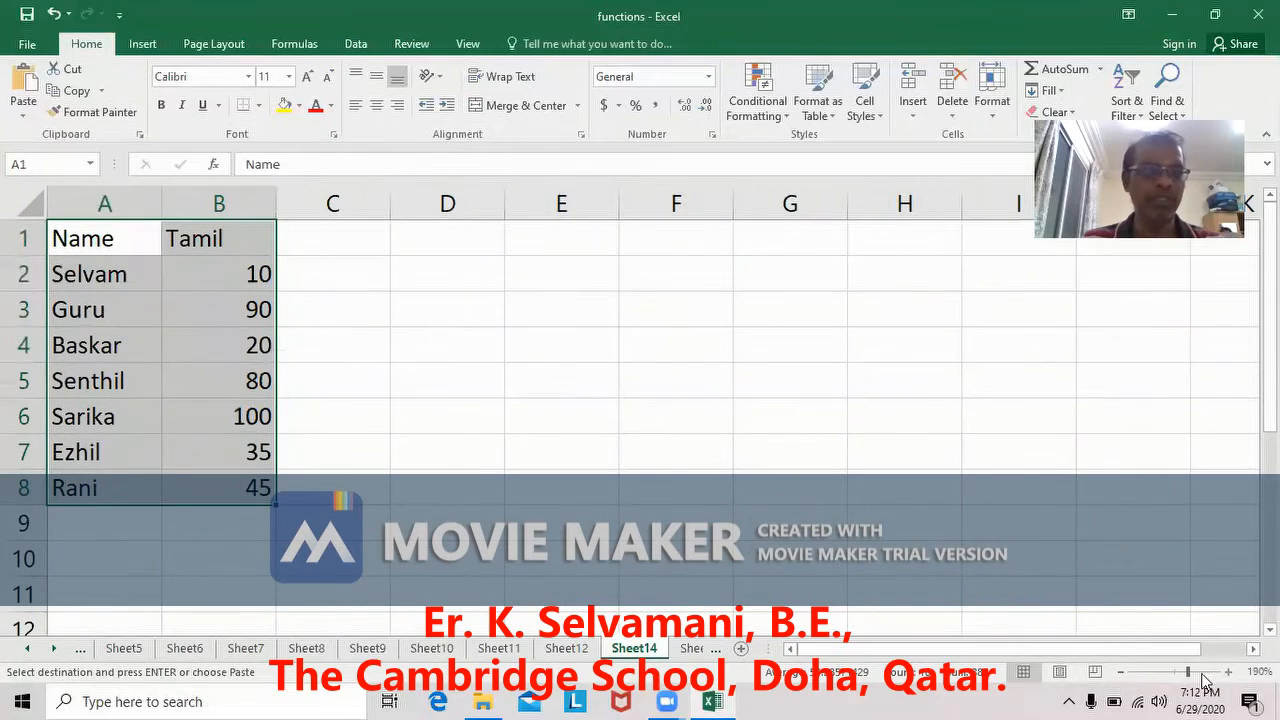
left_click(334, 232)
type("English")
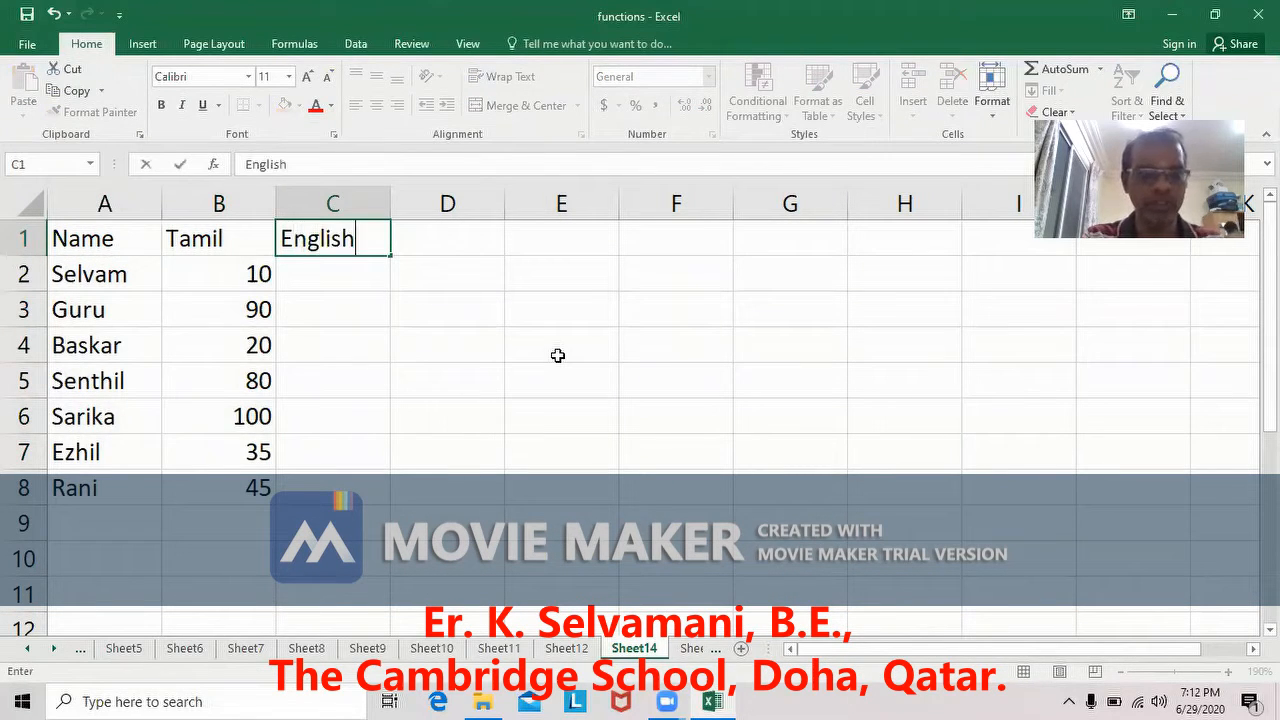
key("Tab")
type("Maths")
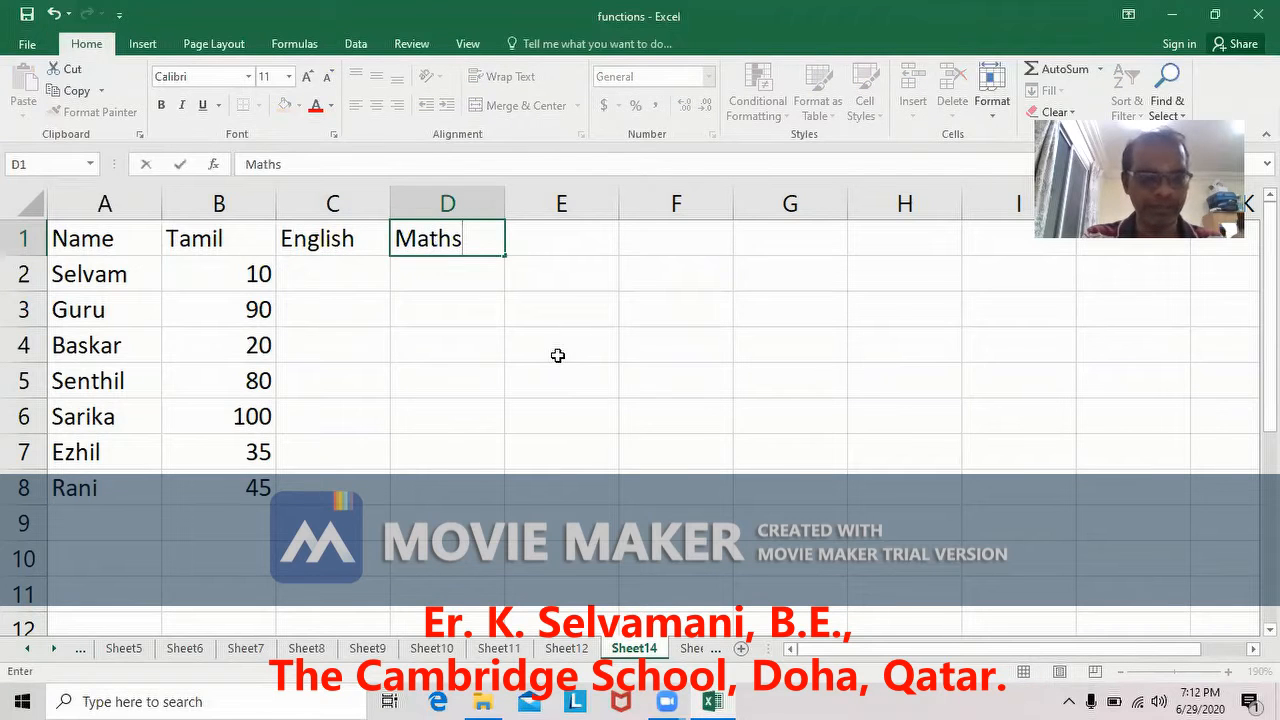
key("Tab")
type("Science")
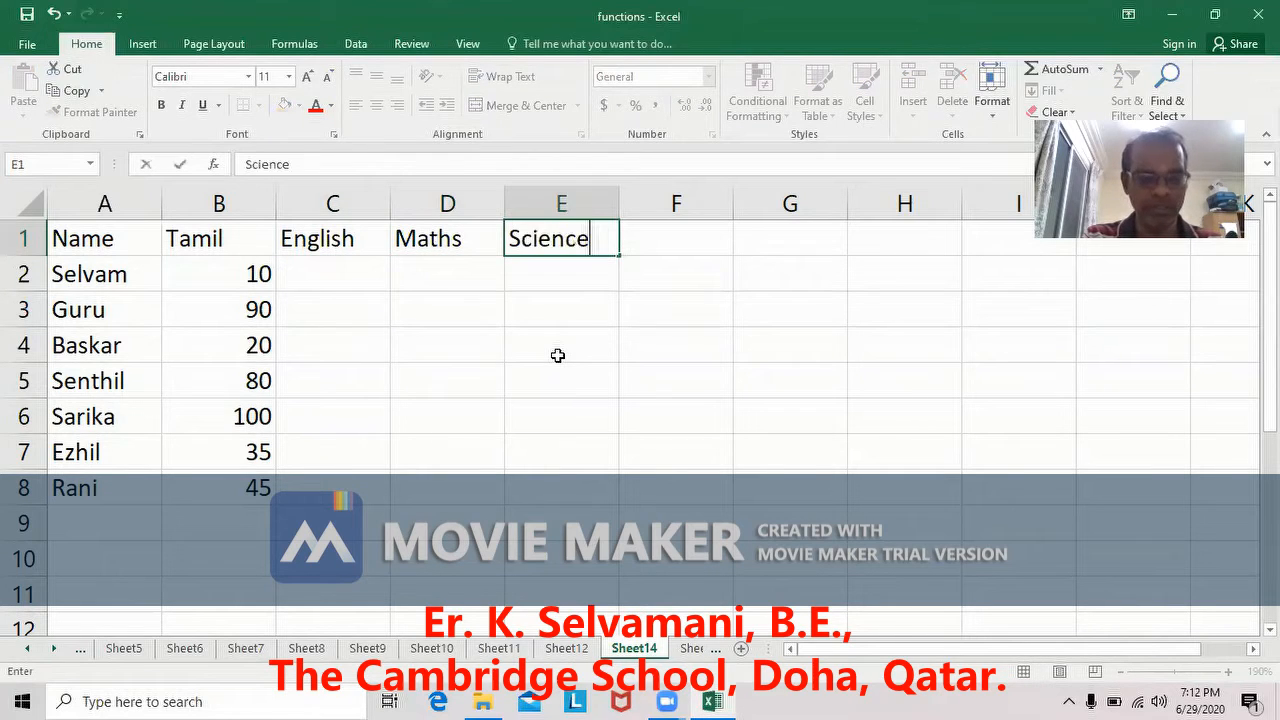
key("Tab")
type("Social")
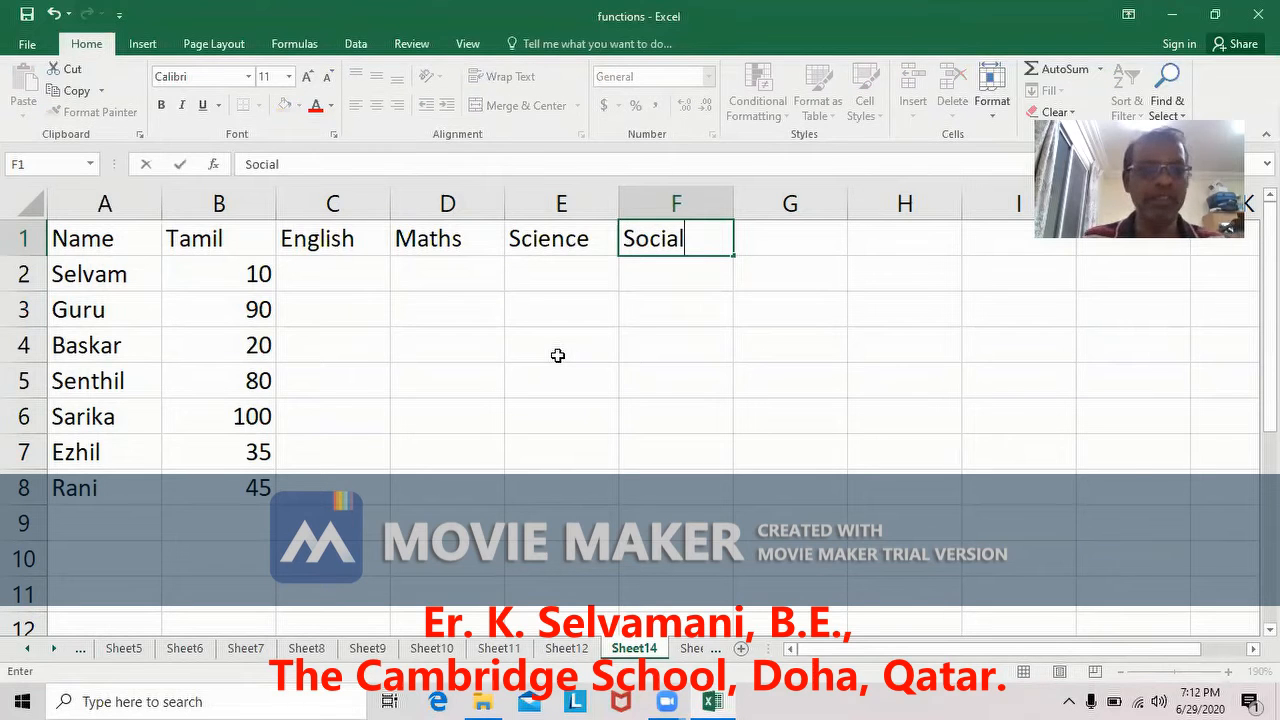
Enter the marks 20, 30, 40 and 50 for the first student in C2:F2
left_click(340, 276)
type("20")
key("Tab")
type("30")
key("Tab")
type("40")
key("Tab")
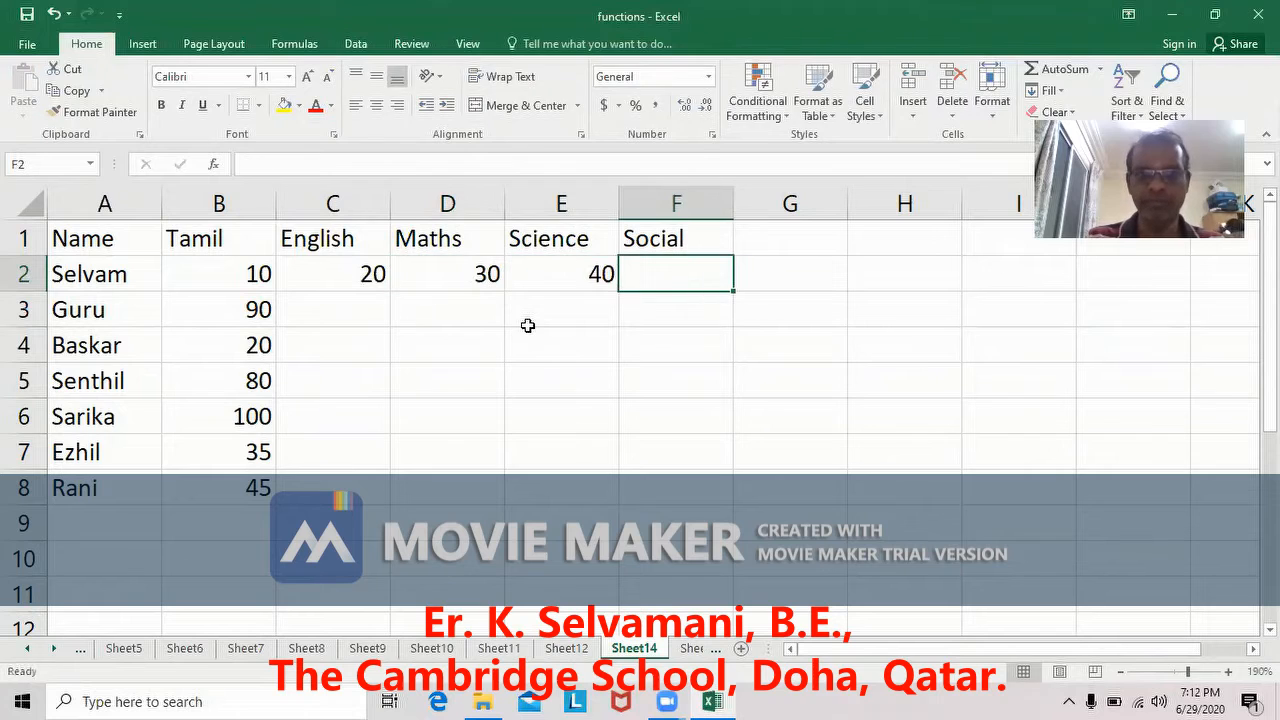
type("50")
key("Return")
Enter the marks 80, 70, 60 and 80 for the second student in C3:F3
type("80")
key("Tab")
type("7")
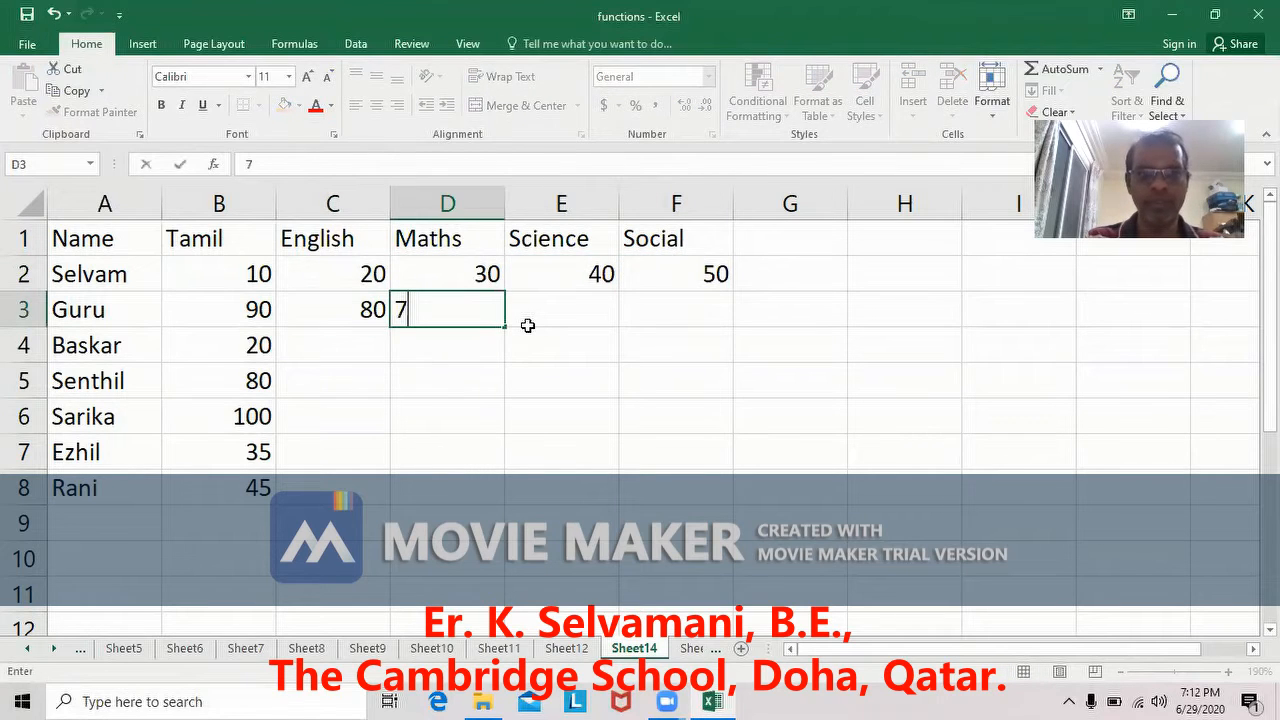
type("0")
key("Tab")
type("60")
key("Tab")
type("80")
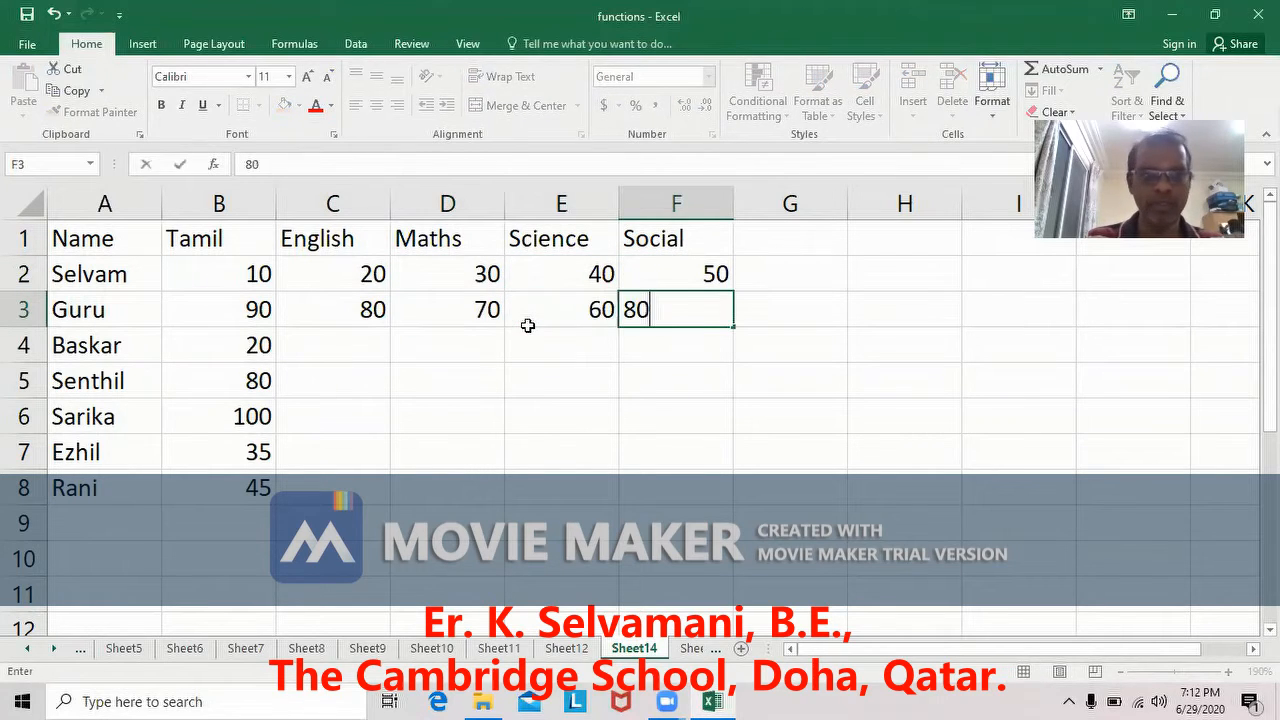
key("Return")
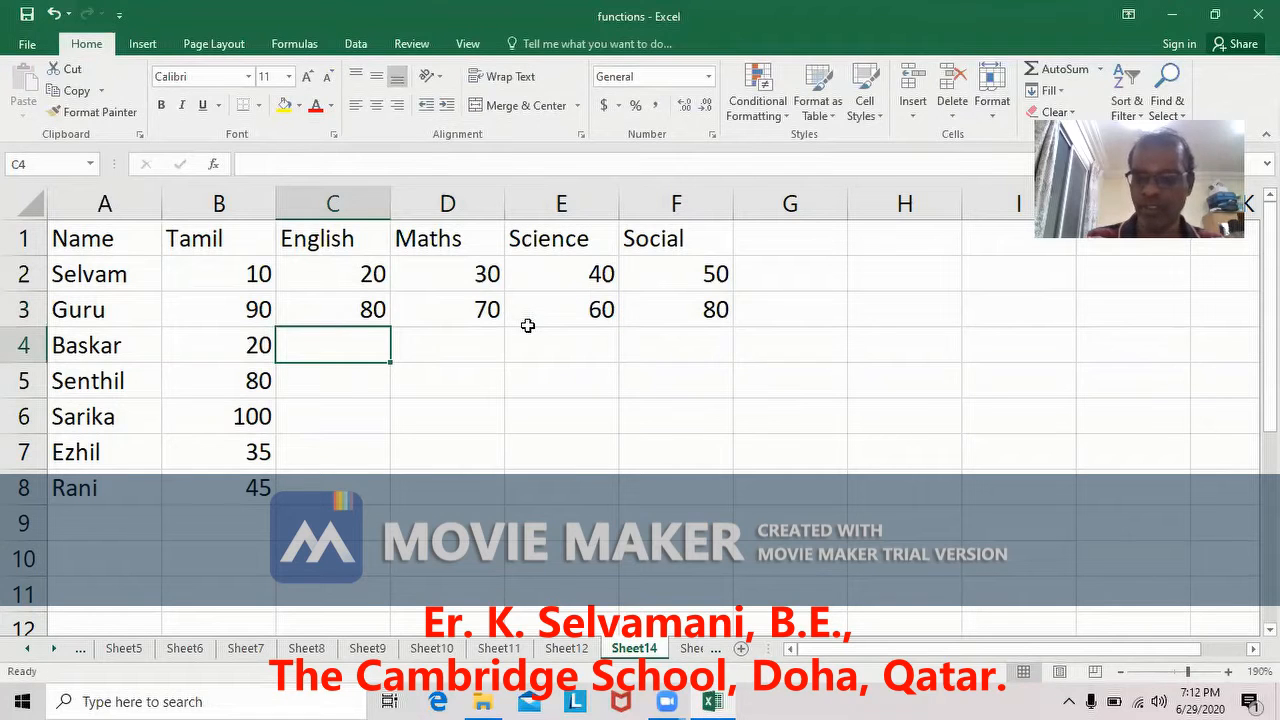
Enter the marks 100, 99, 98 and 97 for the third student in C4:F4
type("100")
key("Tab")
type("99")
key("Tab")
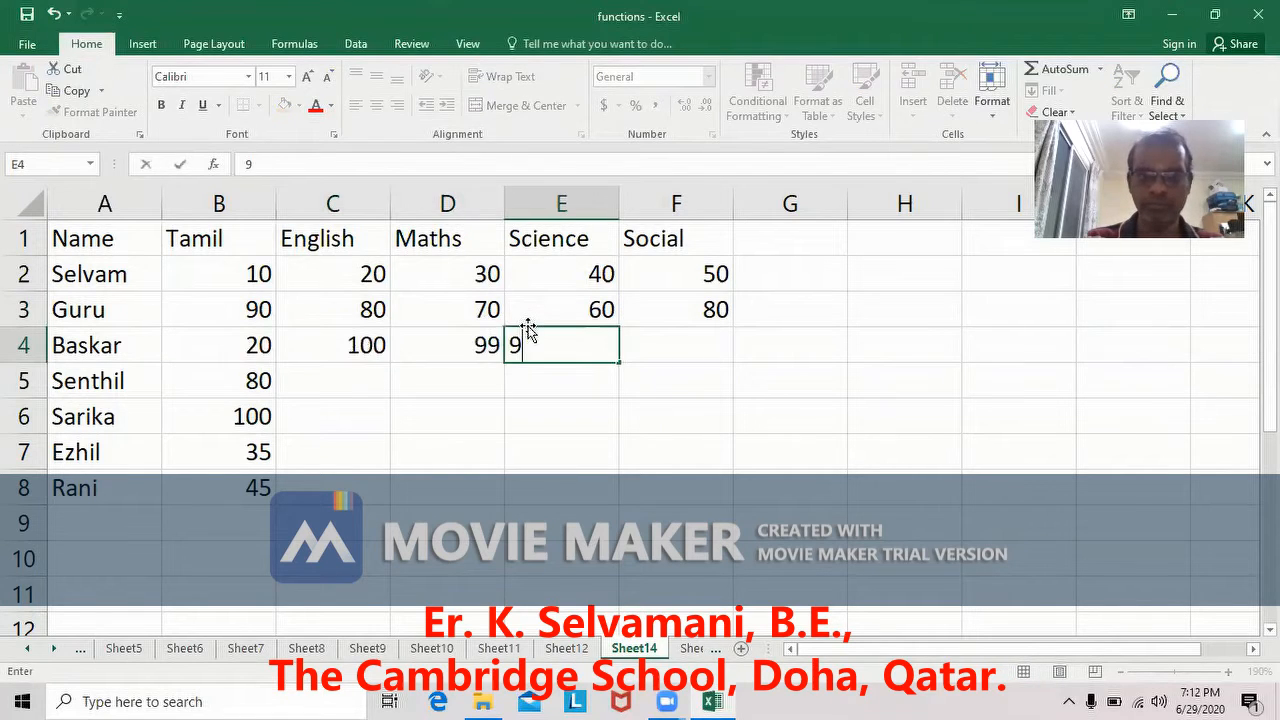
type("98")
key("Tab")
type("97")
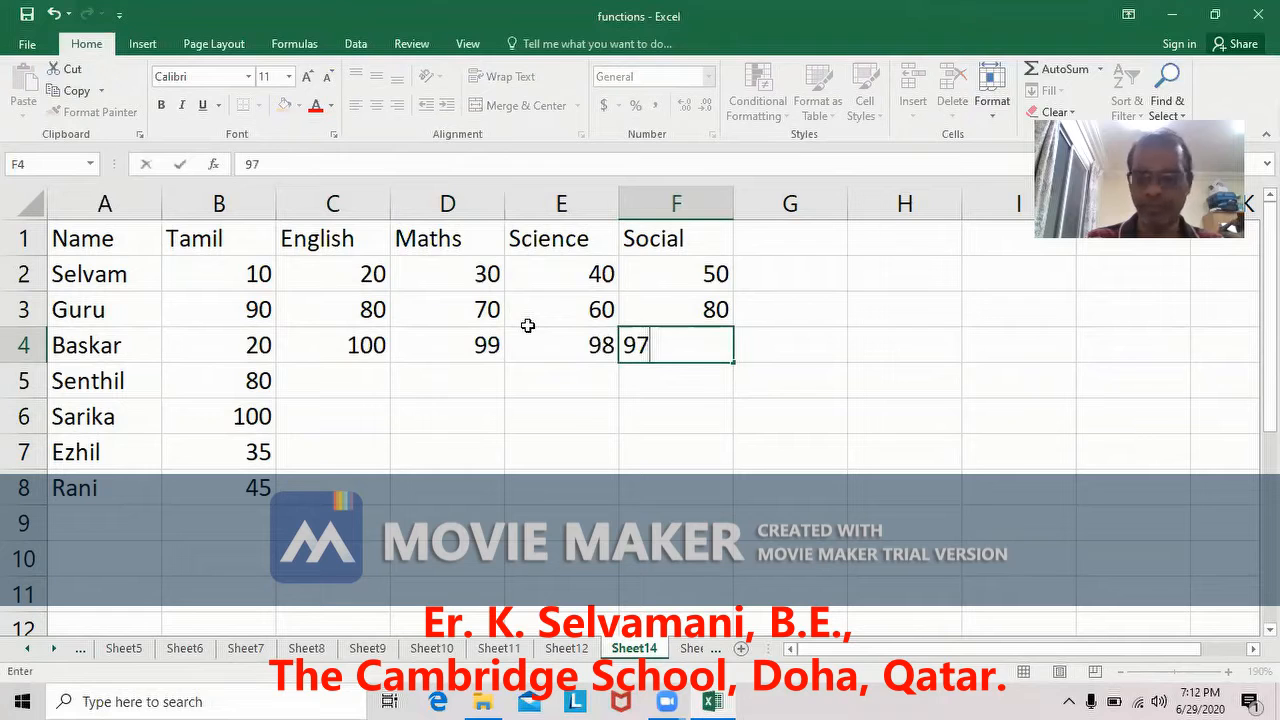
key("Return")
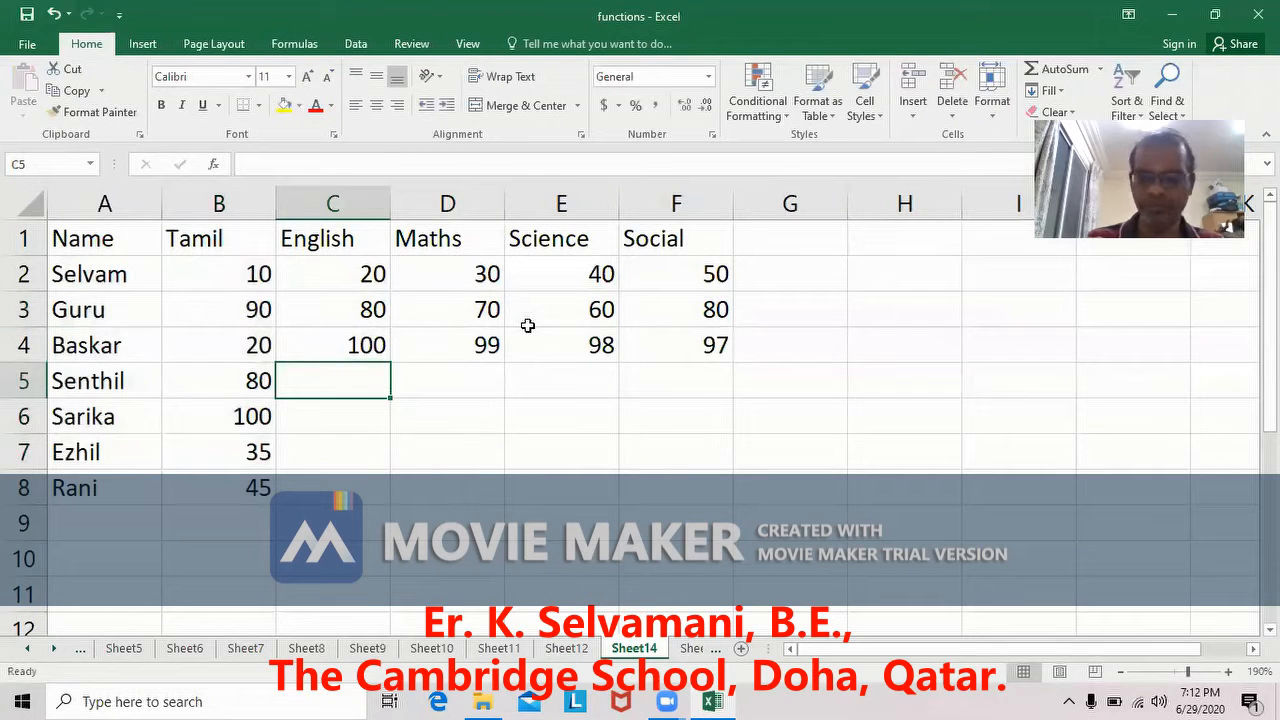
Enter the marks 35, 36, 37 and 38 for the fourth student in C5:F5
type("35")
key("Tab")
type("36")
key("Tab")
type("37")
key("Tab")
type("38")
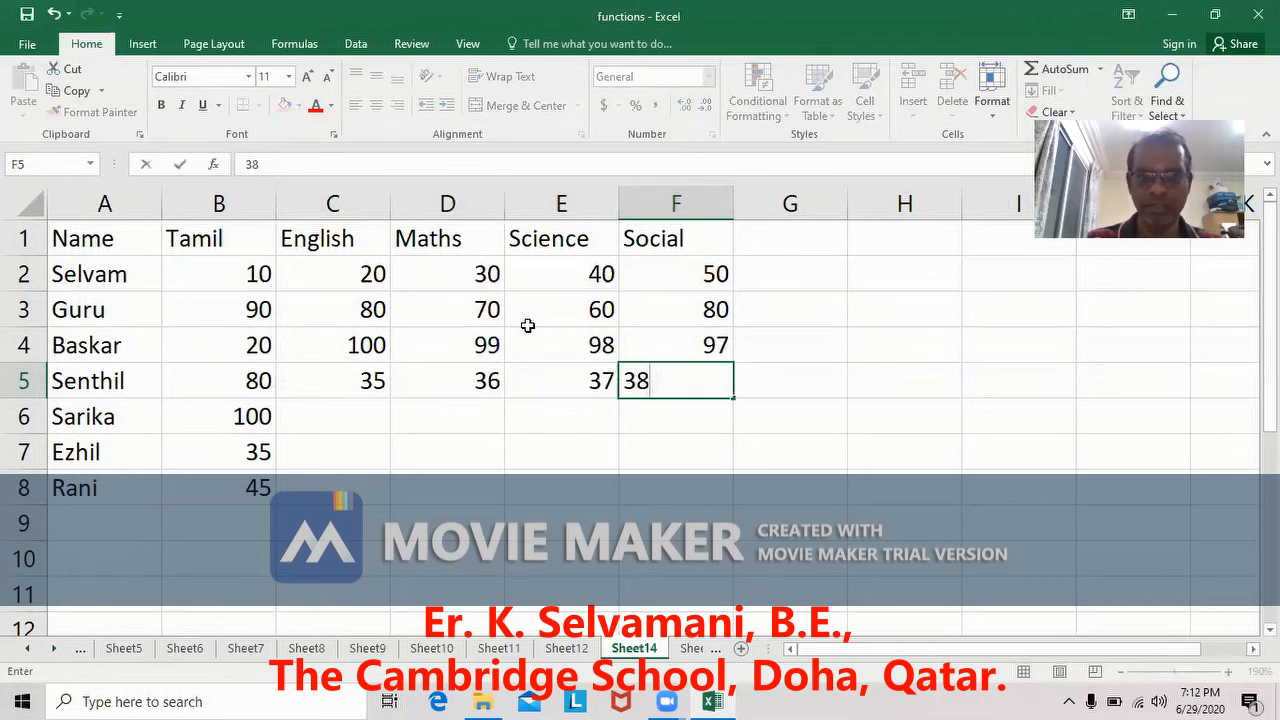
key("Return")
Enter the marks 99, 98, 97 and 96 for the fifth student in C6:F6, correcting the mistyped Science mark
type("99")
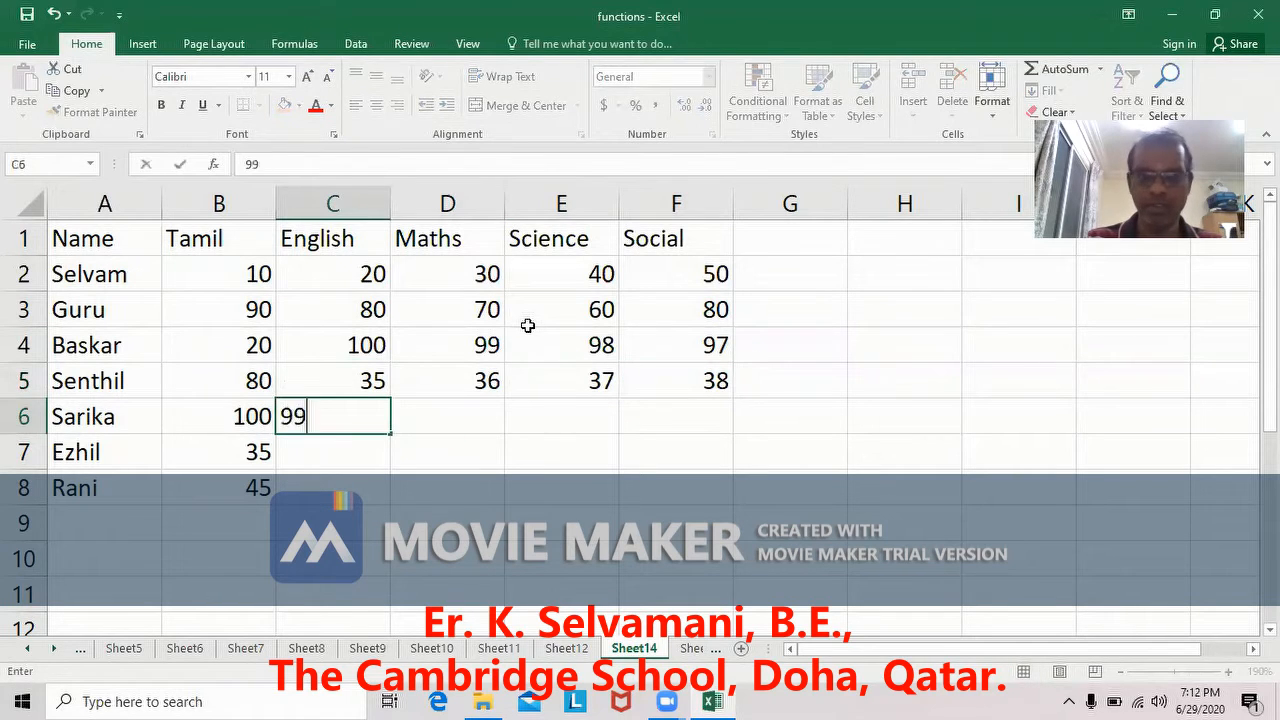
key("Tab")
type("98")
key("Tab")
type("9\\")
key("Tab")
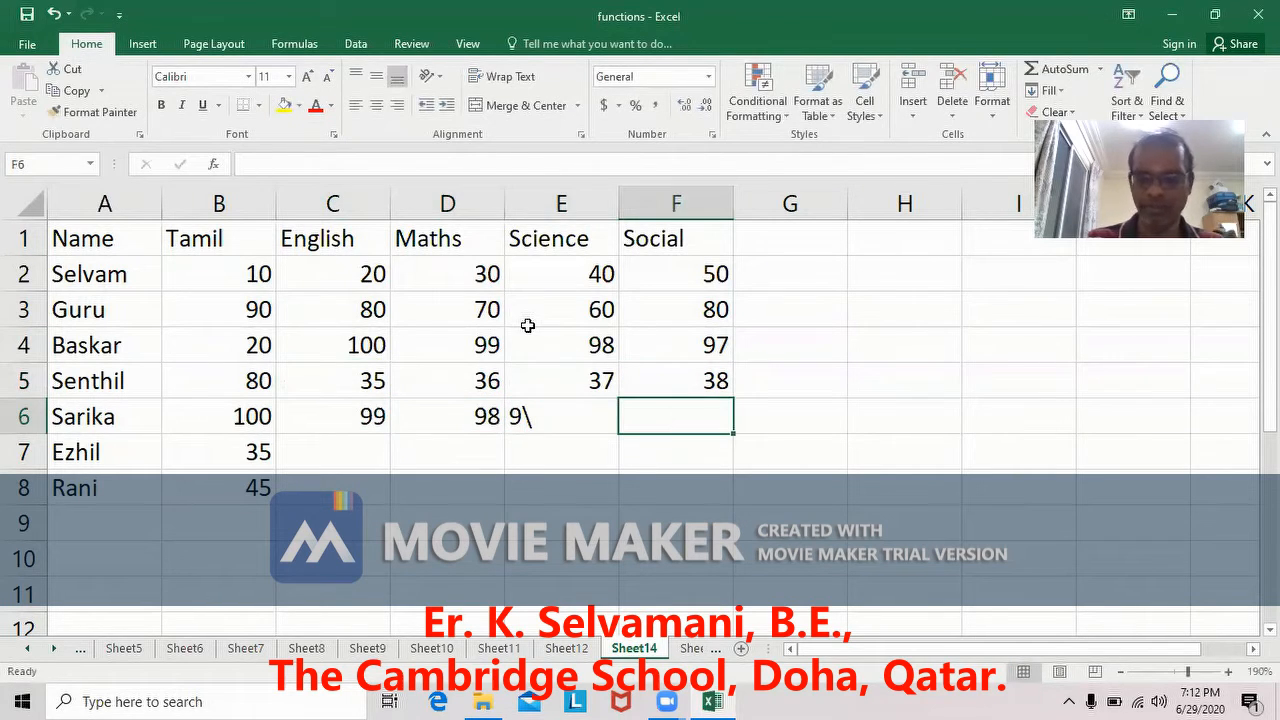
key("Left")
type("97")
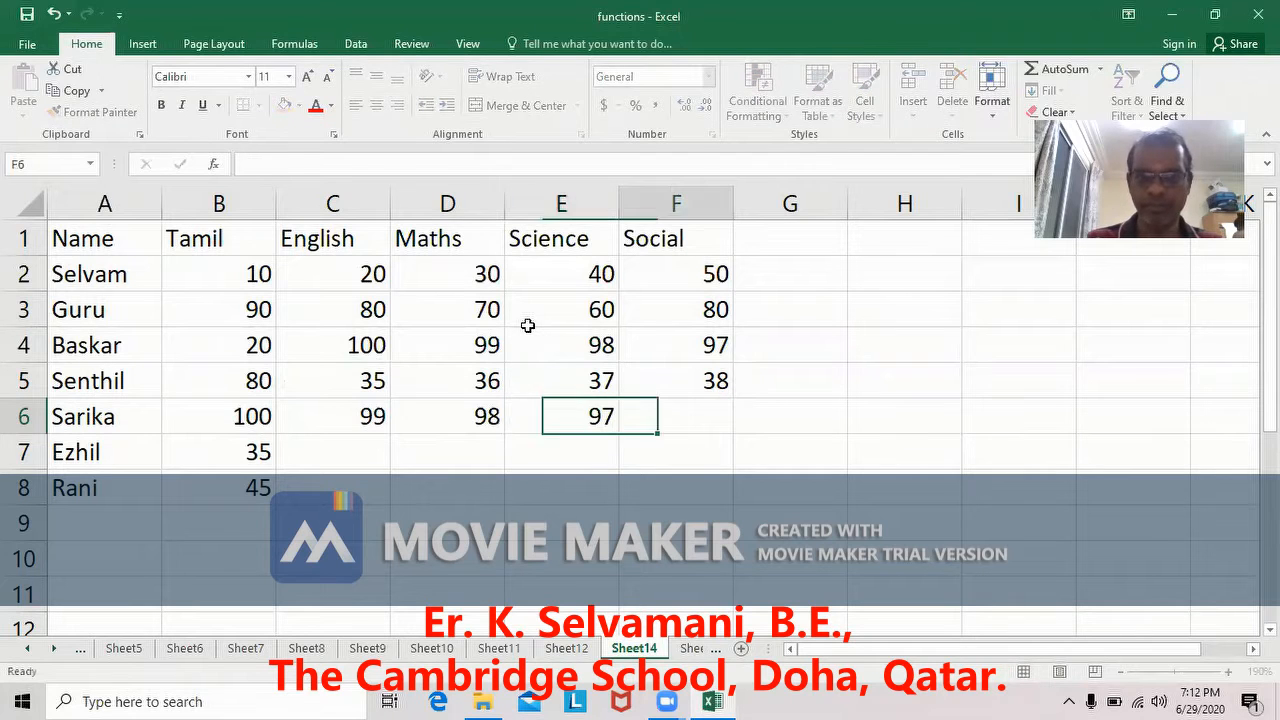
key("Tab")
type("96")
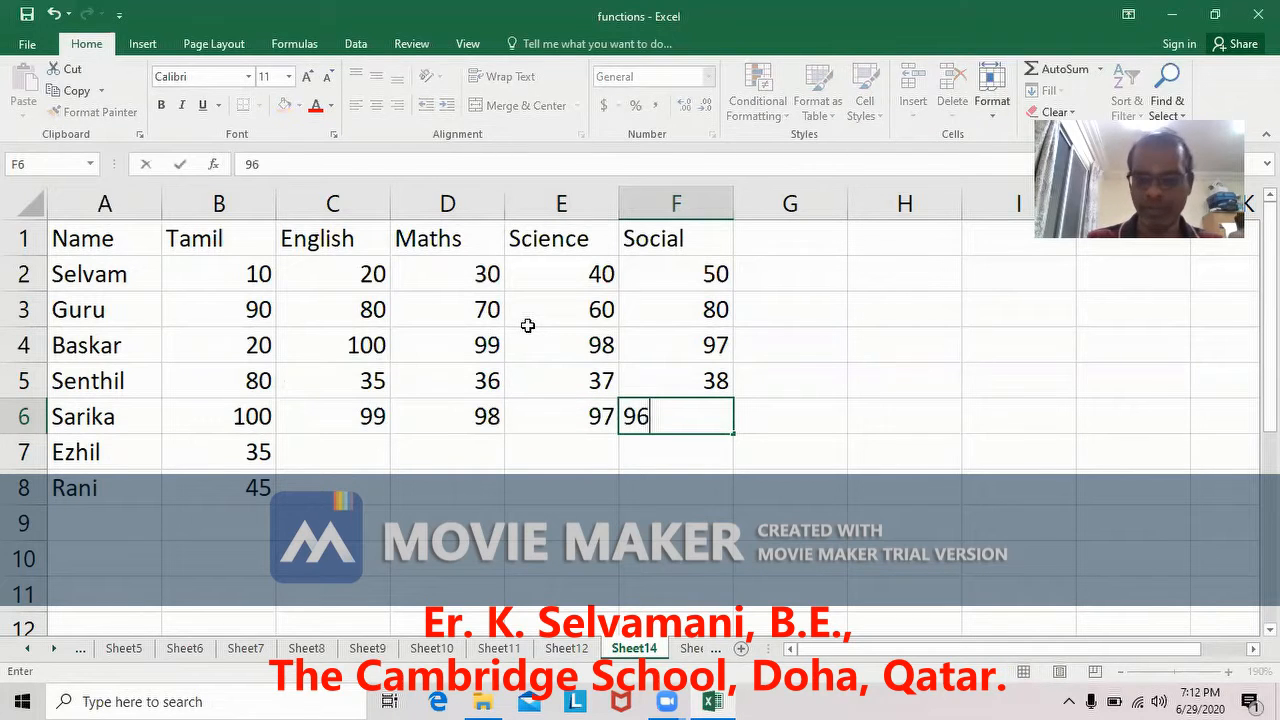
key("Return")
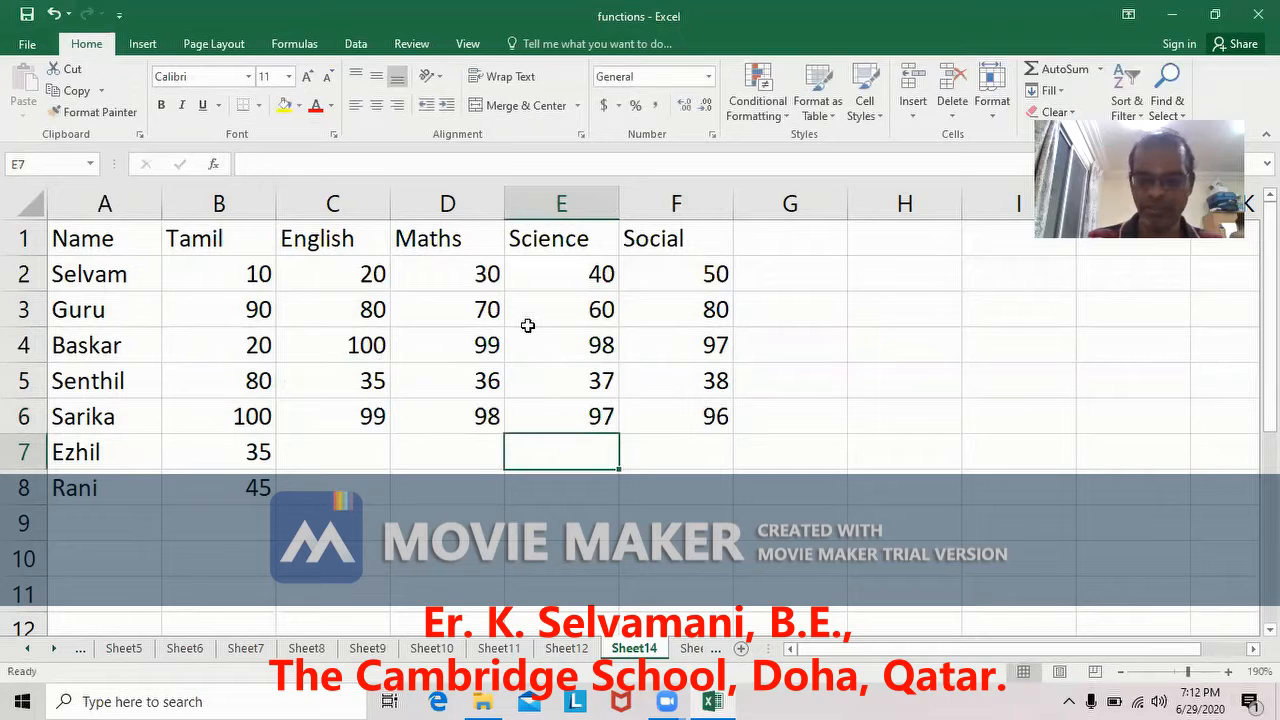
Enter the marks 45, 55, 65 and 75 for the sixth student in C7:F7
key("Left")
key("Left")
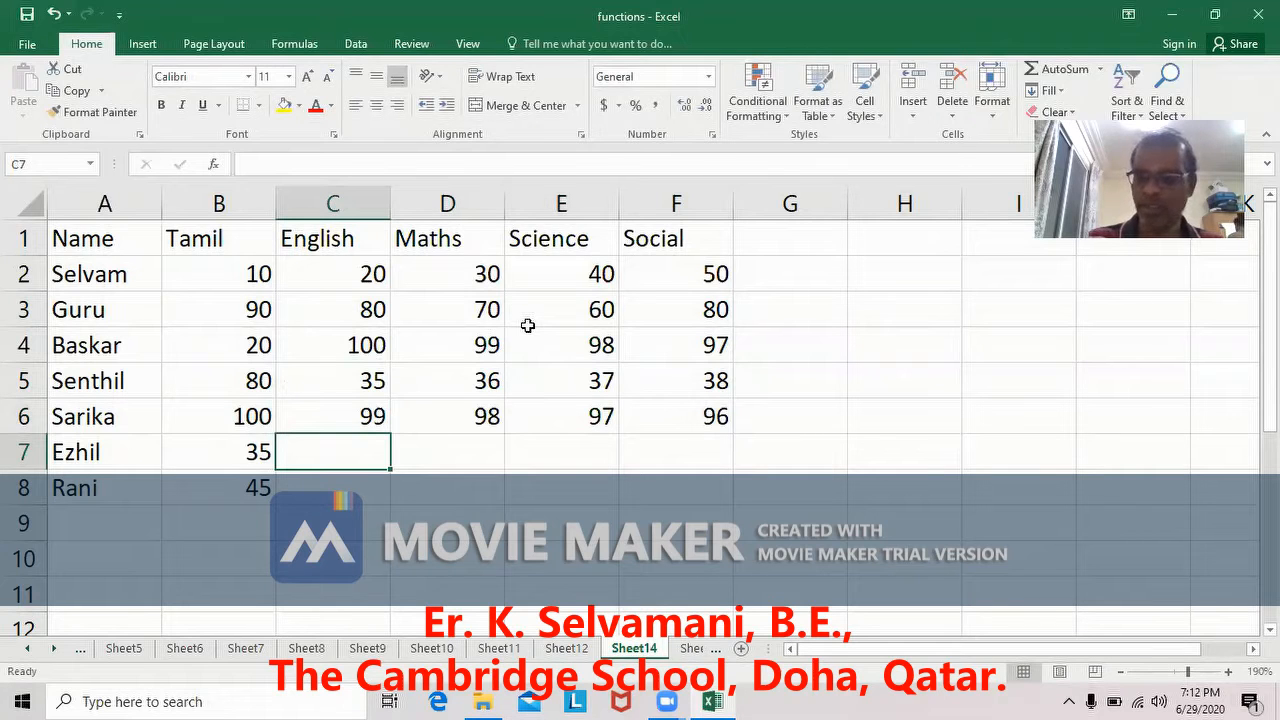
type("45")
key("Tab")
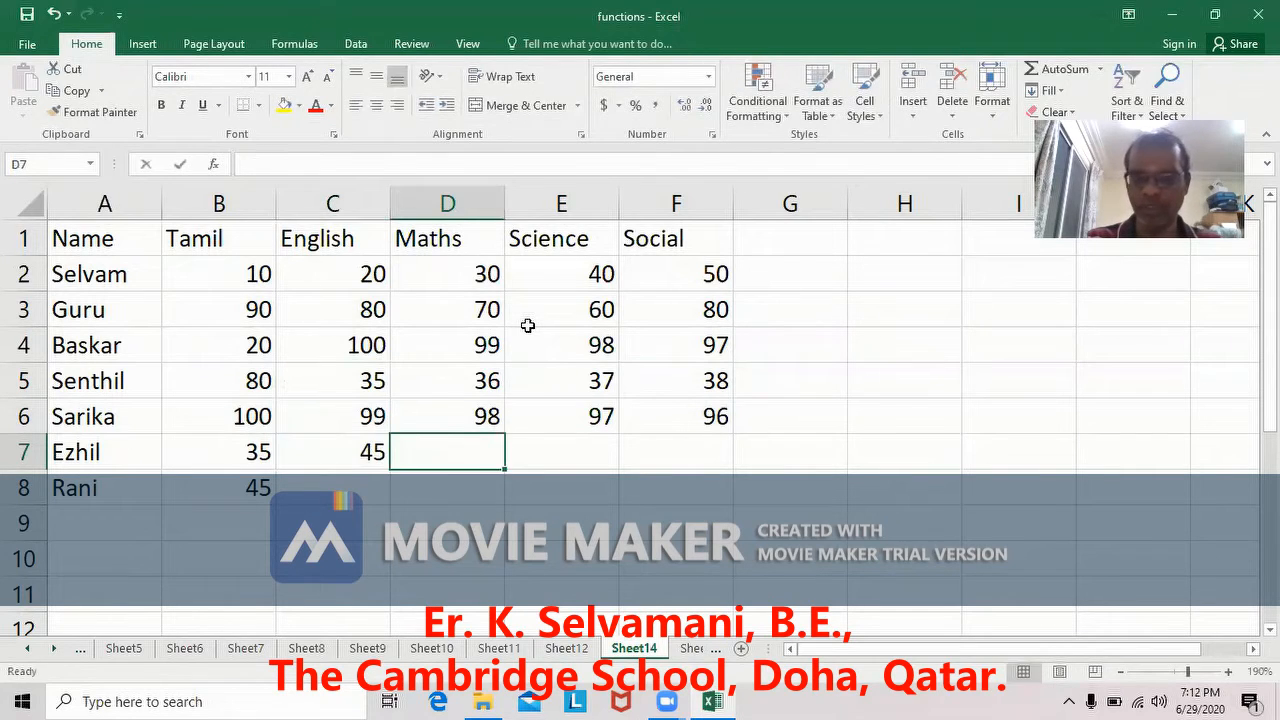
type("55")
key("Tab")
type("65")
key("Tab")
type("75")
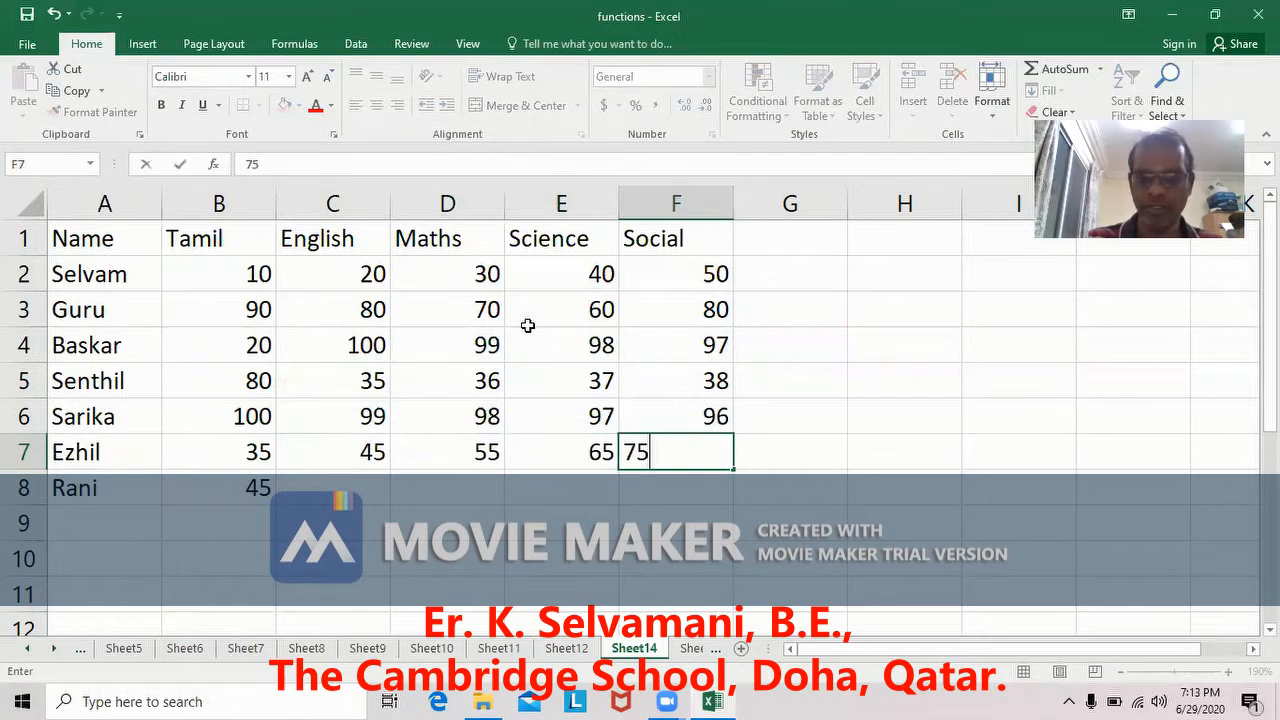
key("ctrl+Return")
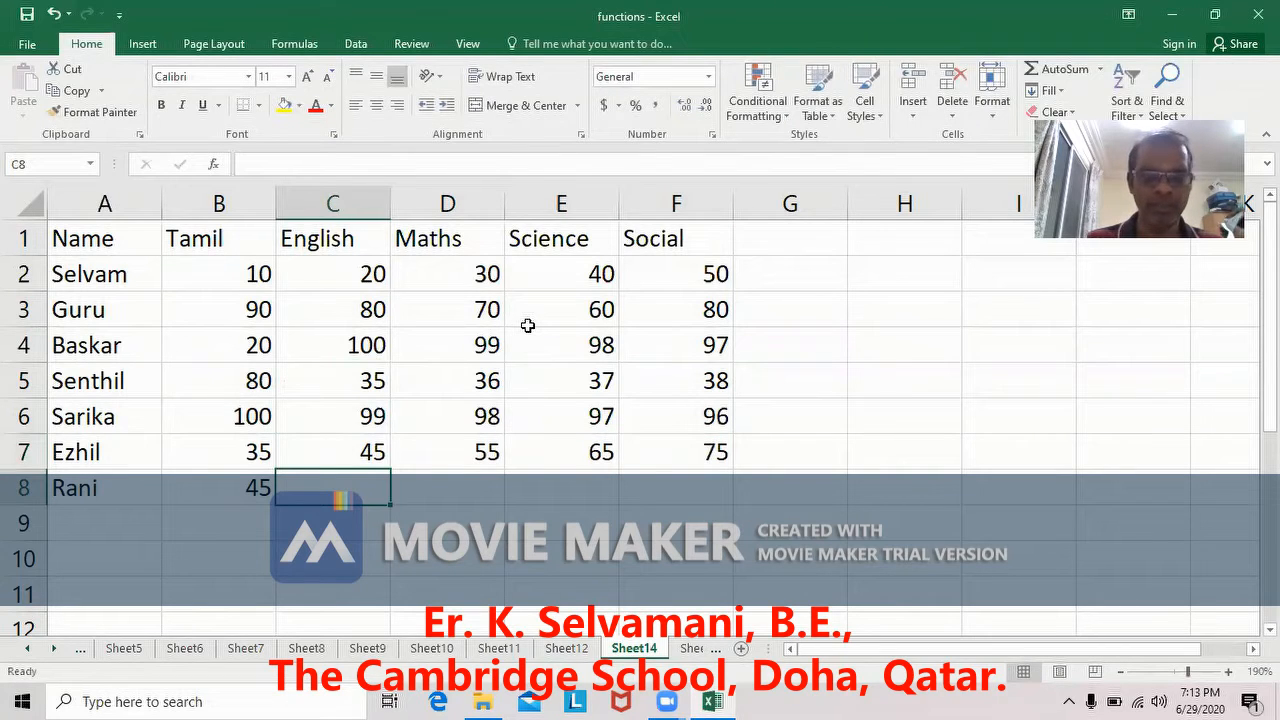
Set the seventh student's marks to 34, 100, 99, 98 and 97 in B8:F8, replacing the existing Tamil mark
type("46")
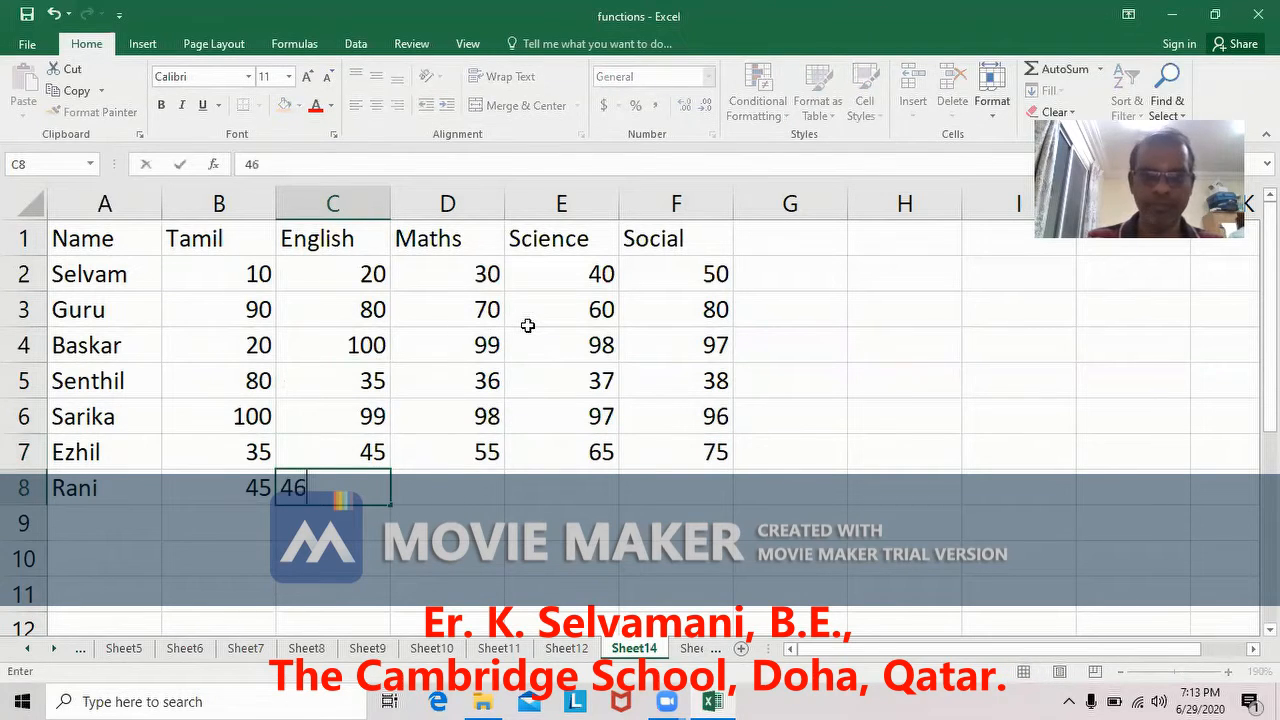
key("Escape")
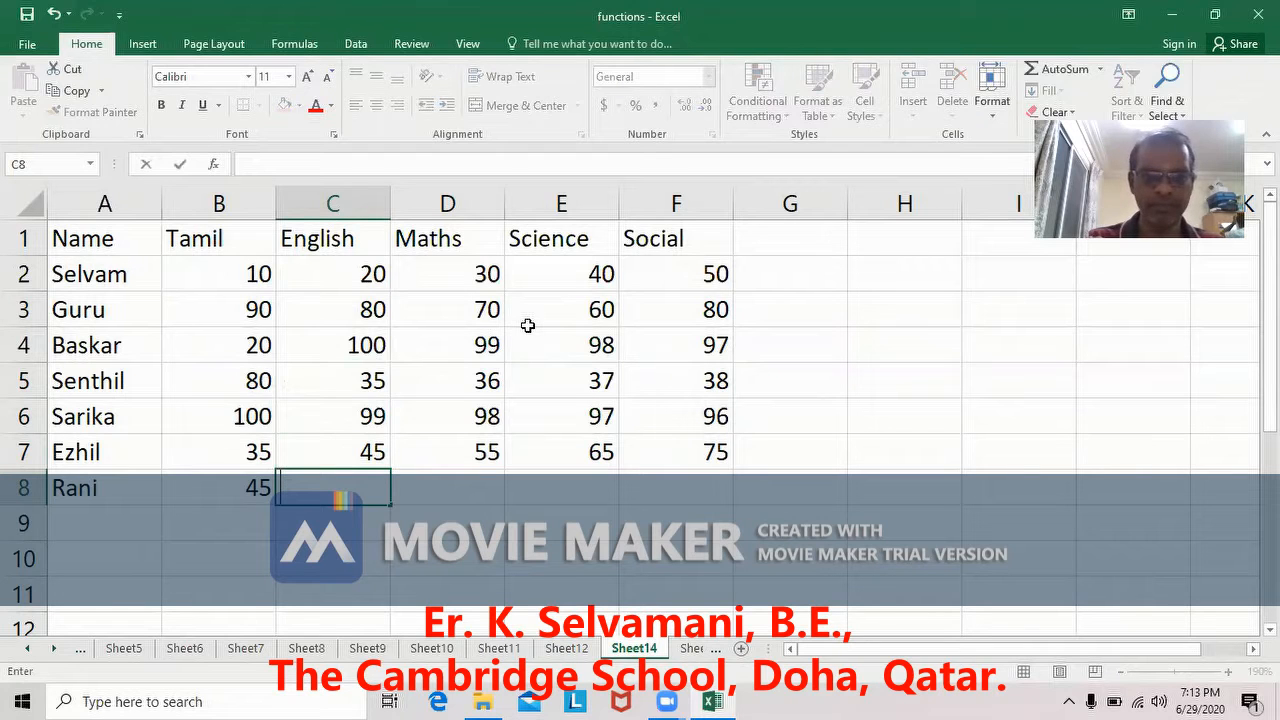
key("Left")
type("34")
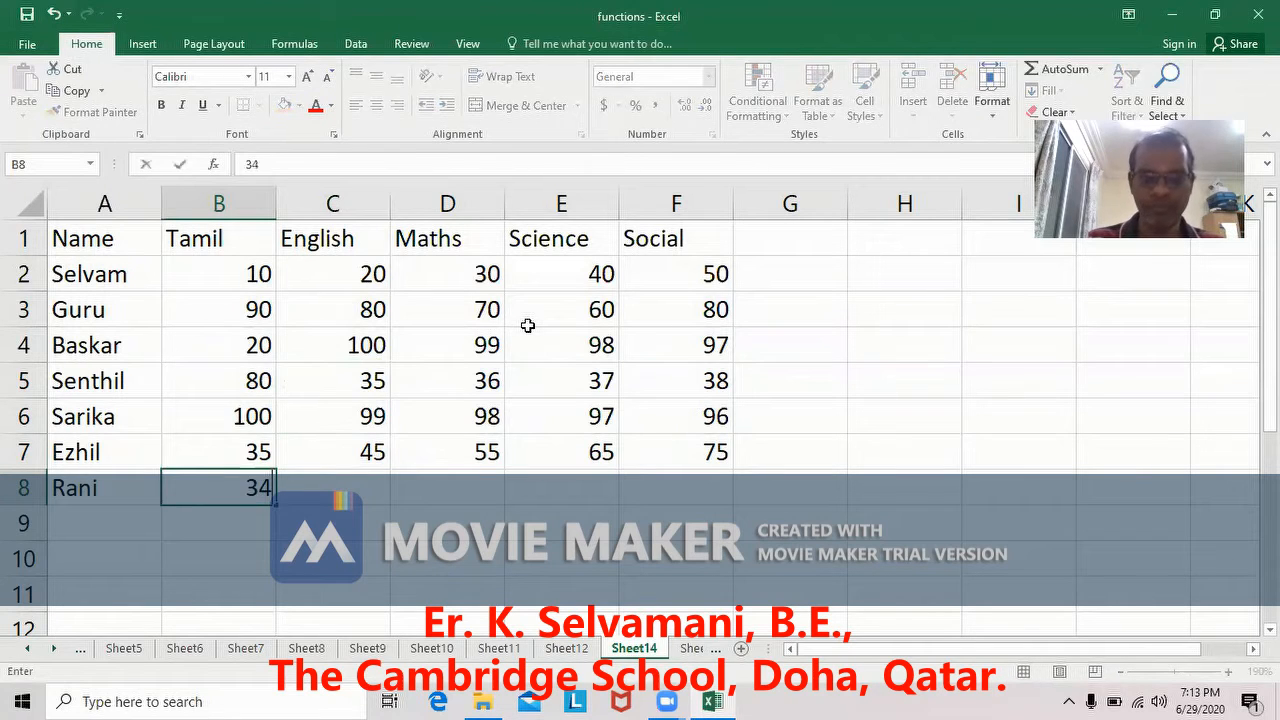
key("Tab")
type("100")
key("Tab")
type("99")
key("Tab")
type("98")
key("Tab")
type("97")
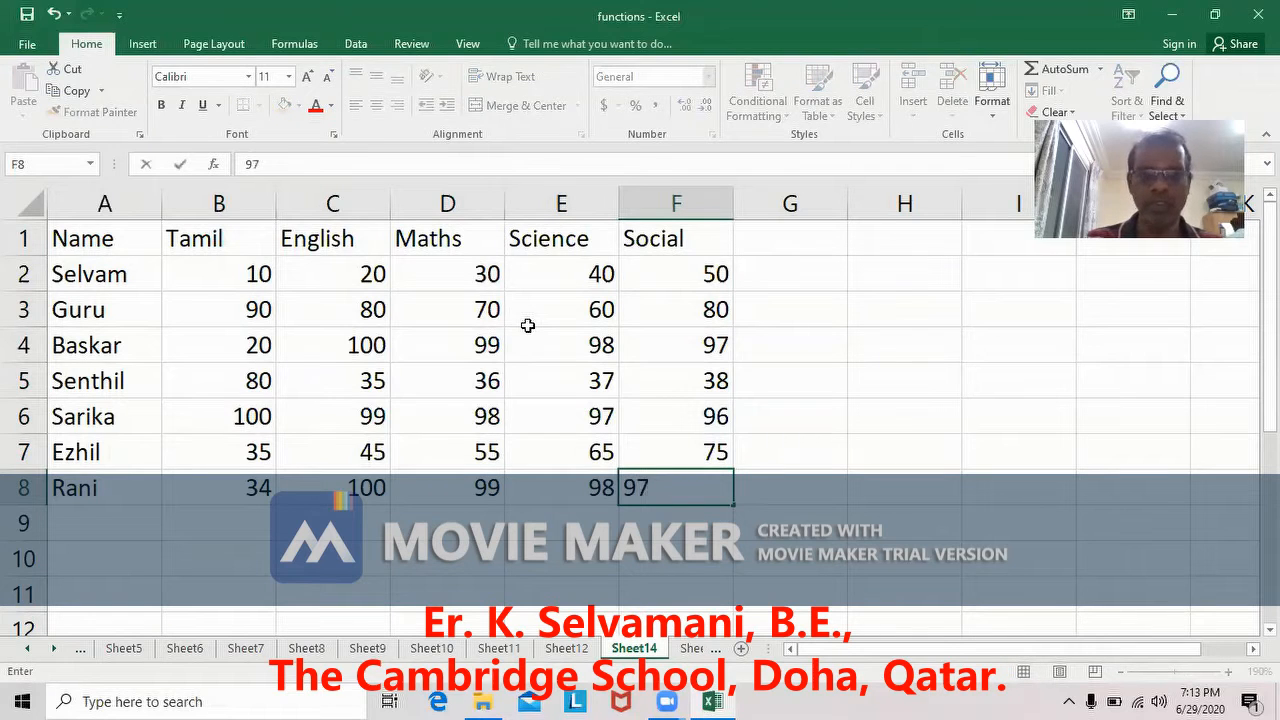
key("Return")
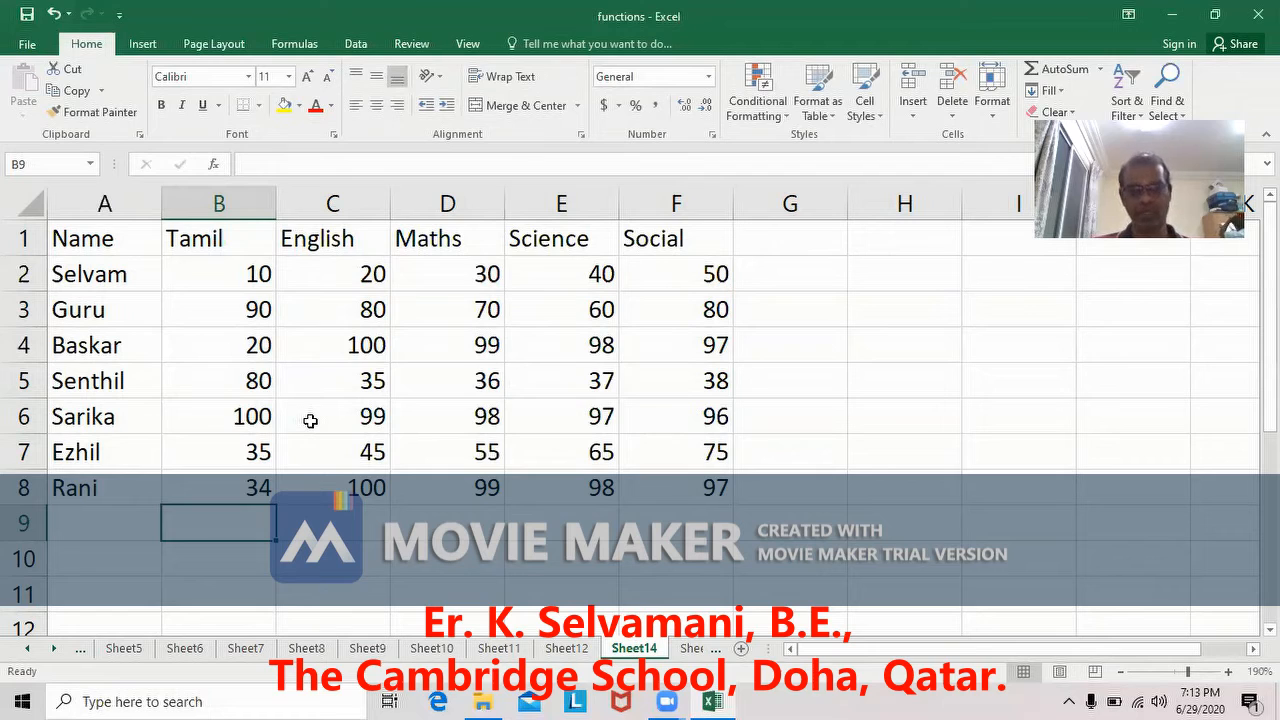
Examine the first student's mark in each subject, from Tamil to Social, in B2:F2
left_click(777, 237)
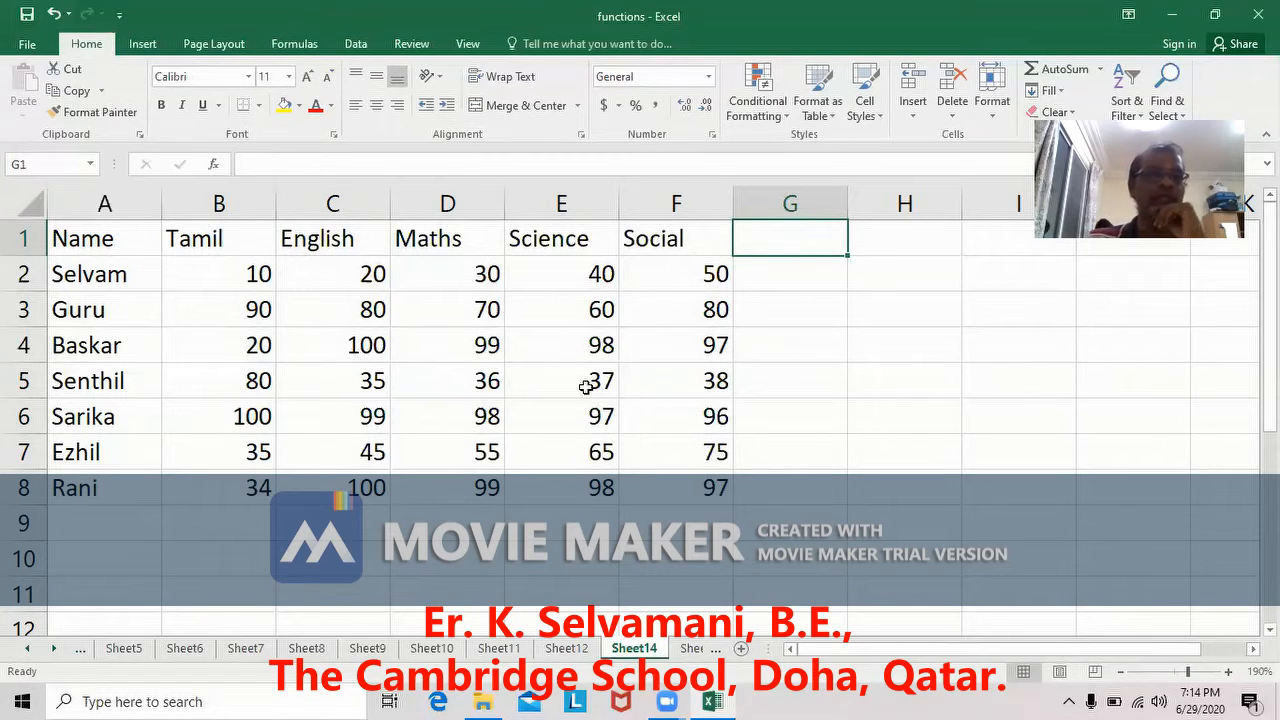
left_click(225, 277)
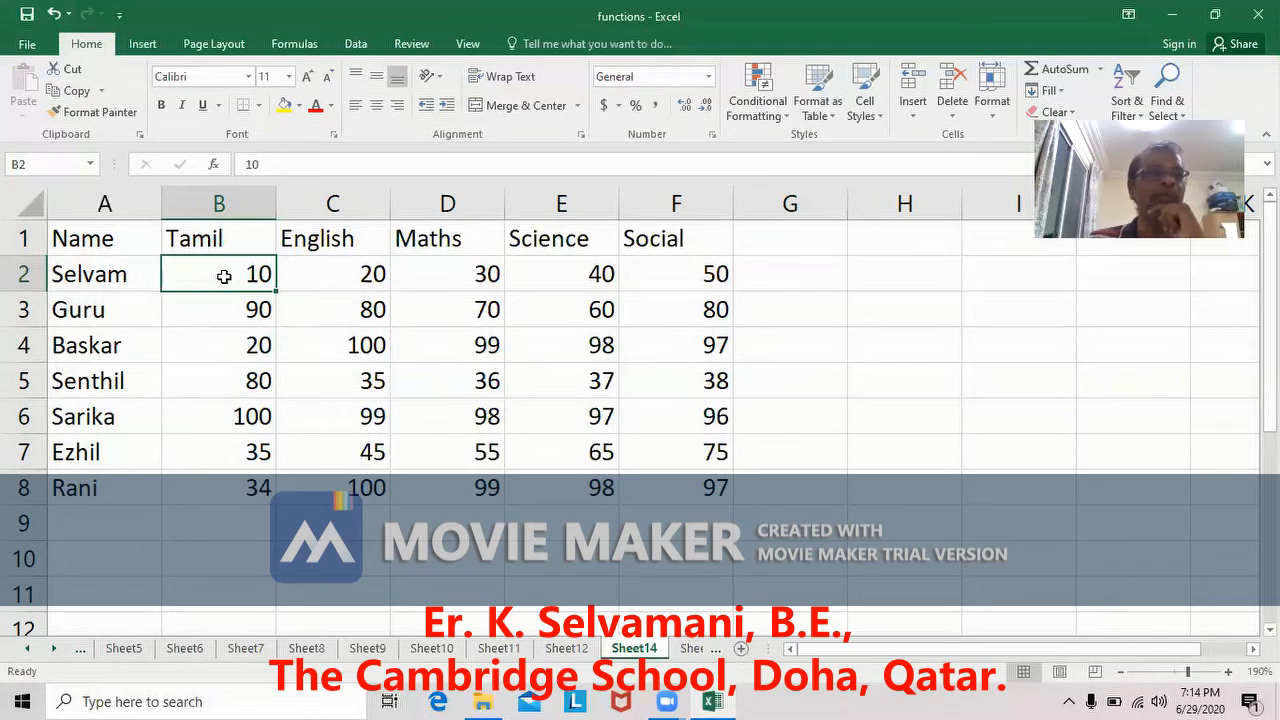
left_click(347, 273)
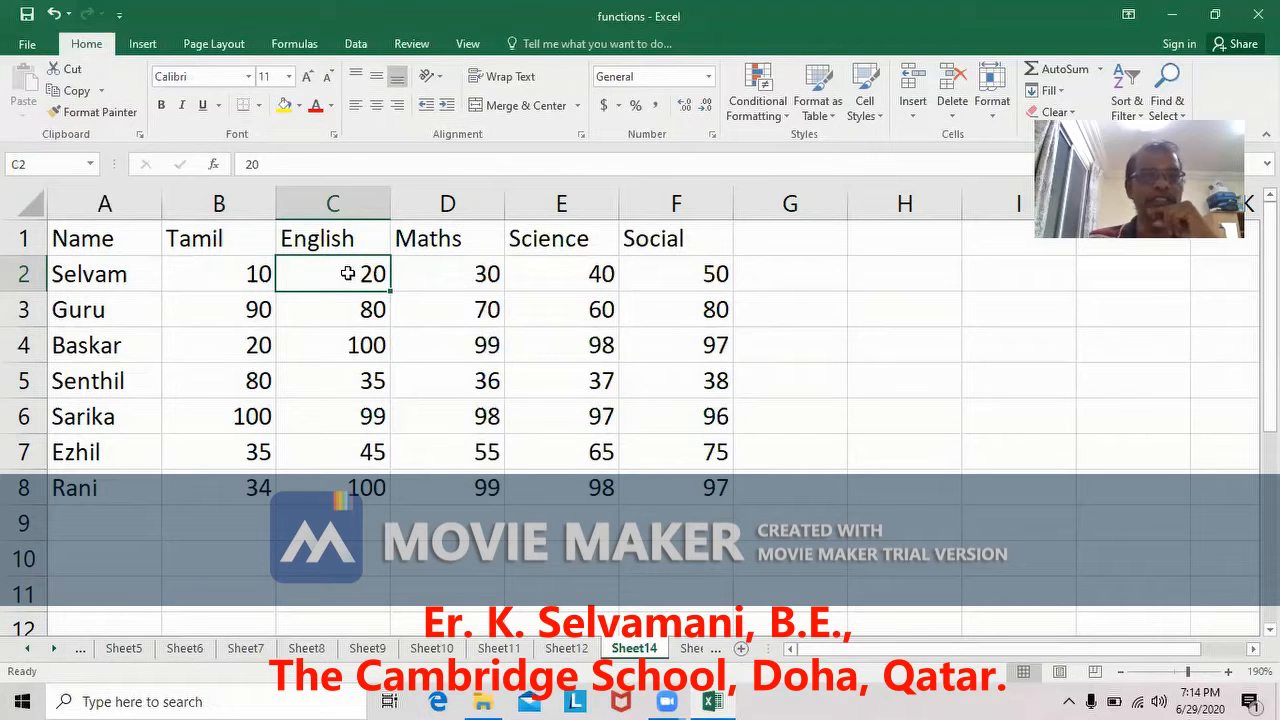
left_click(472, 273)
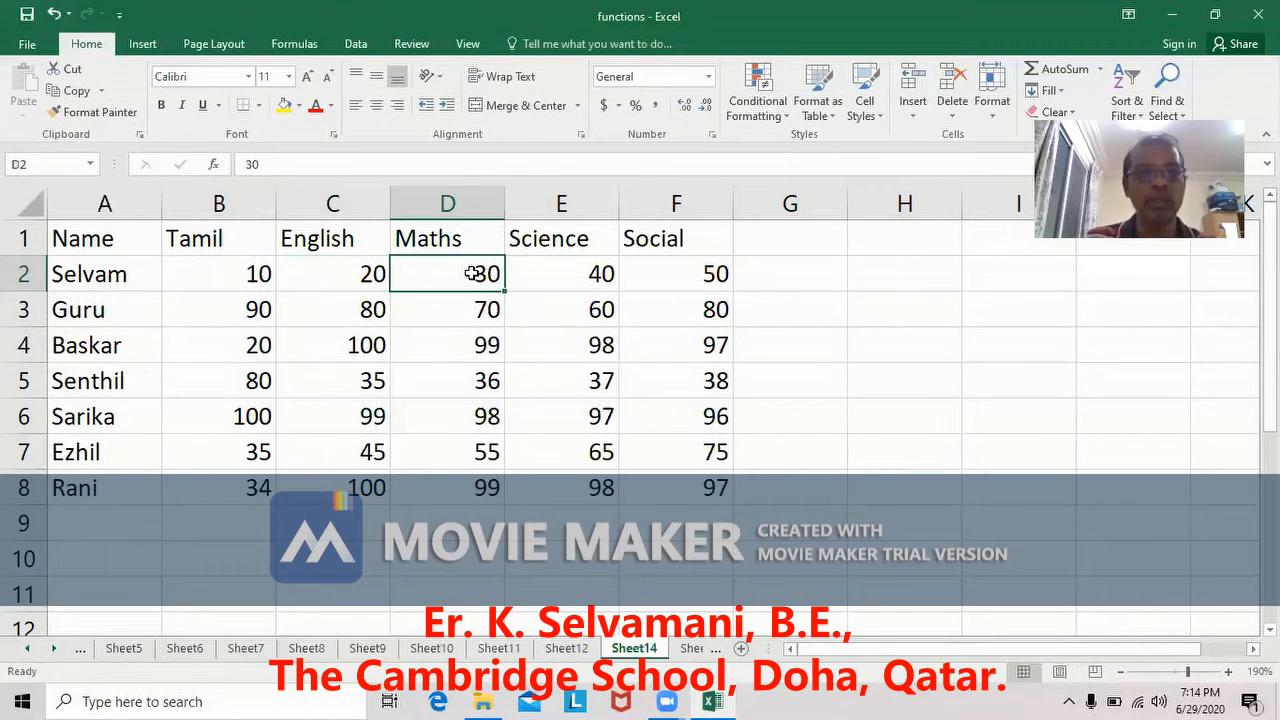
left_click(593, 273)
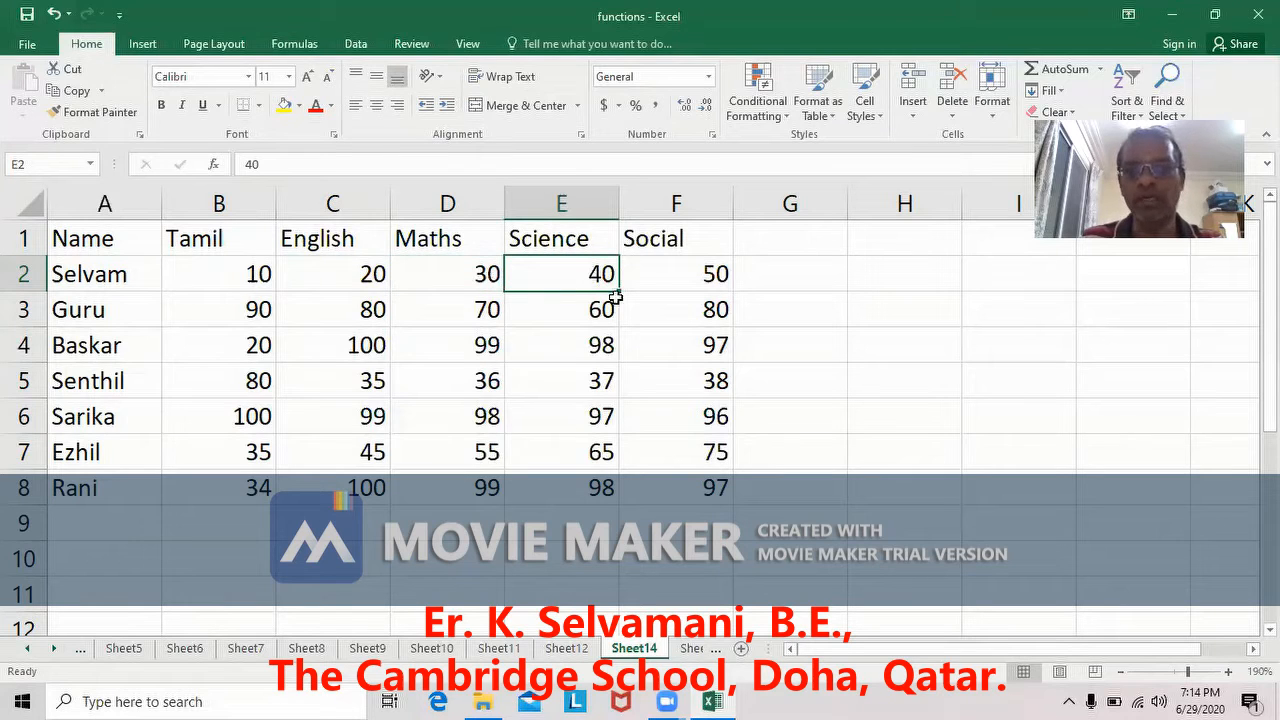
left_click(706, 274)
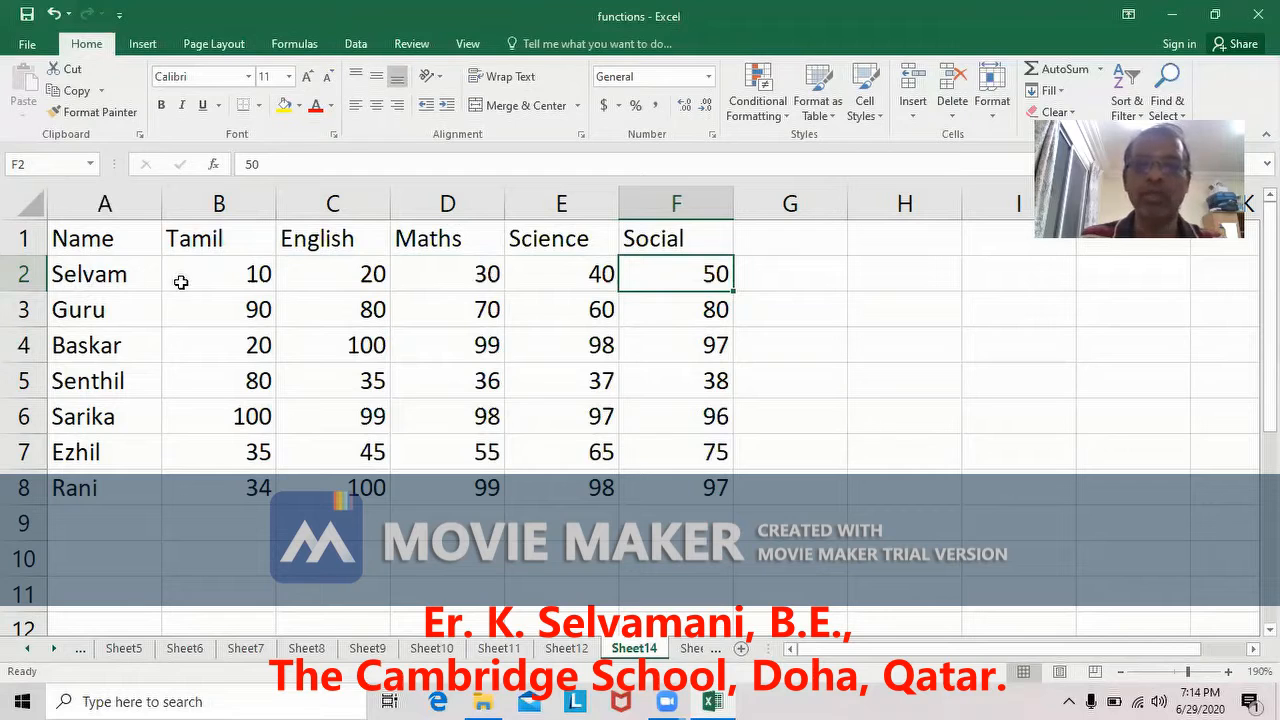
Widen column G and enter the heading Result in G1
left_click_drag(851, 202, 1029, 202)
left_click(800, 238)
type("Result")
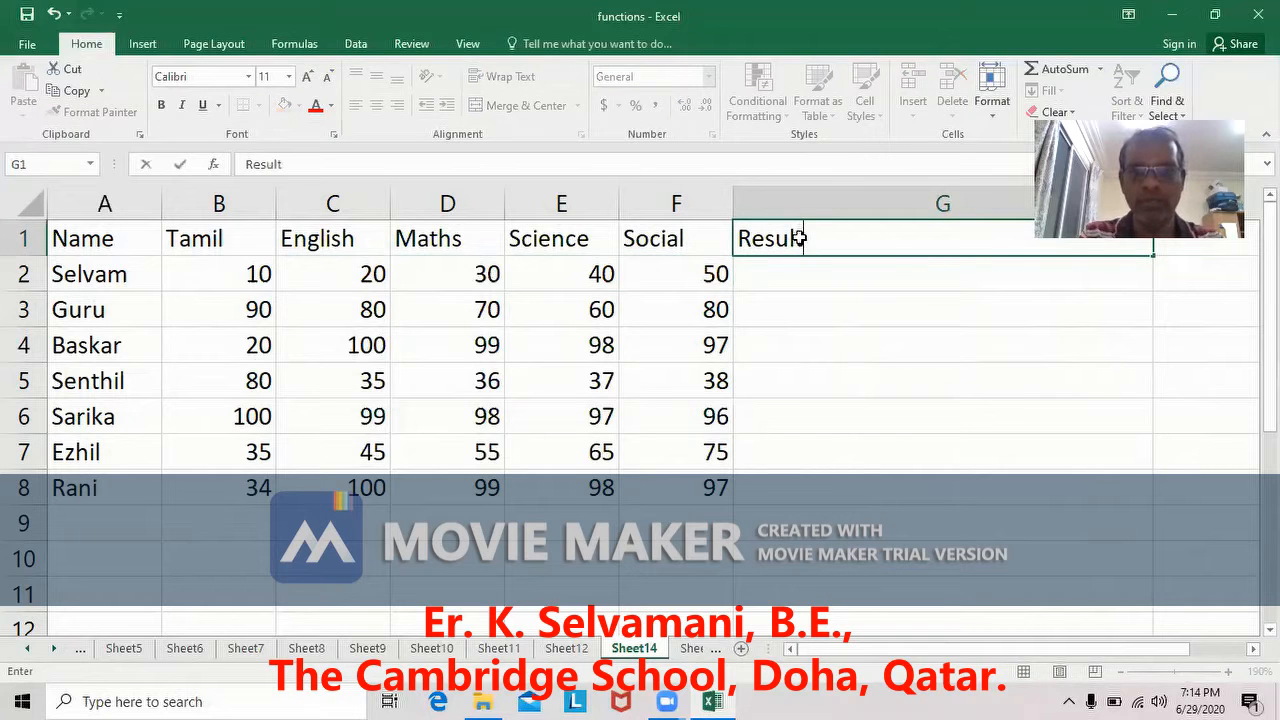
key("Return")
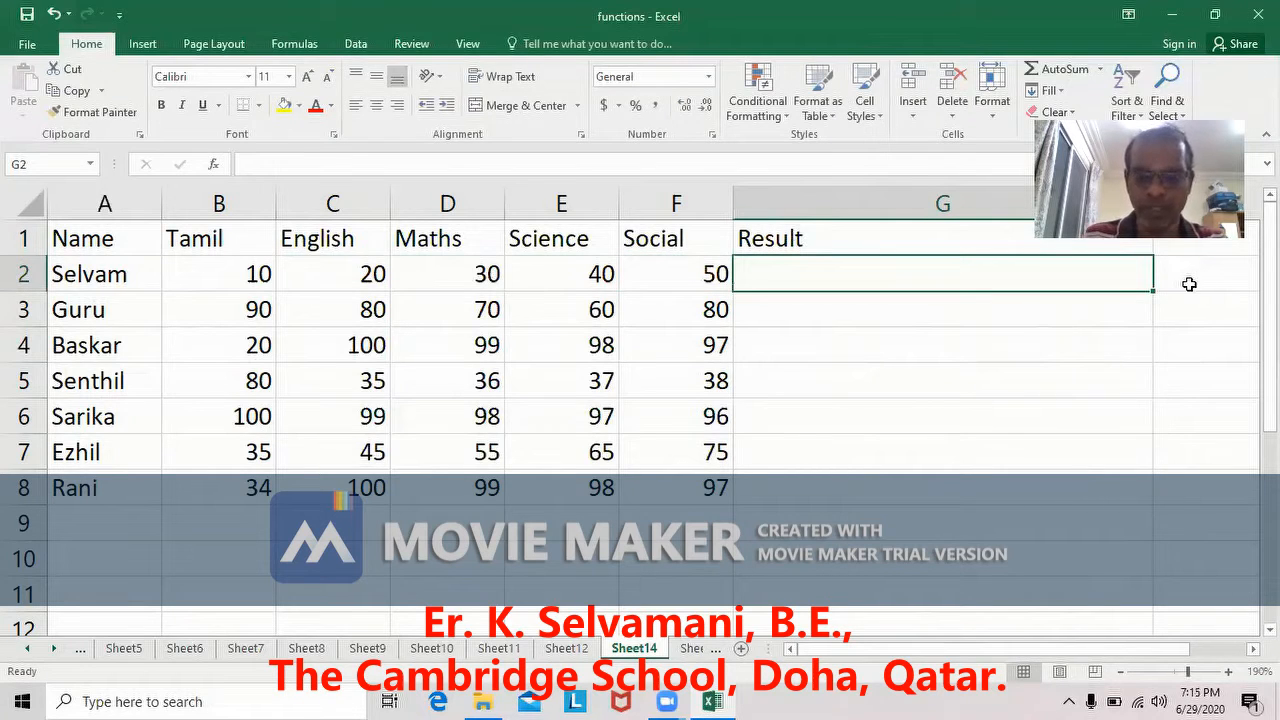
Begin an IF formula in G2 with the test (or(b2<35,c2<35,d2<35,e2<35,f2<35))
type("=if((")
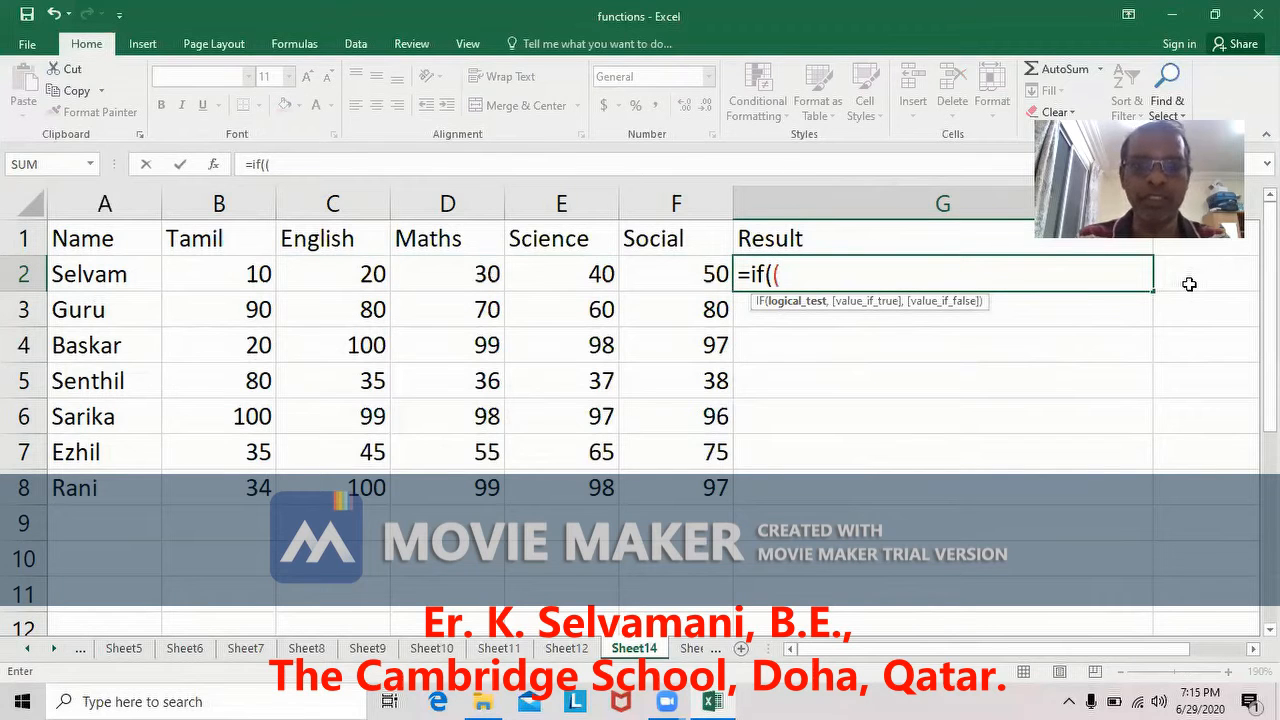
type("or(")
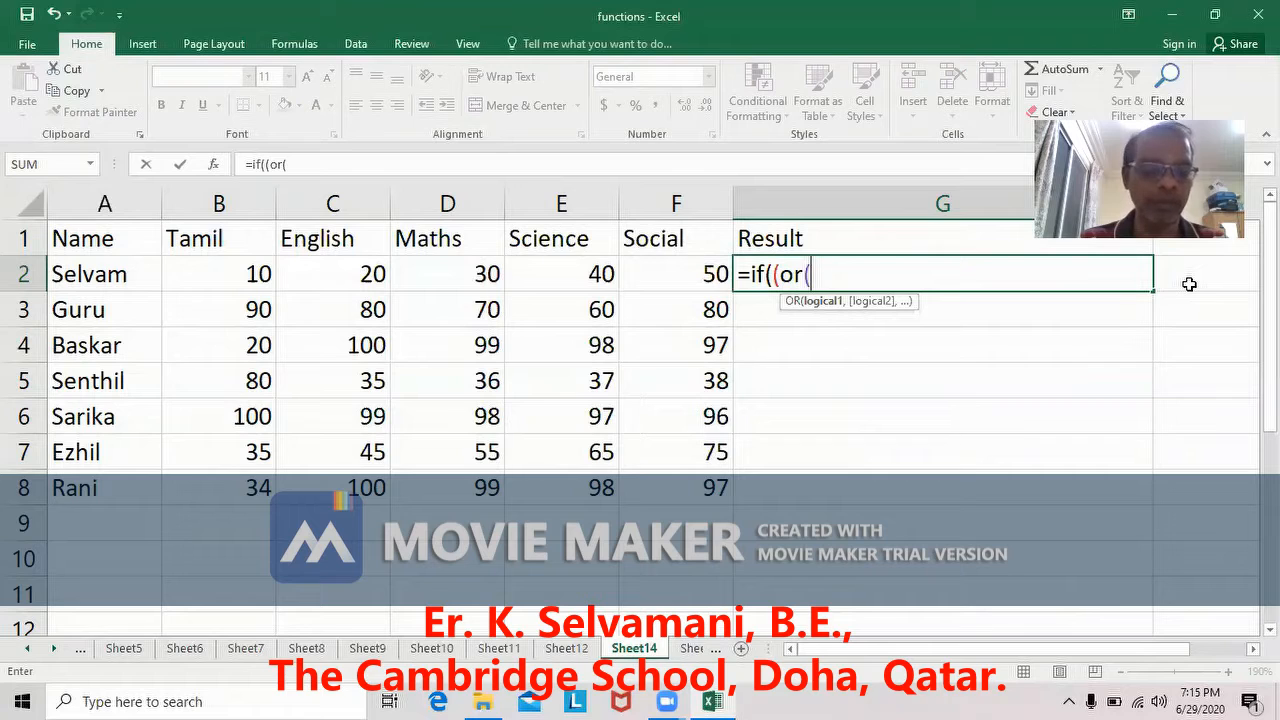
type("b2")
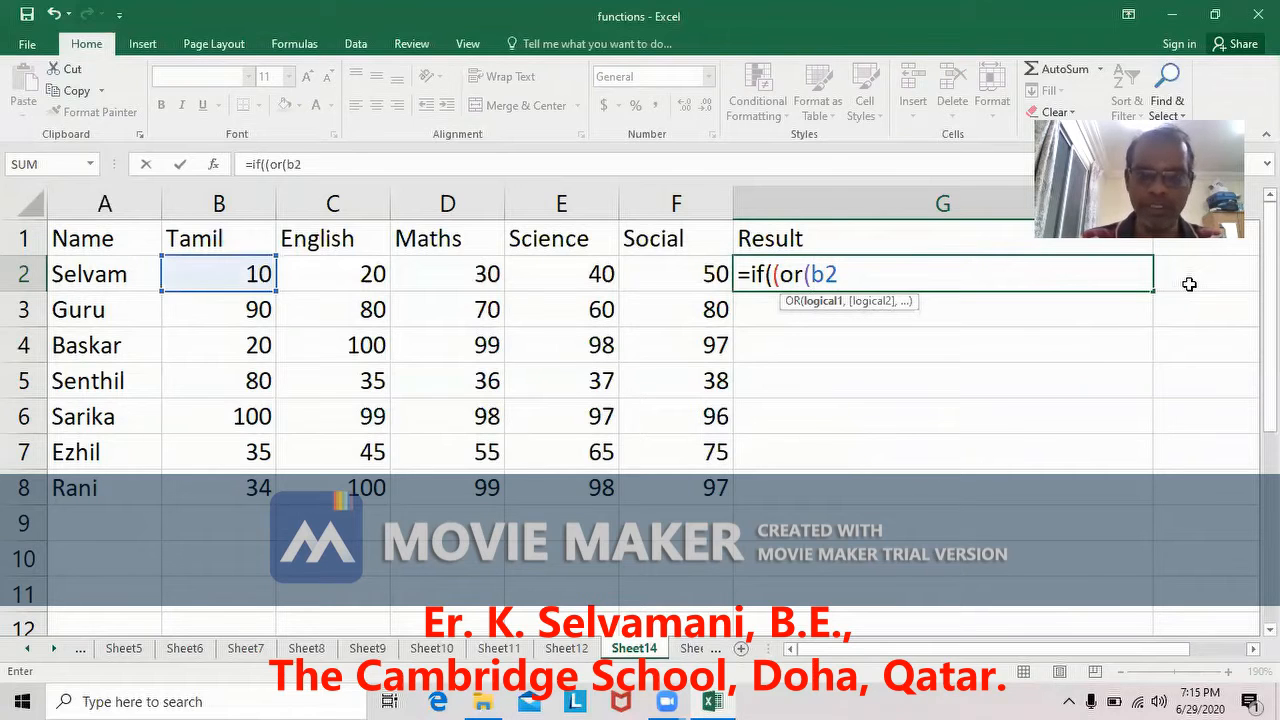
type("<35,")
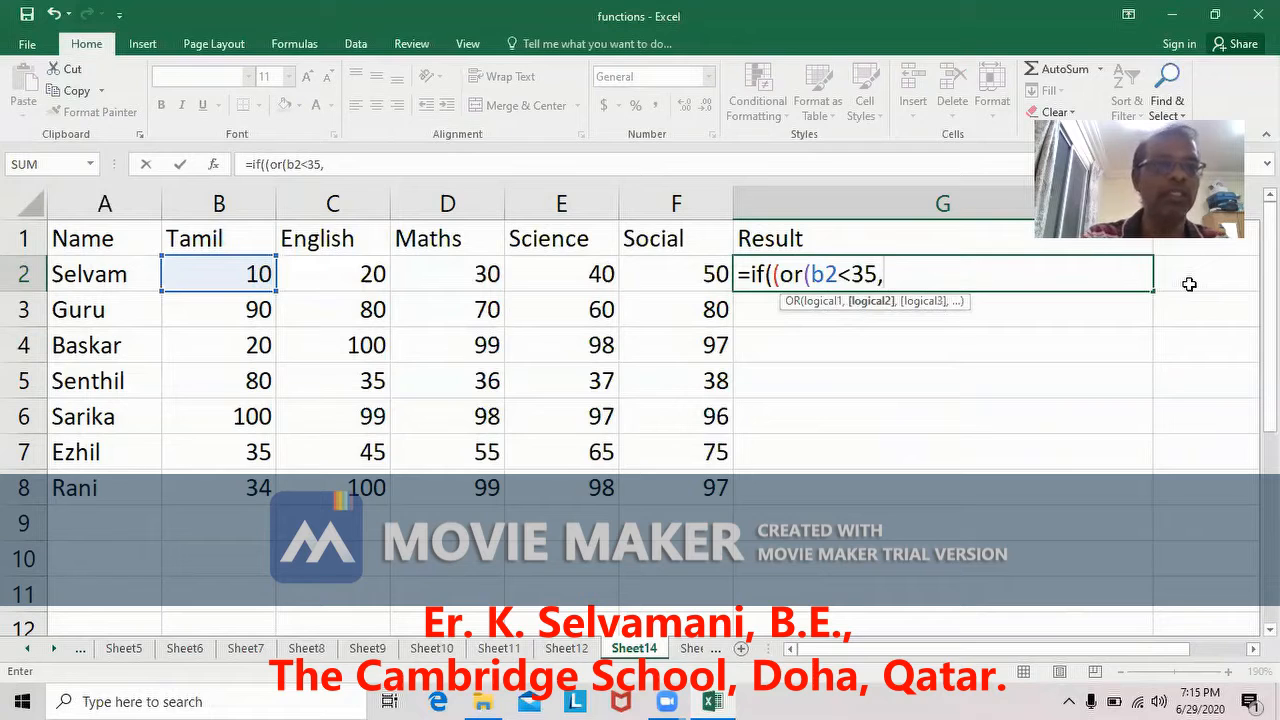
type("c2")
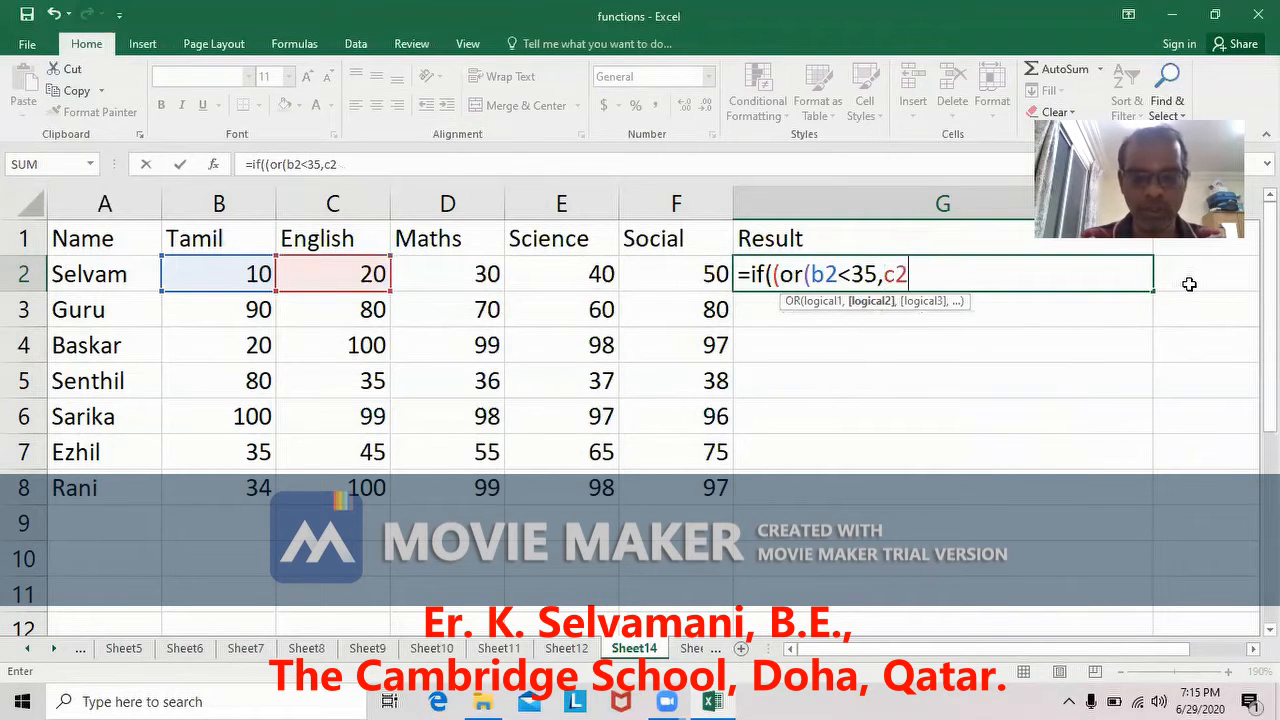
type("<35,")
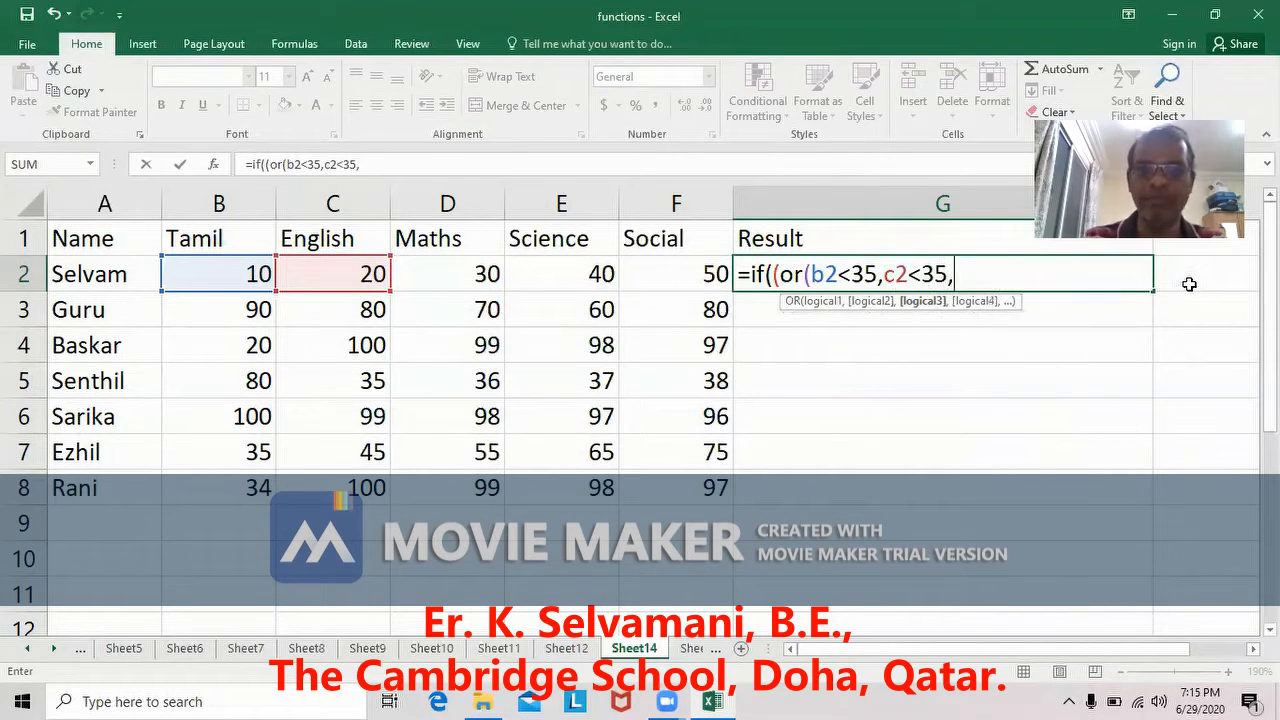
type("d2<")
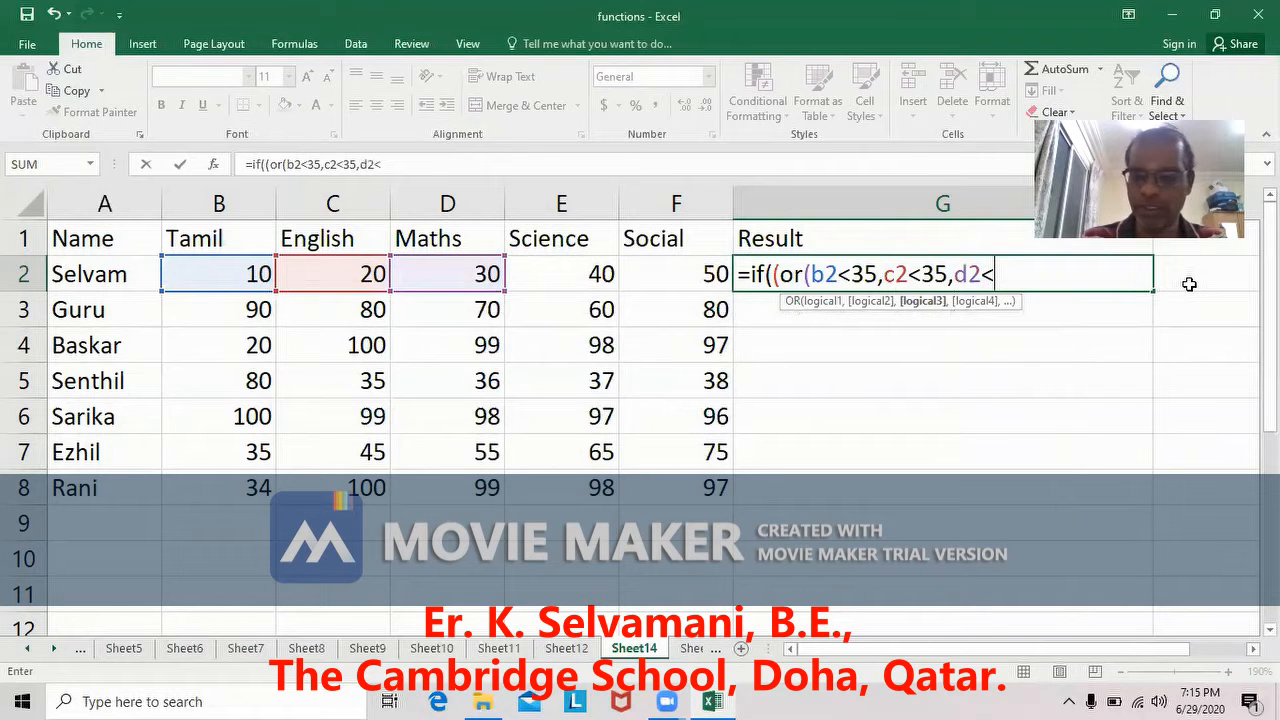
type("35me2")
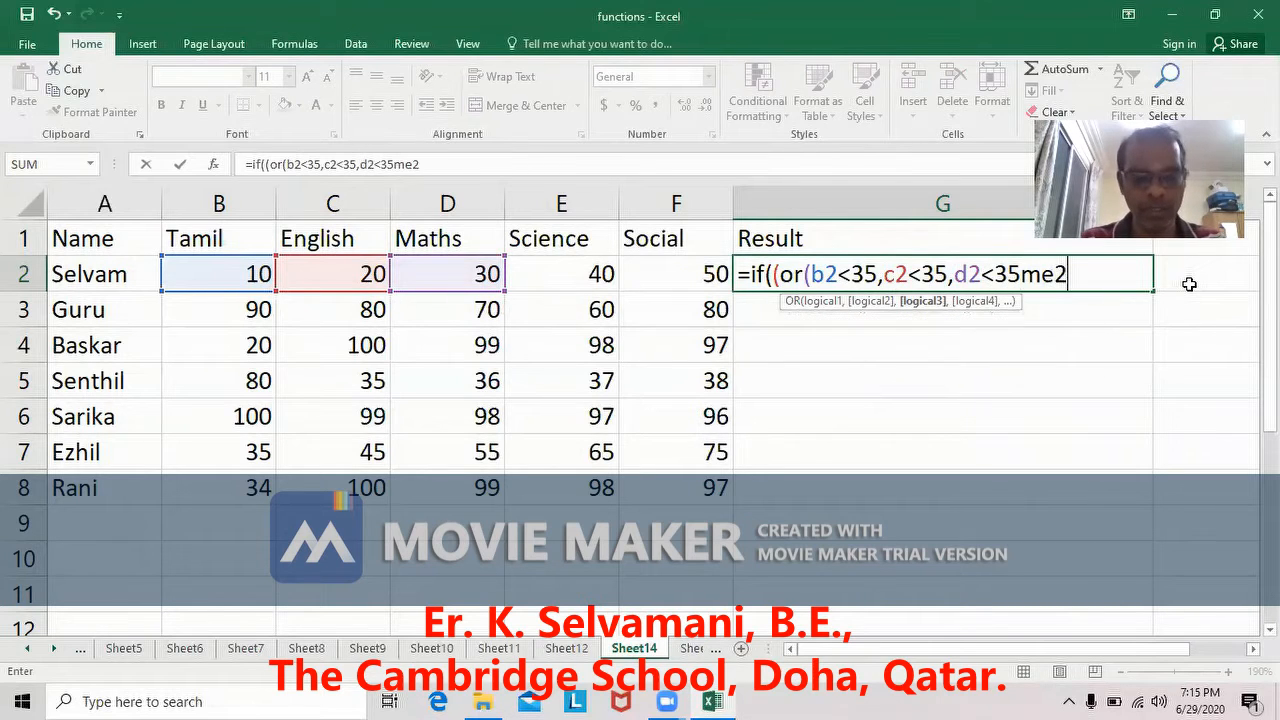
type("<")
key("BackSpace")
key("BackSpace")
key("BackSpace")
key("BackSpace")
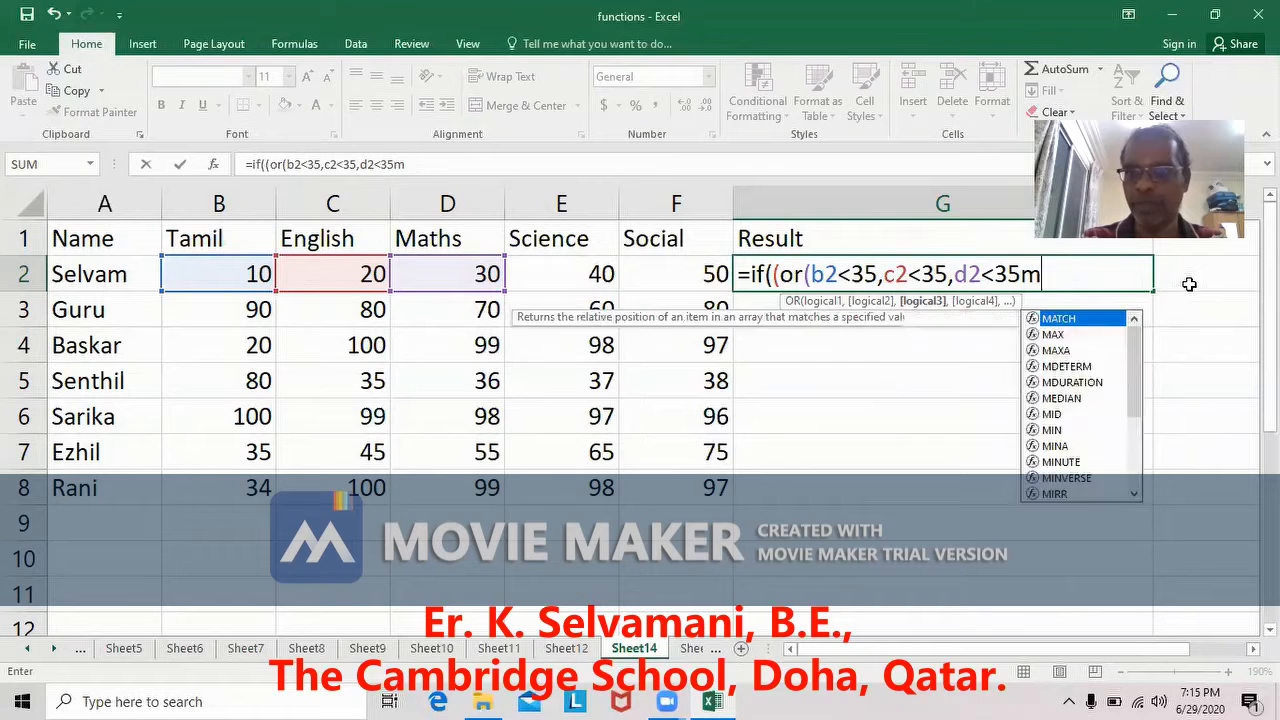
type(",e2<35,f2<35")
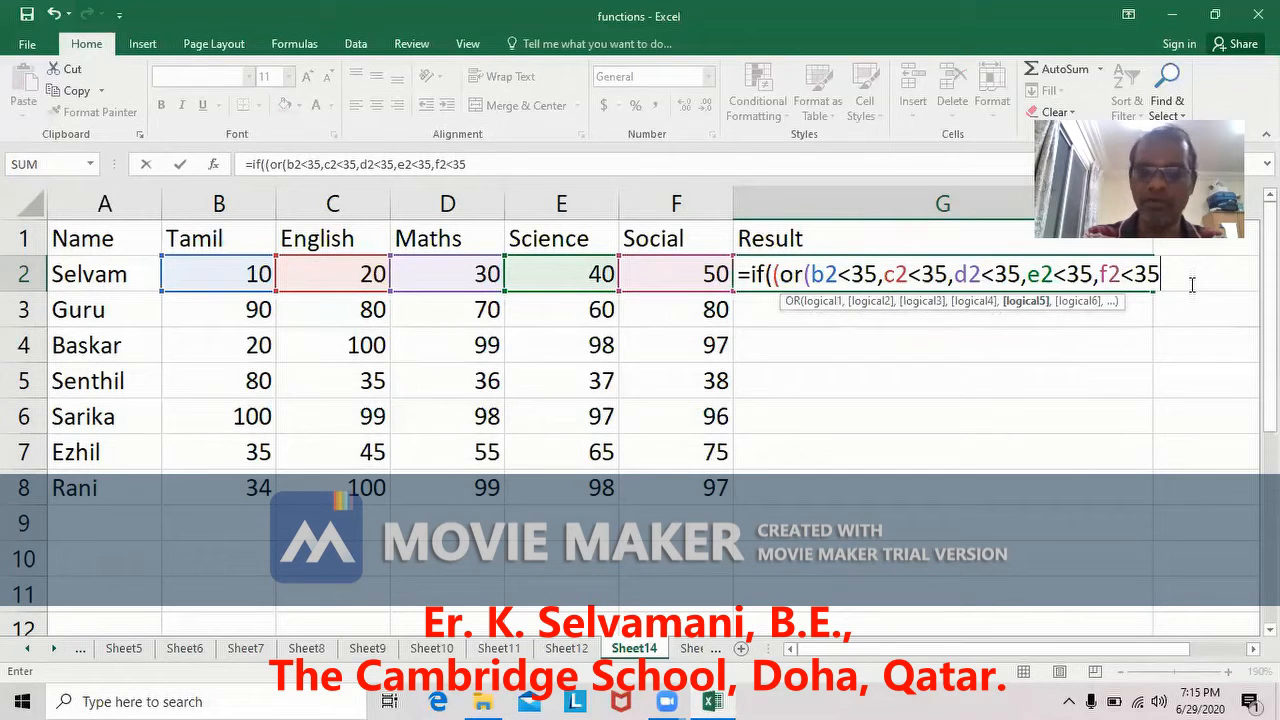
type(")")
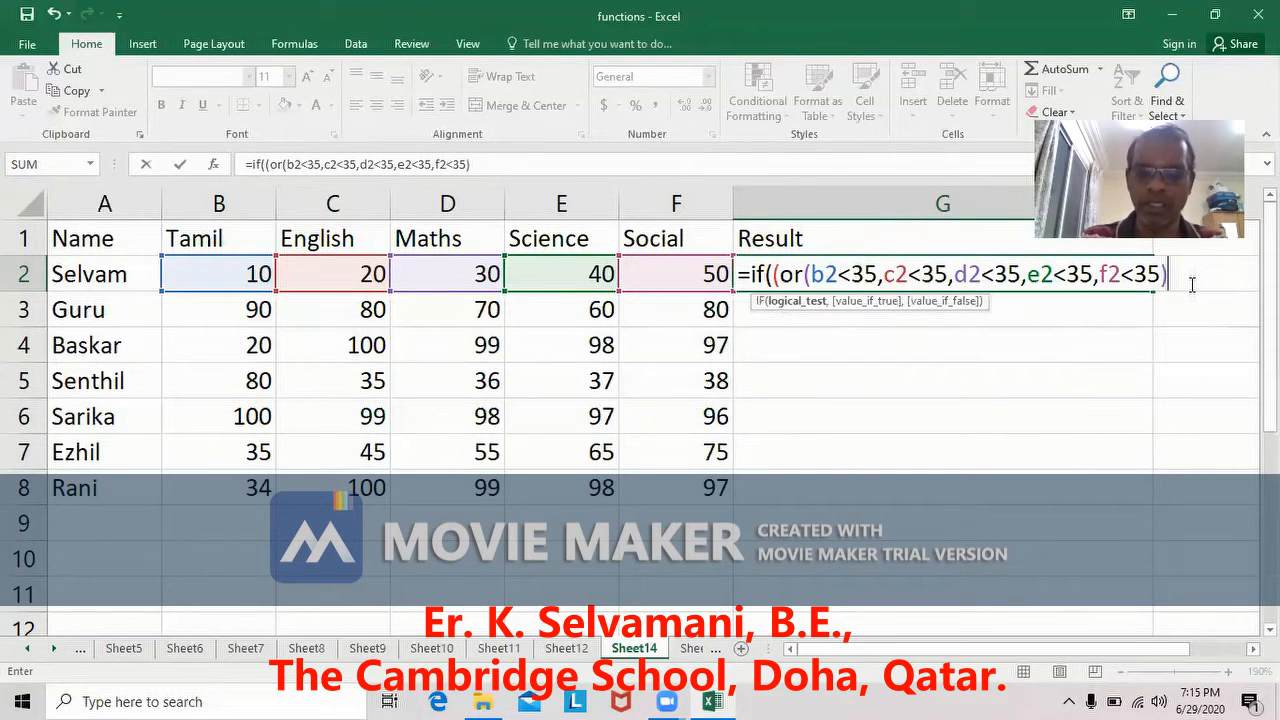
type(")")
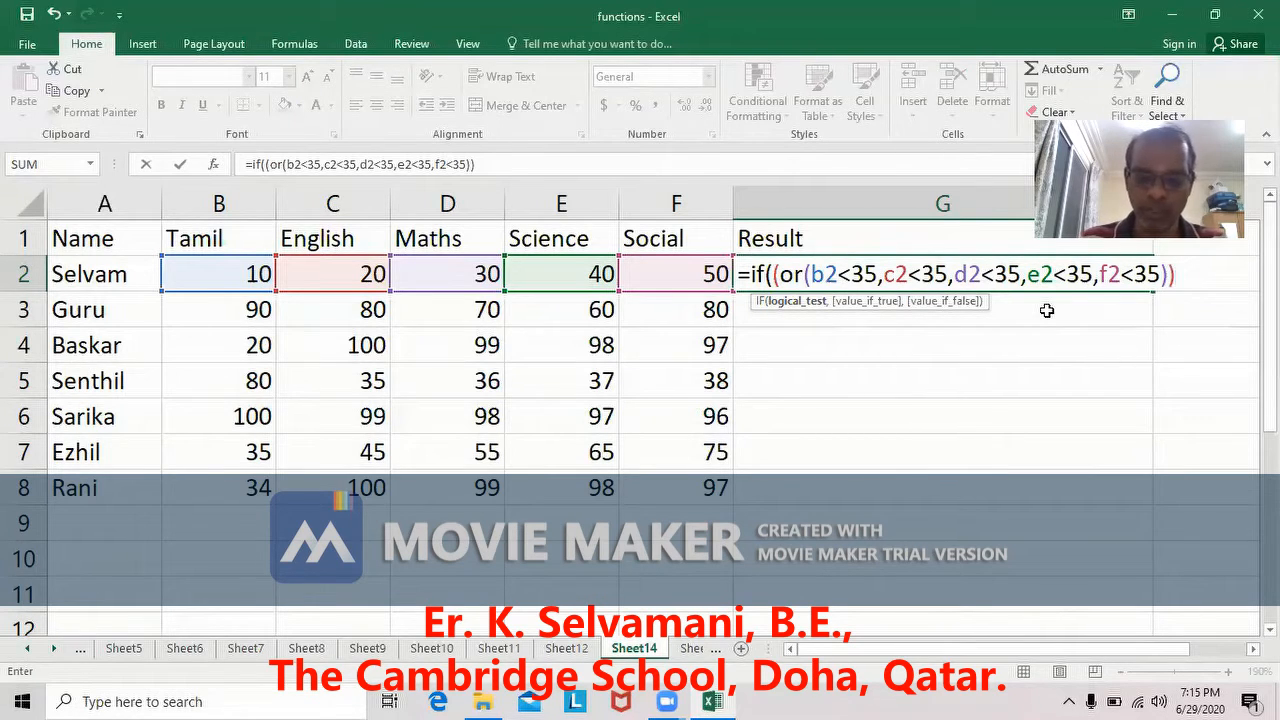
Complete the G2 formula so it returns "Fail" when the test is true and "Pass" otherwise
type(",")
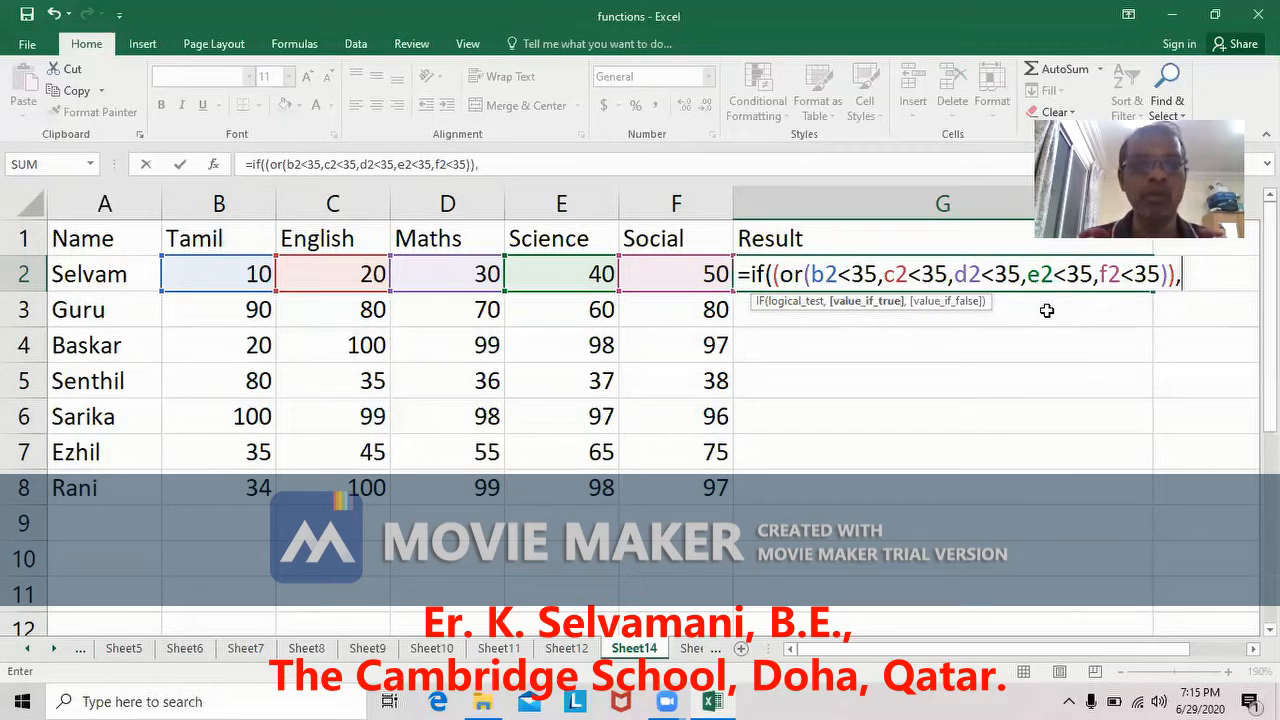
type("\"Fa")
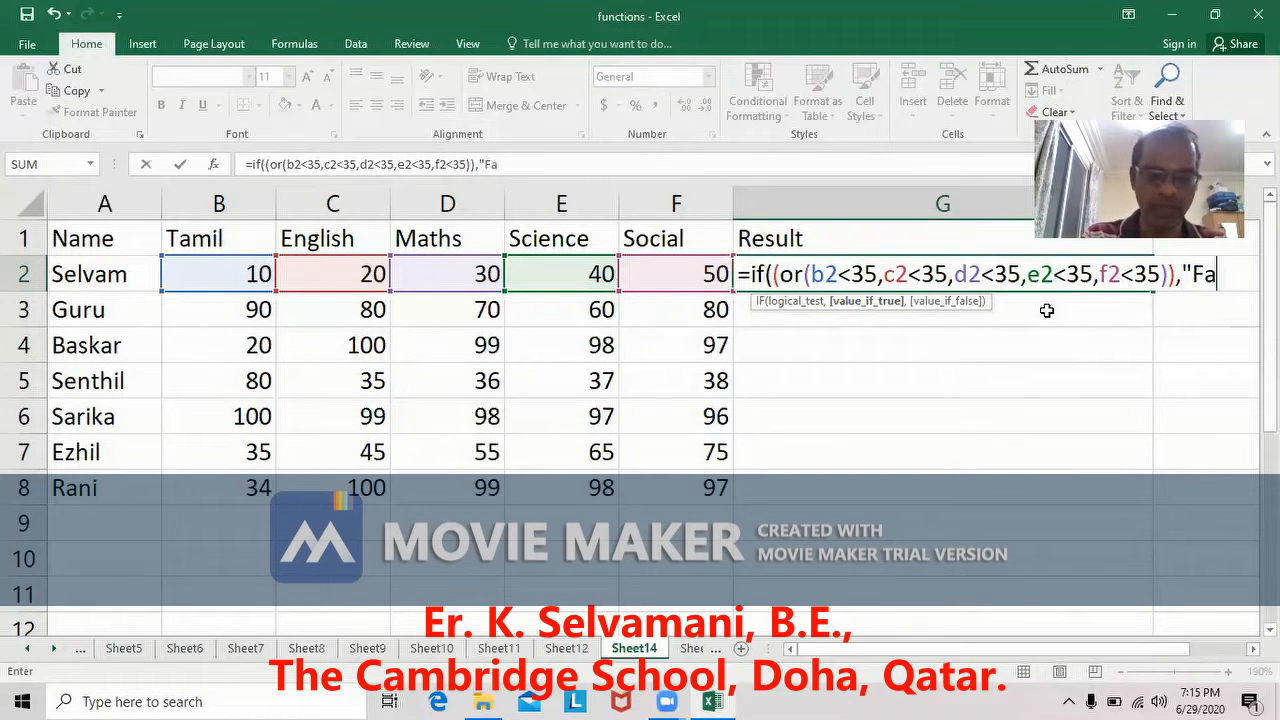
type("il\",")
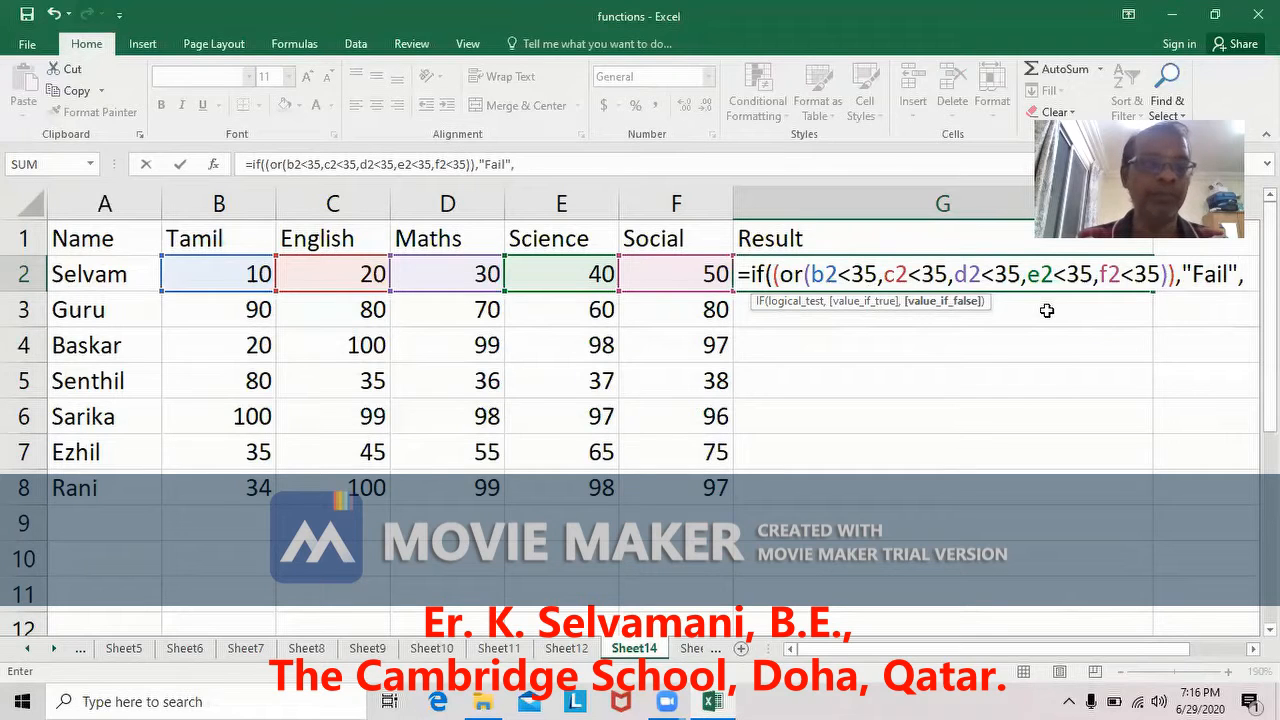
type("\"Pa")
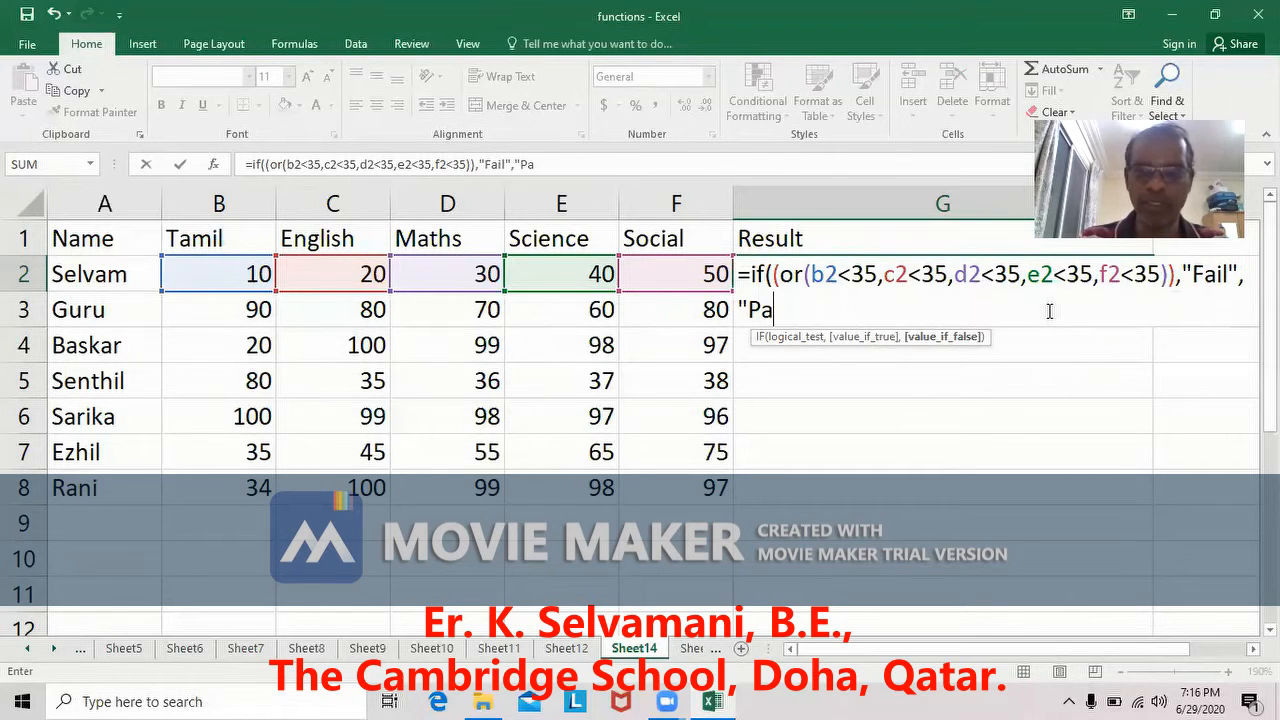
type("ss\"")
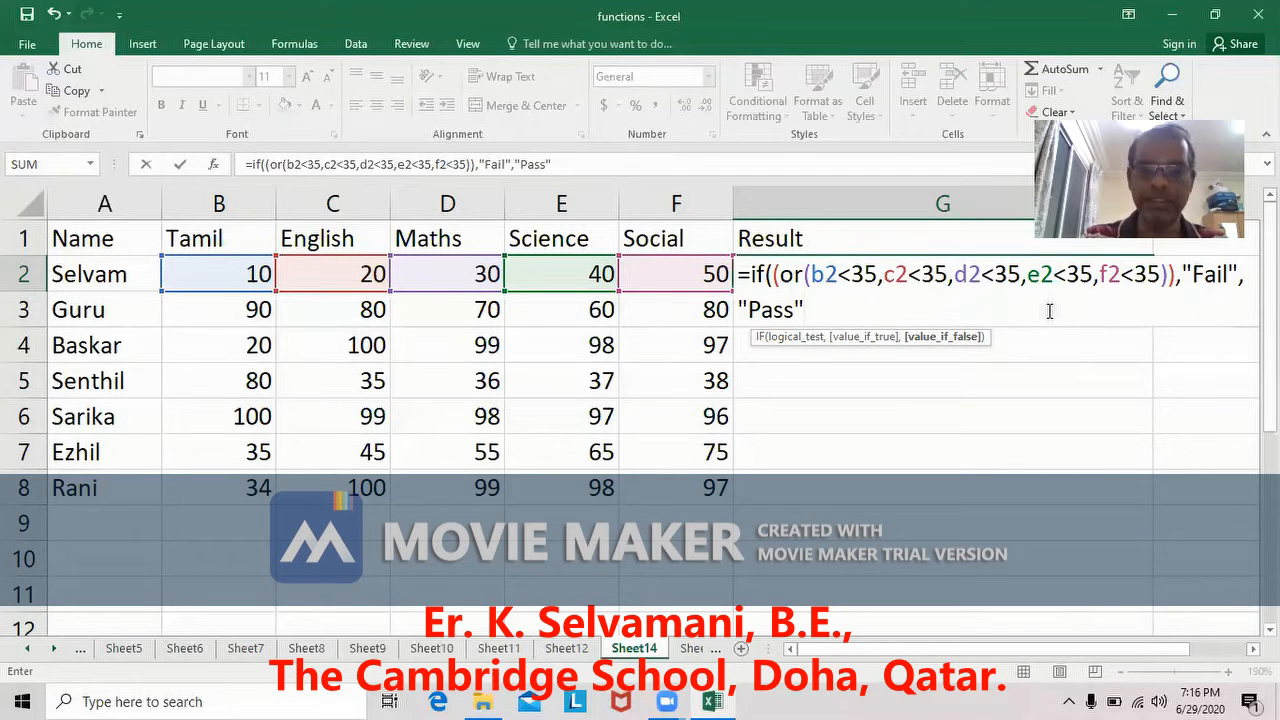
type(")")
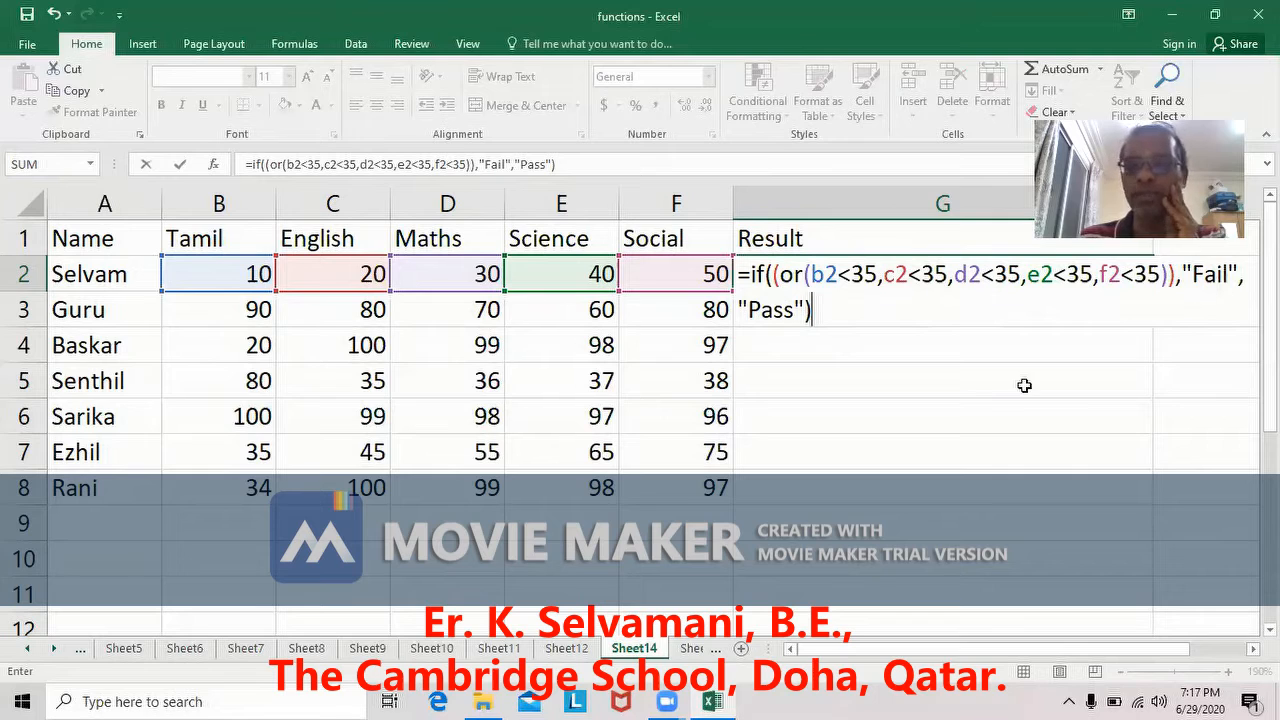
key("Return")
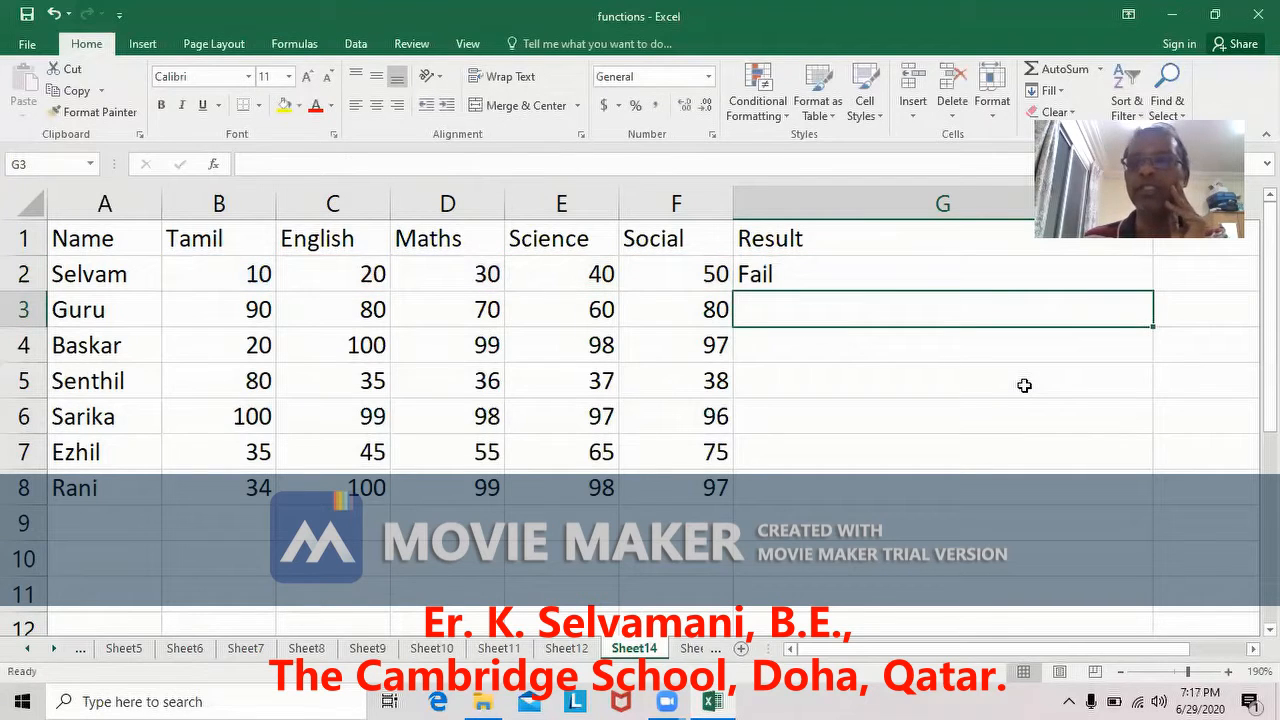
Fill the result formula from G2 down to G3 and inspect the copied formula's cell references
left_click(832, 274)
left_click_drag(1162, 293, 1158, 324)
left_click(831, 314)
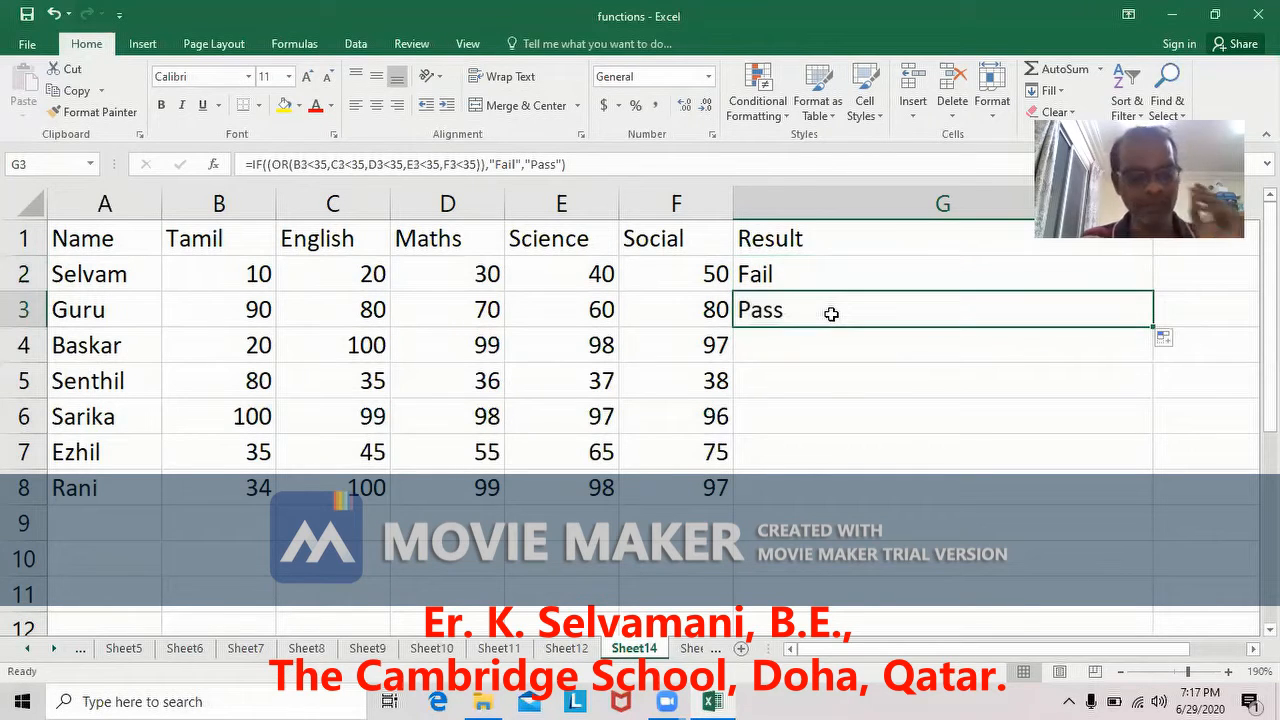
double_click(831, 314)
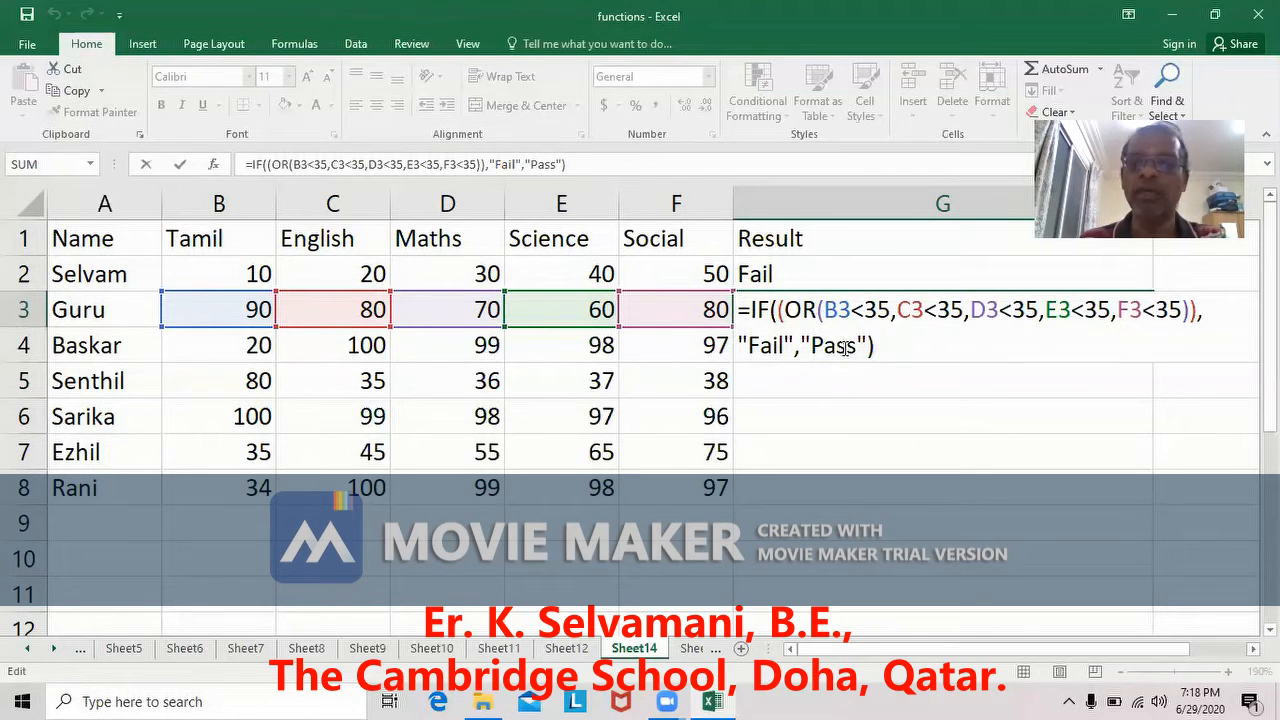
key("Return")
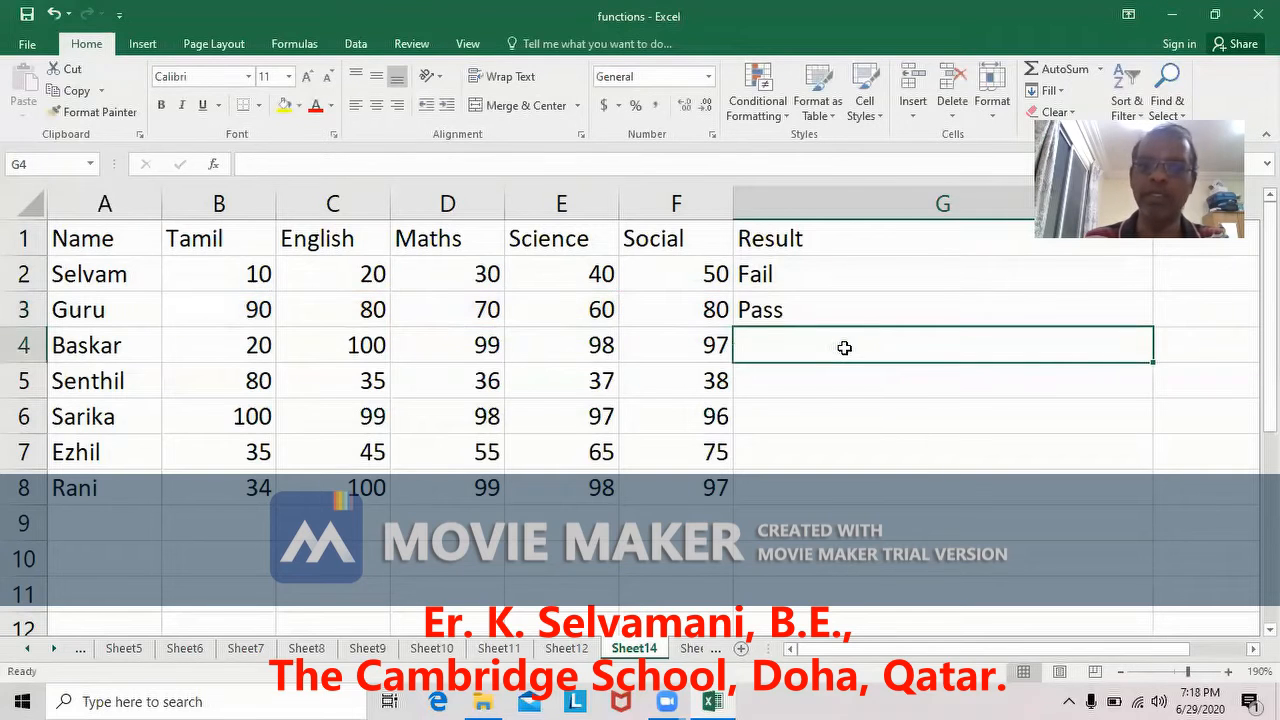
Fill the result formula from G3 down to G8 and inspect the copied formula in G4
left_click(879, 312)
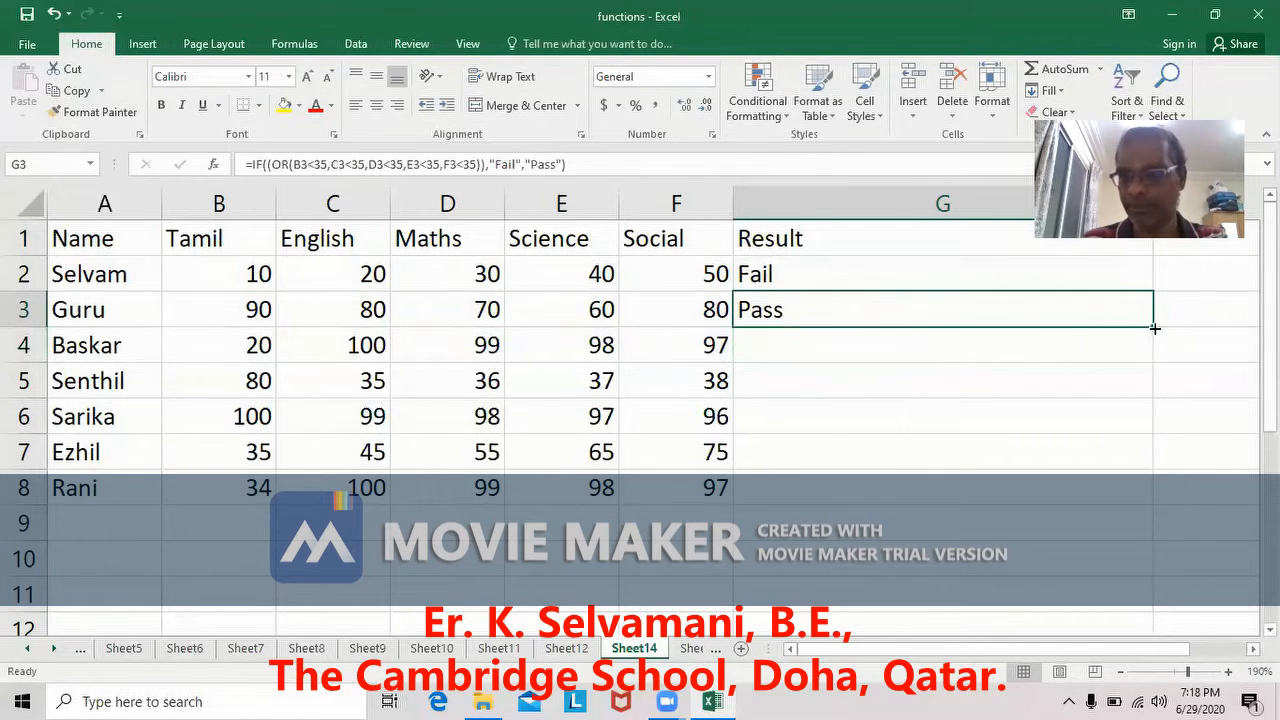
left_click_drag(1153, 326, 1156, 498)
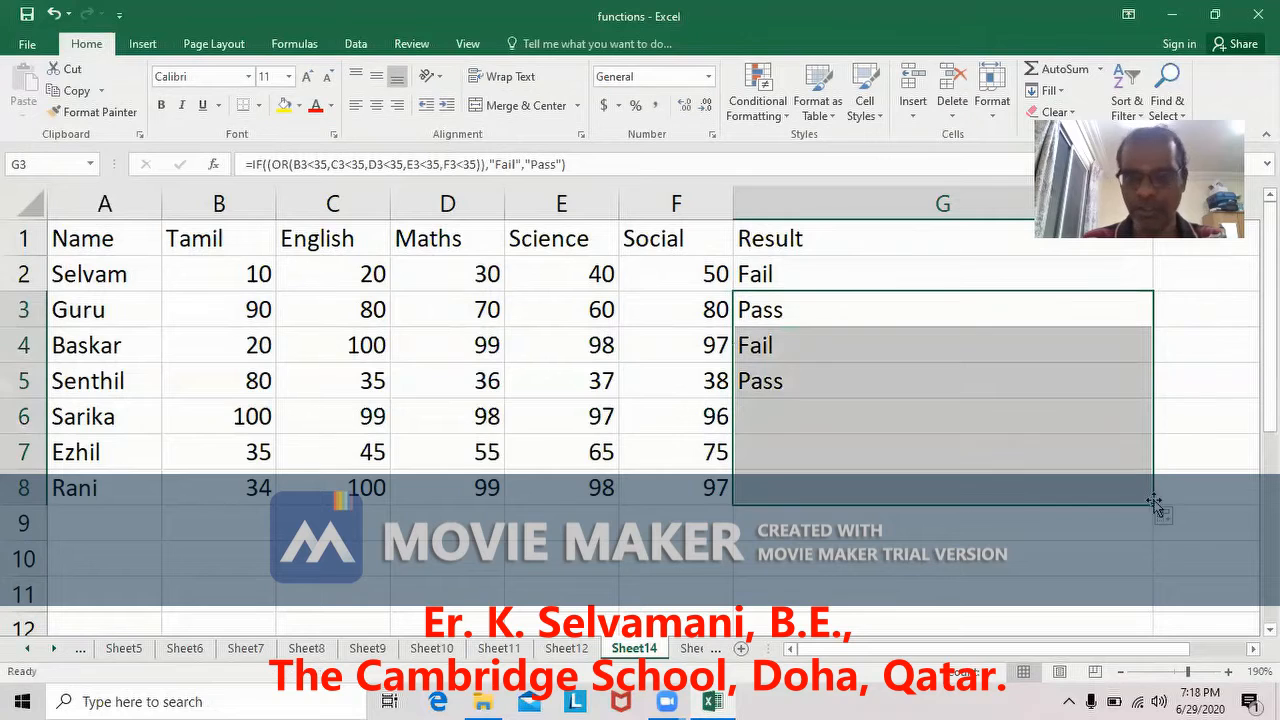
left_click(248, 348)
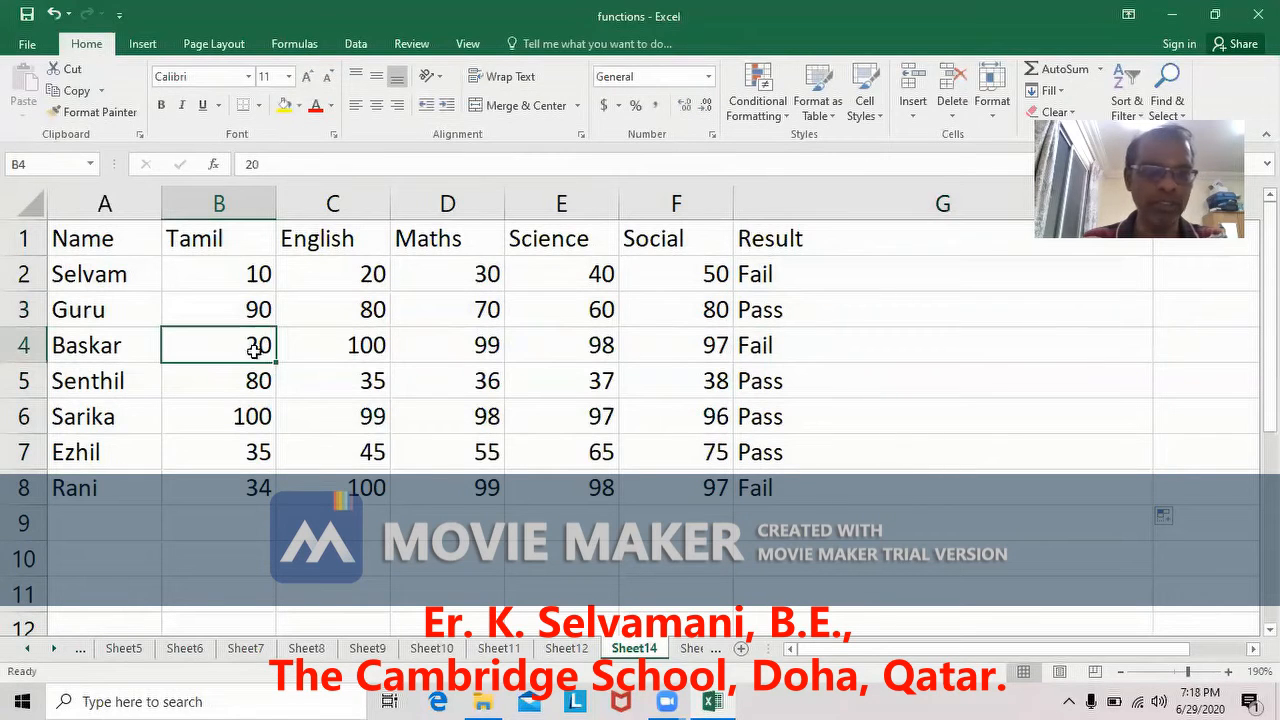
left_click(847, 352)
double_click(840, 351)
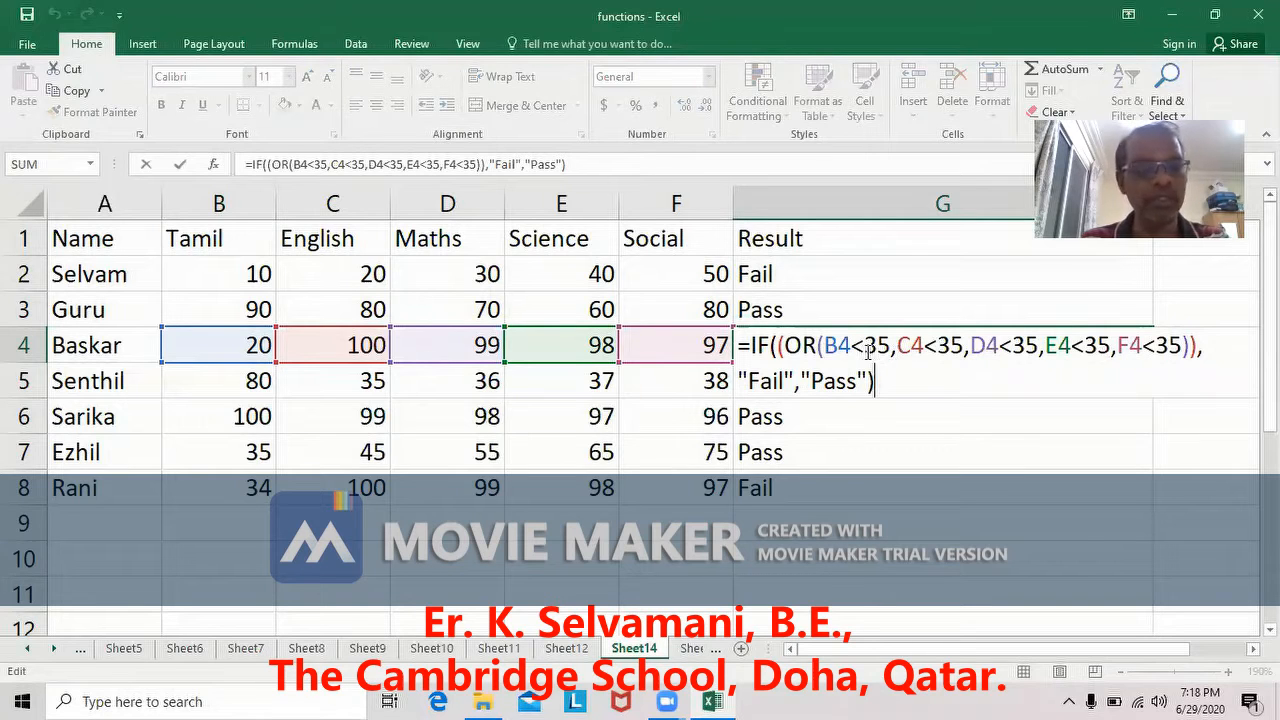
left_click(965, 515)
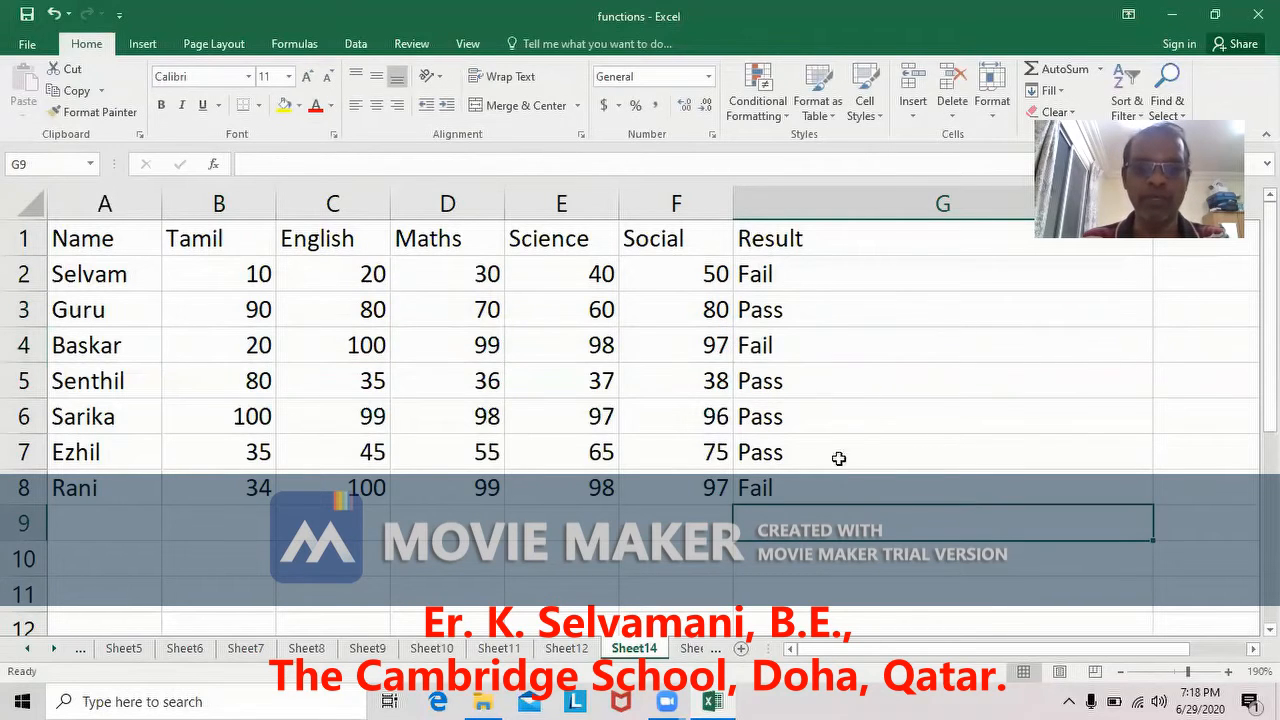
Check the filled results in G5 to G8 and examine the cell references in the G8 formula
left_click(799, 384)
left_click(789, 416)
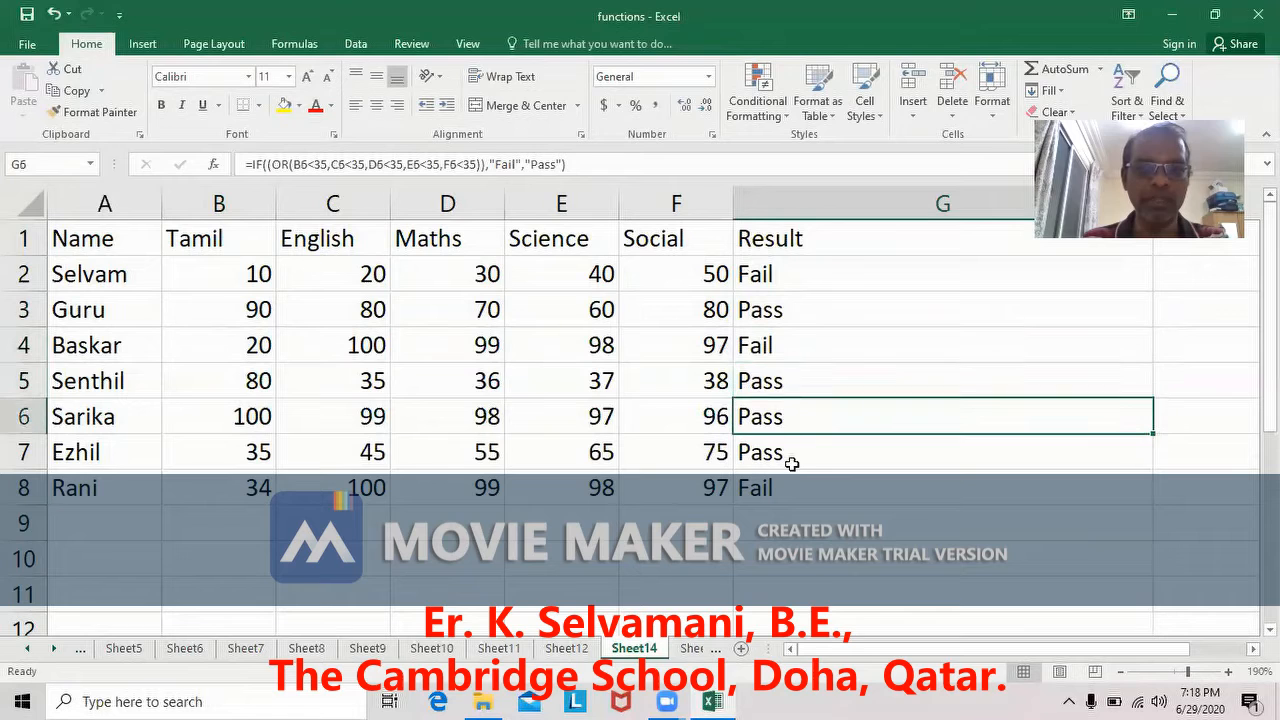
left_click(791, 463)
left_click(794, 488)
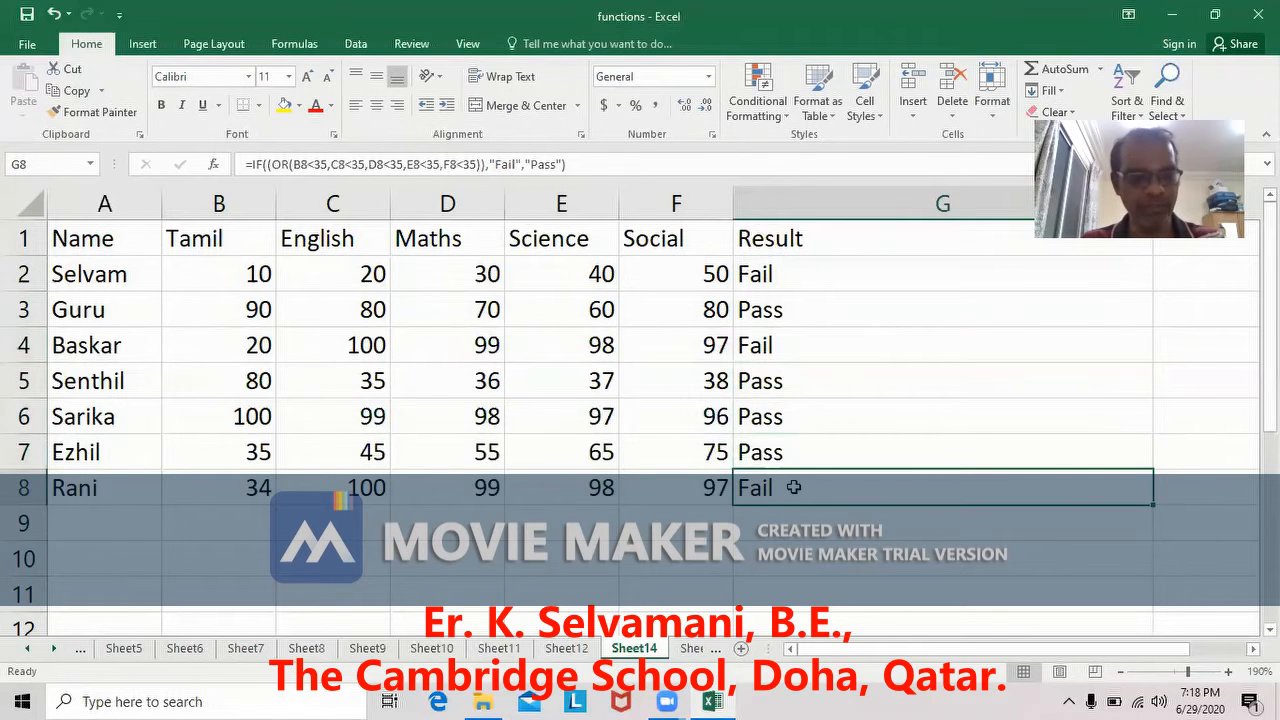
double_click(794, 488)
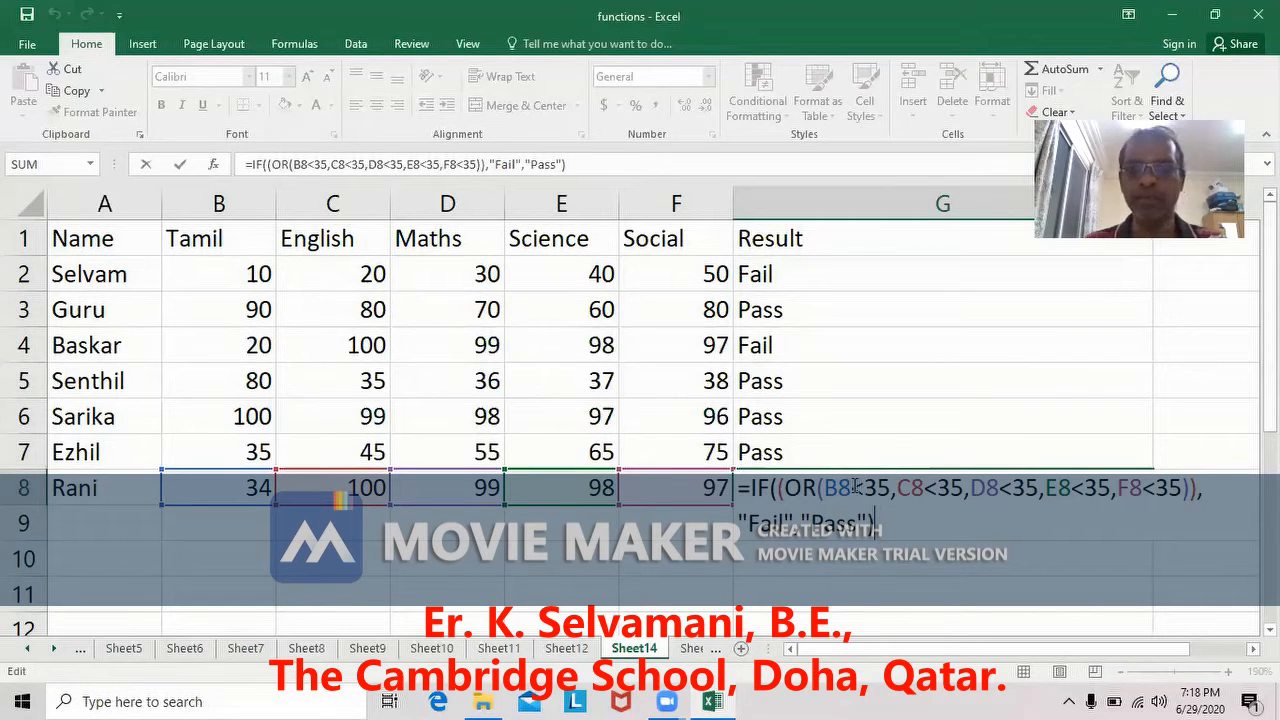
left_click(1203, 566)
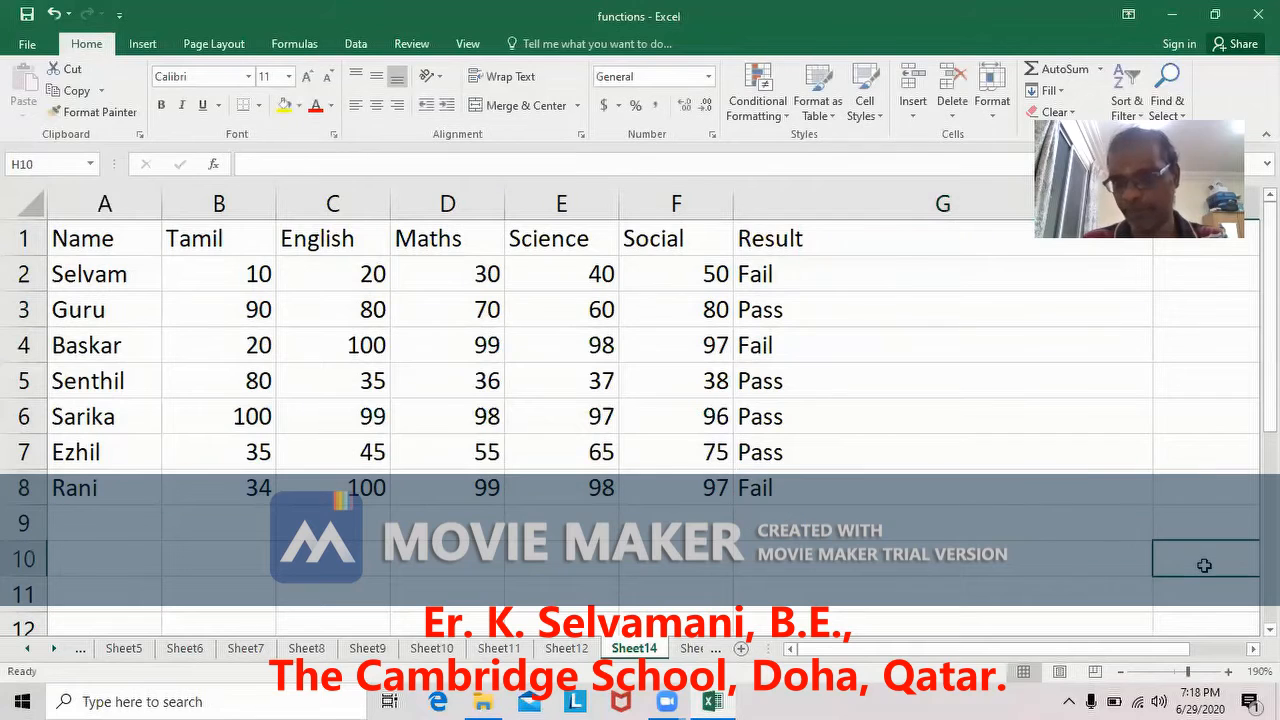
Fit the widths of columns A through F to their contents
double_click(276, 203)
double_click(161, 203)
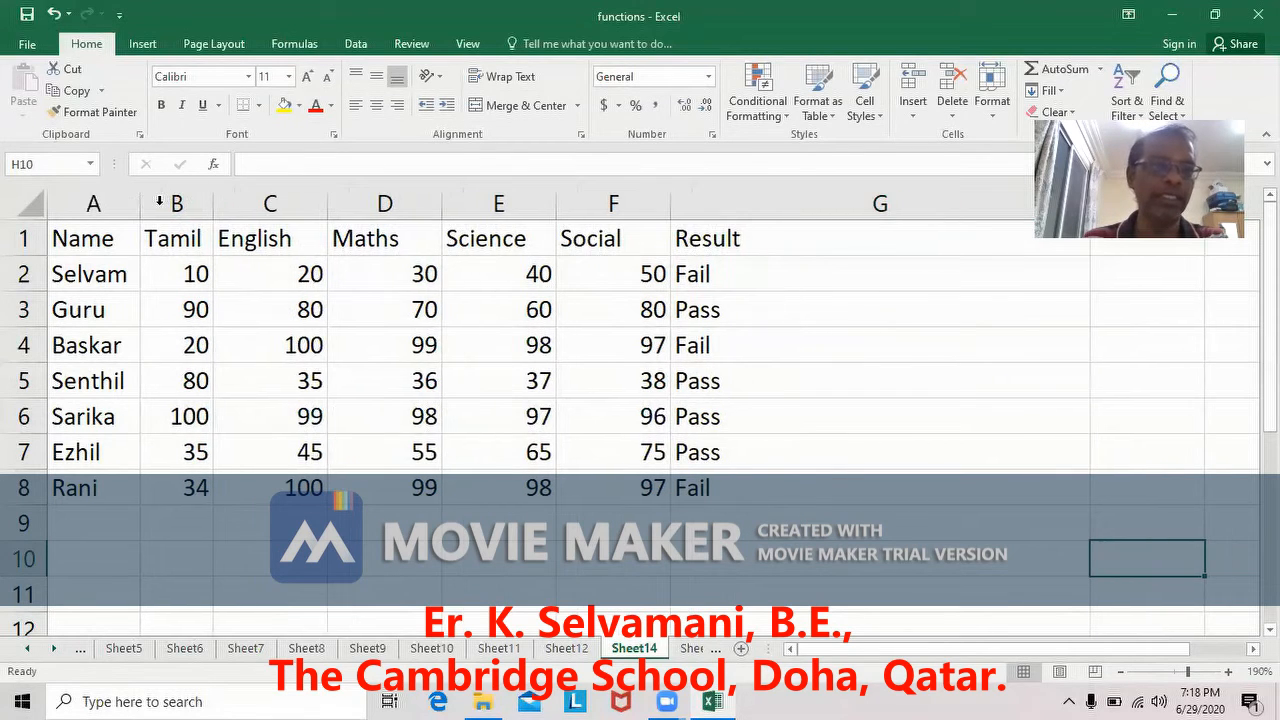
double_click(329, 200)
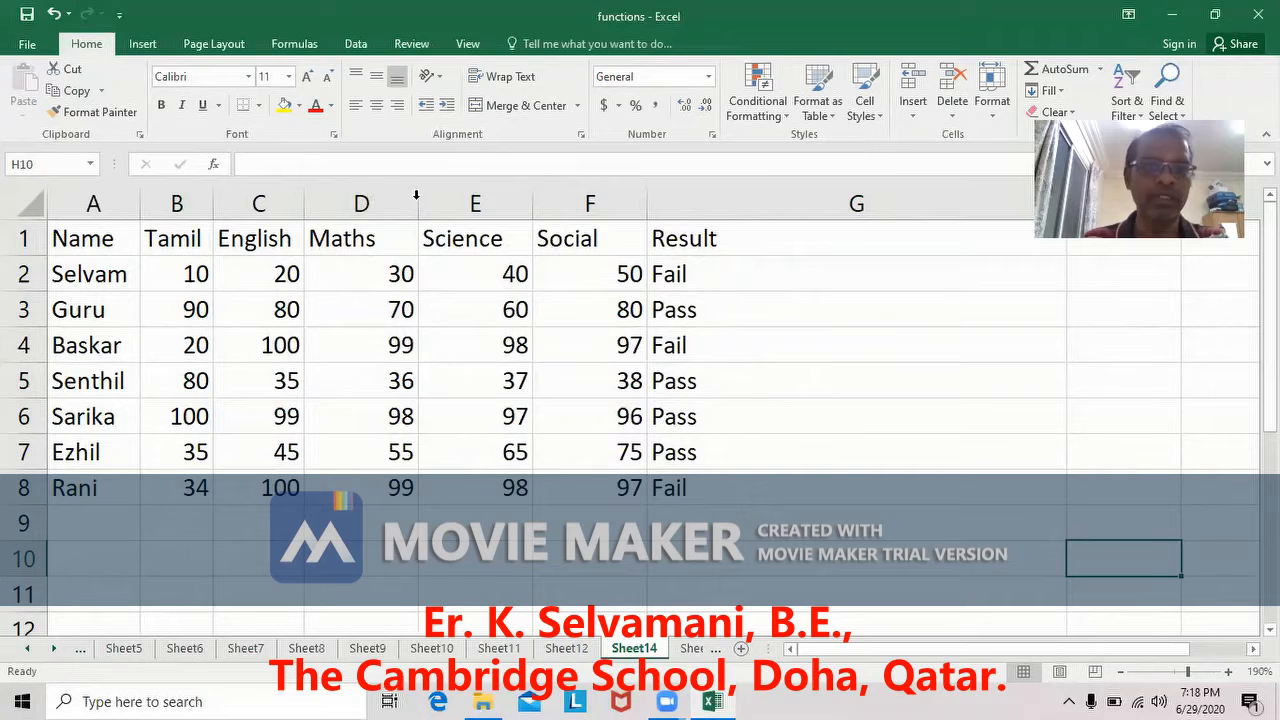
double_click(418, 200)
double_click(501, 199)
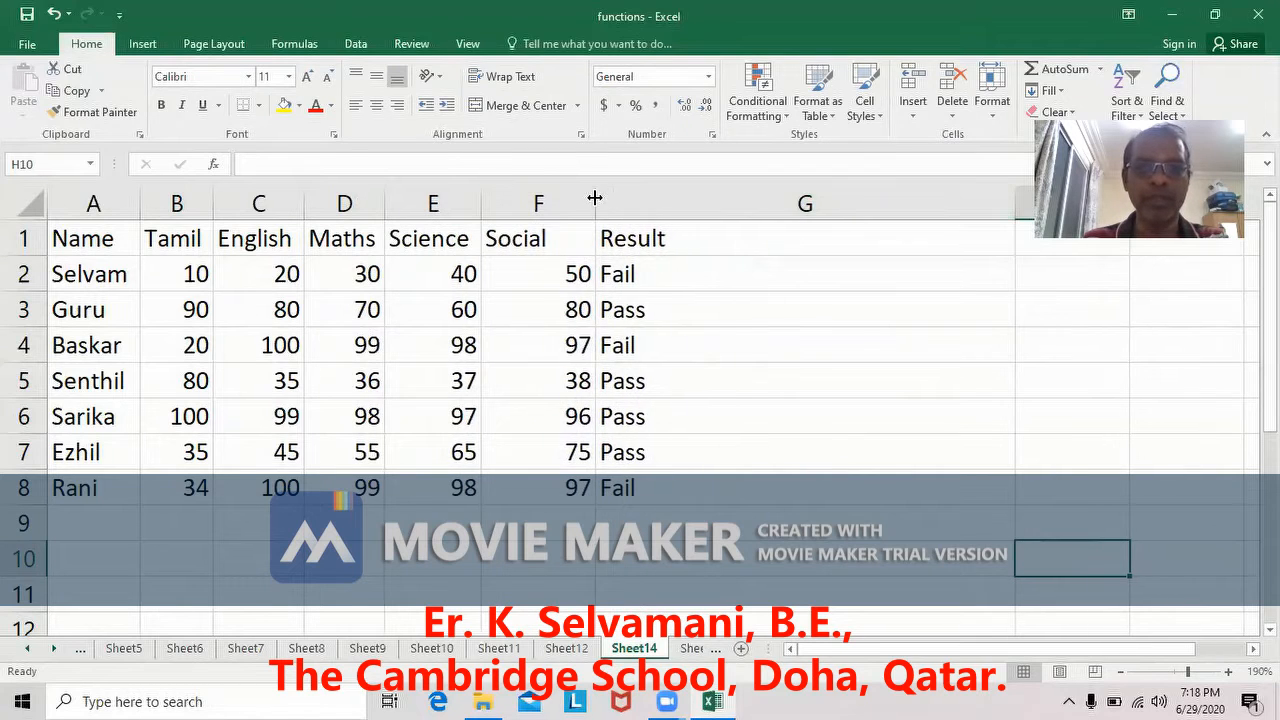
double_click(594, 199)
Copy the mark list A1:G8 and paste it at A1 of a new worksheet
left_click_drag(114, 240, 582, 487)
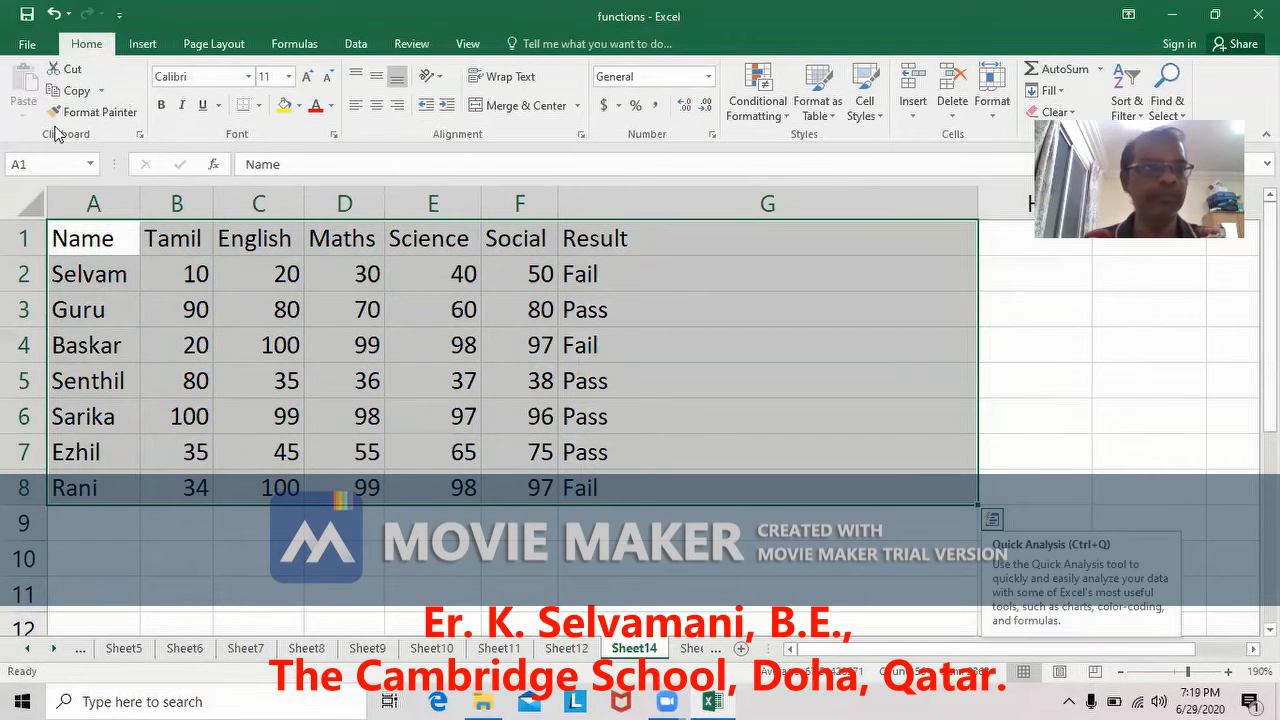
left_click(76, 90)
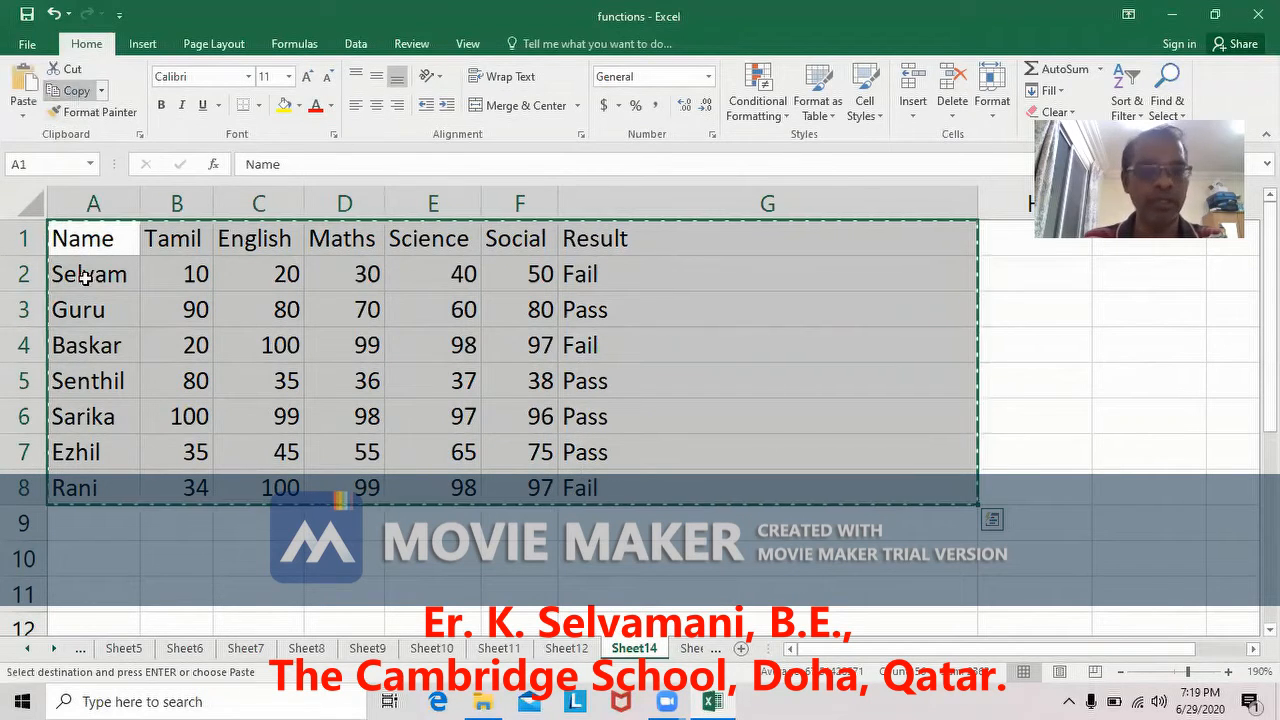
left_click(692, 648)
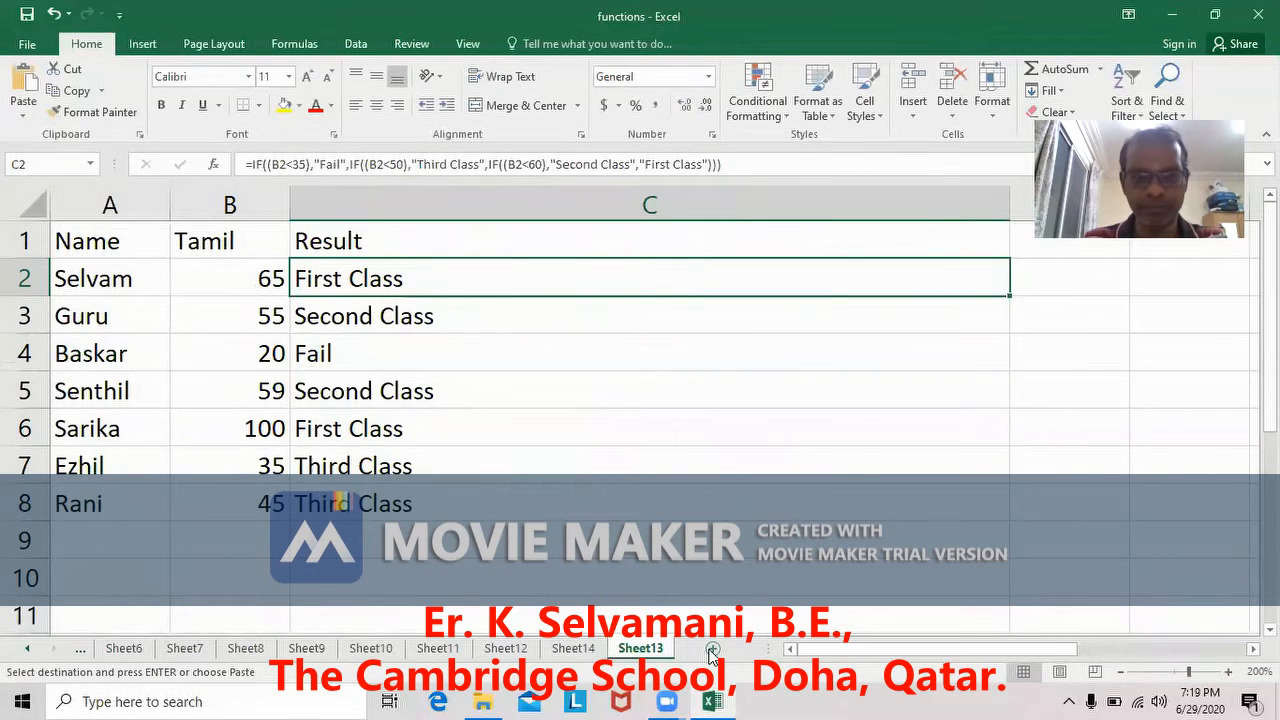
left_click(714, 649)
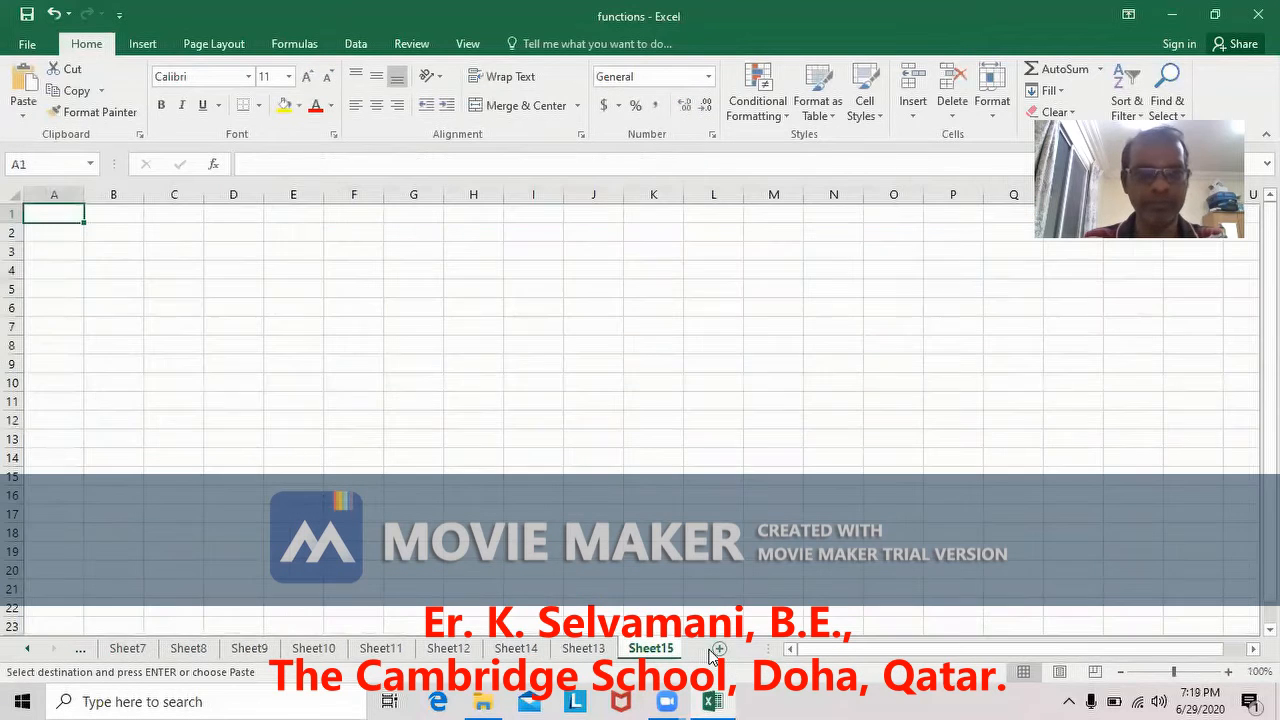
left_click(22, 82)
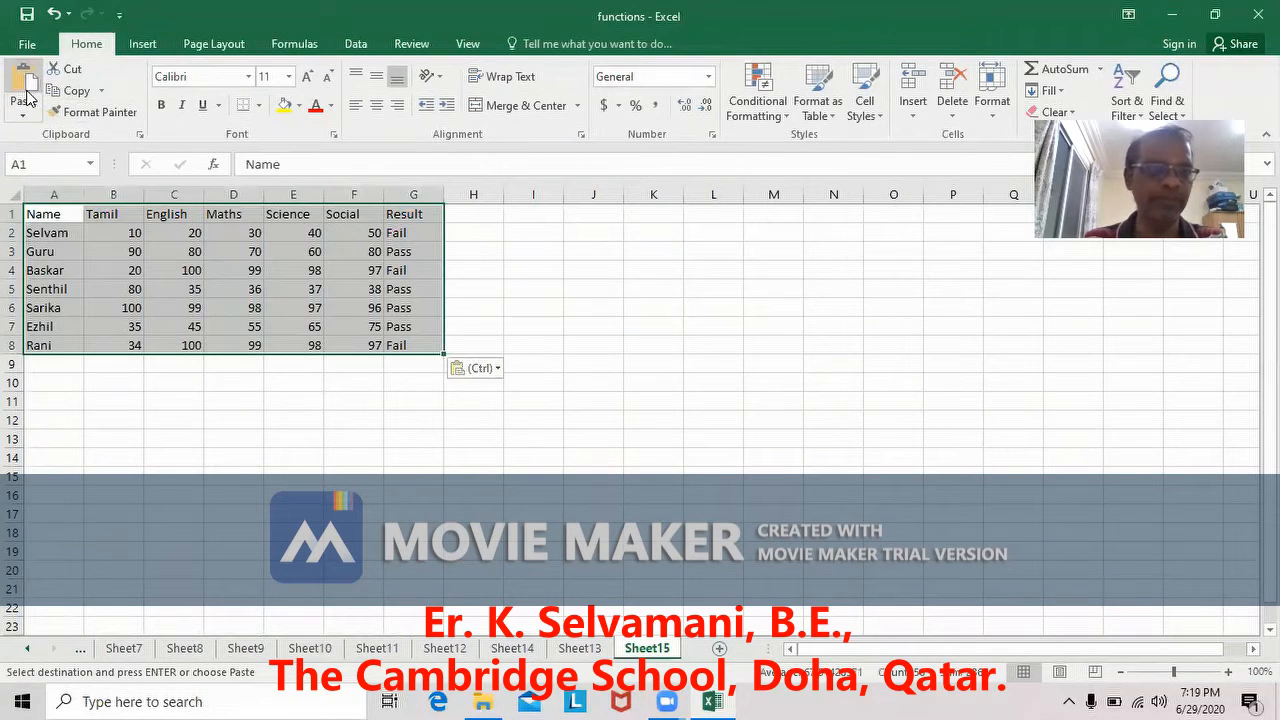
Fit columns A through F of the pasted list to their contents and widen the Result column G
left_click(1227, 672)
left_click(1227, 672)
left_click(1227, 672)
left_click(1227, 672)
left_click(1227, 672)
left_click(1227, 672)
left_click(1227, 672)
left_click(1227, 672)
left_click(1227, 672)
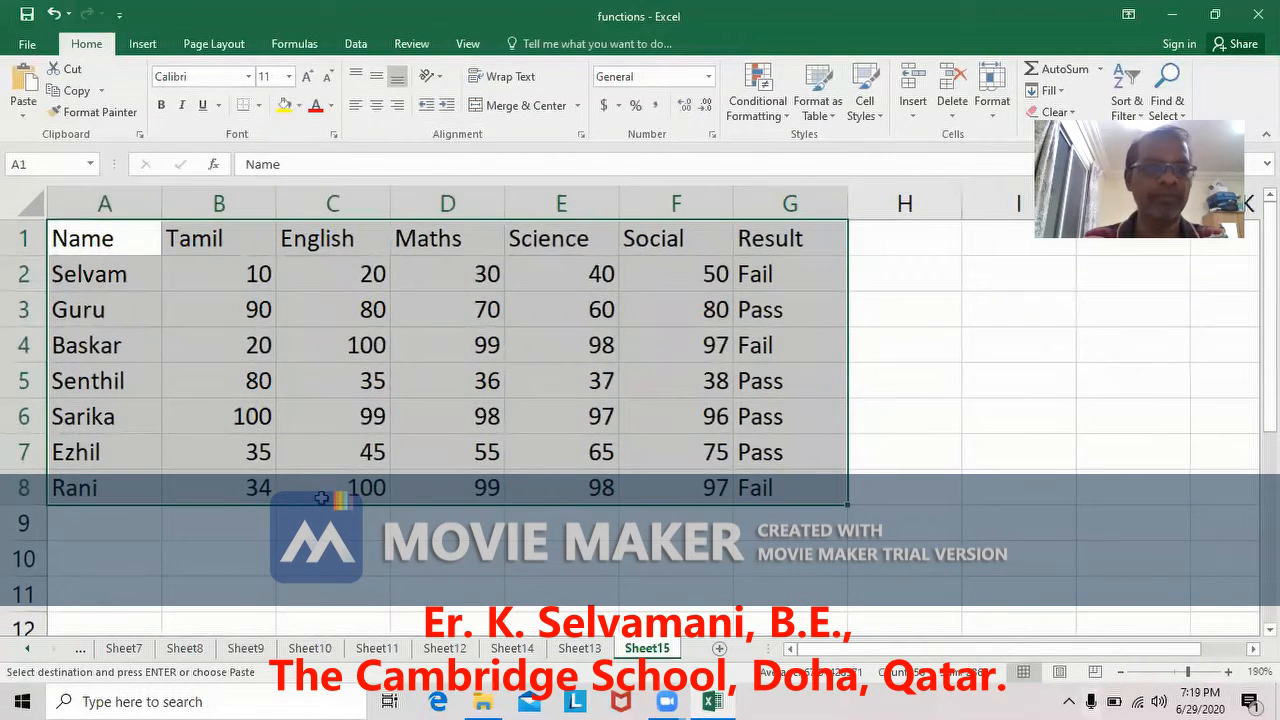
double_click(162, 203)
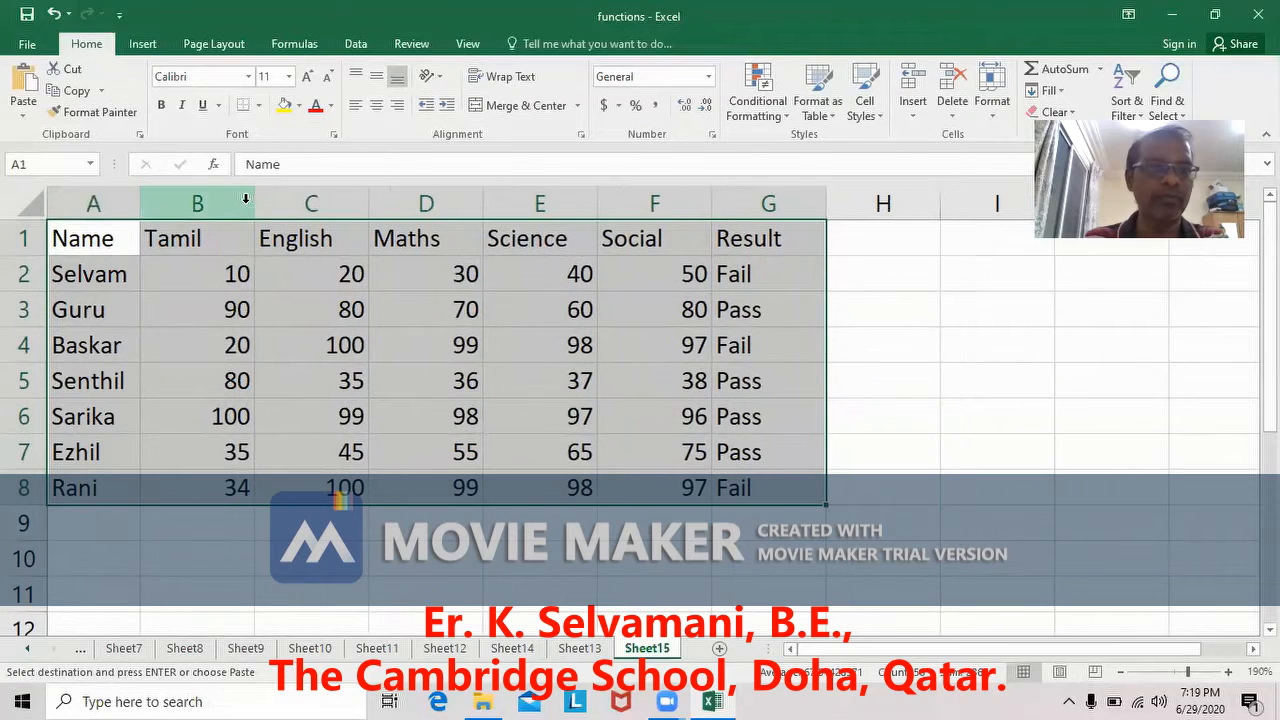
double_click(253, 203)
double_click(326, 203)
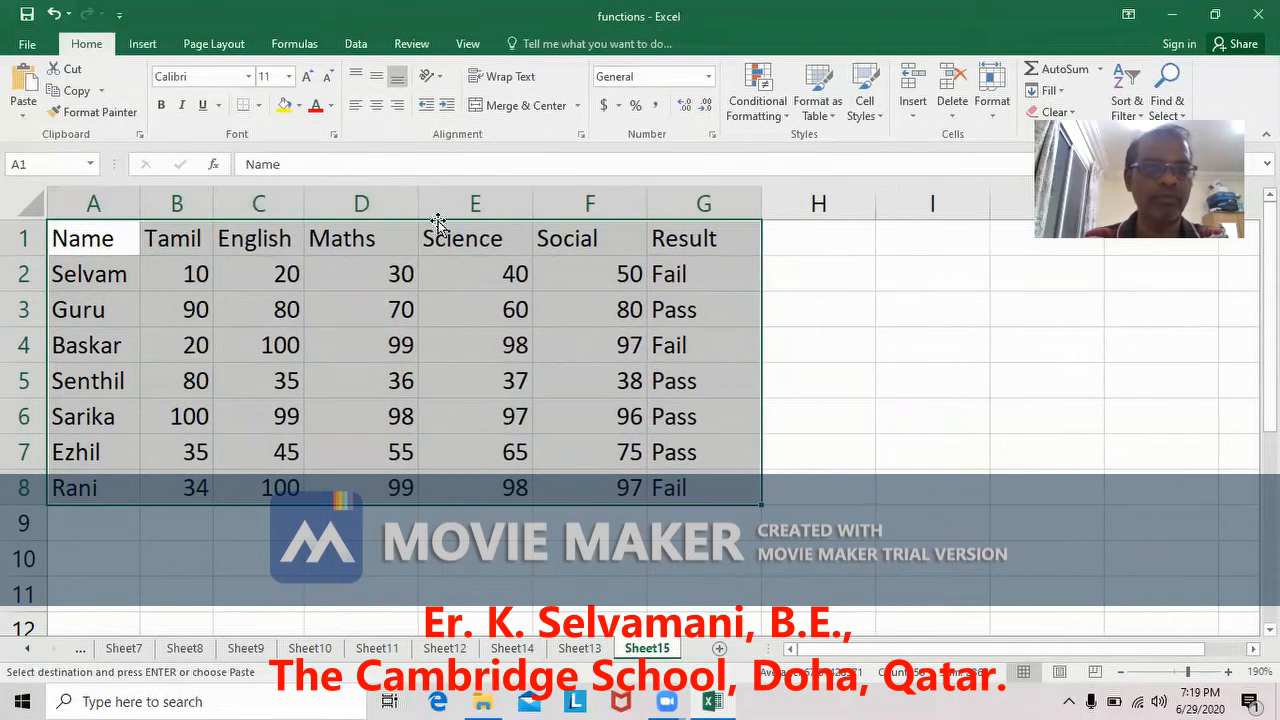
double_click(418, 203)
double_click(501, 203)
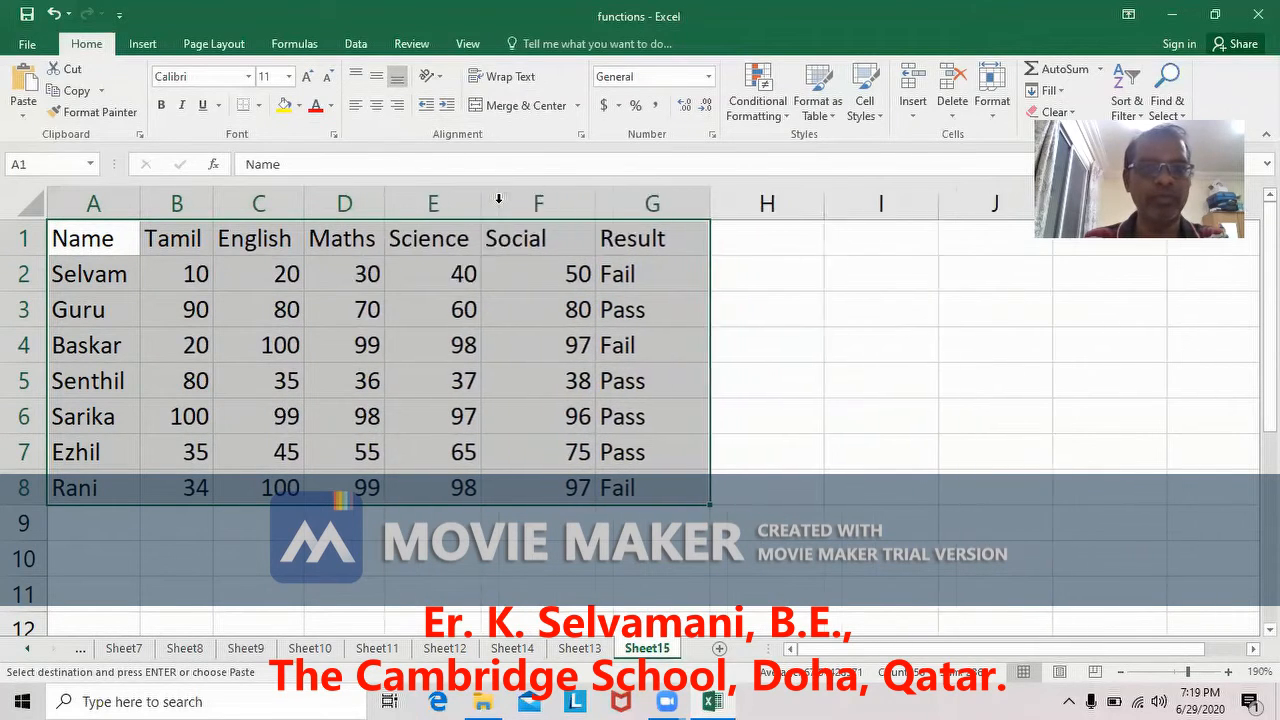
double_click(592, 203)
left_click_drag(671, 203, 1045, 203)
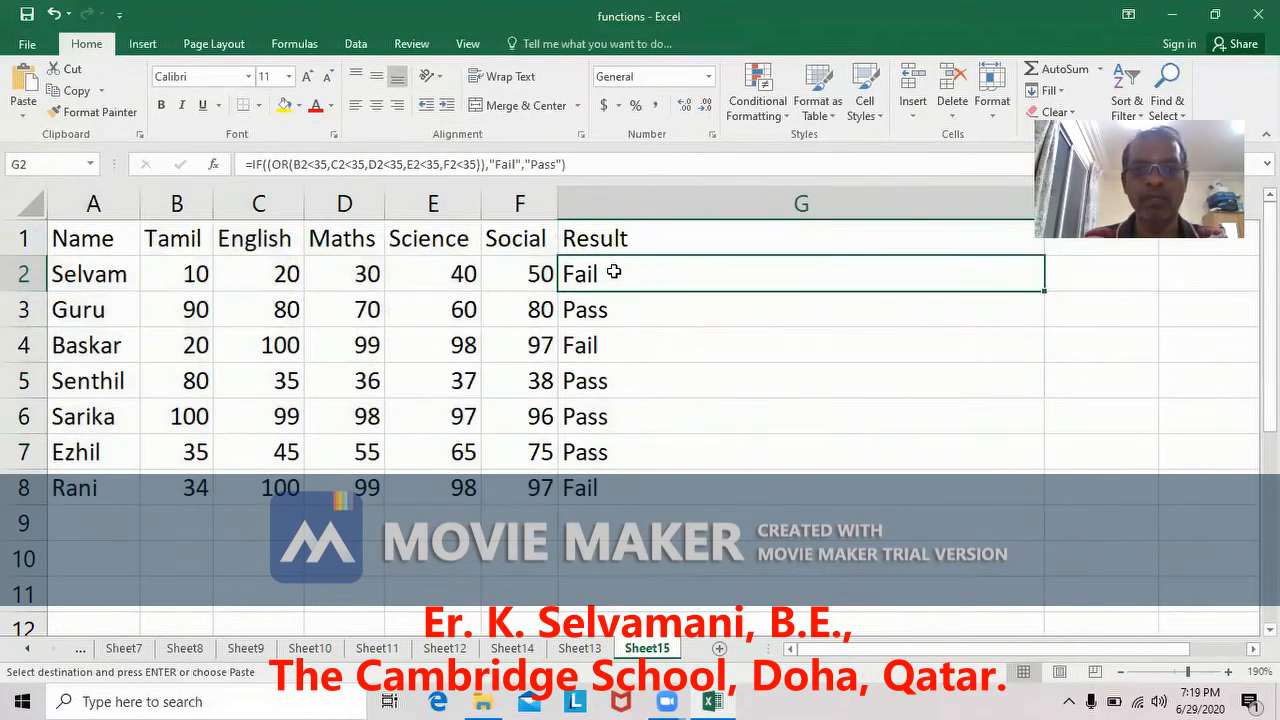
Change the G2 formula so it returns an empty text "" instead of "Pass" when the OR test is false
left_click(613, 273)
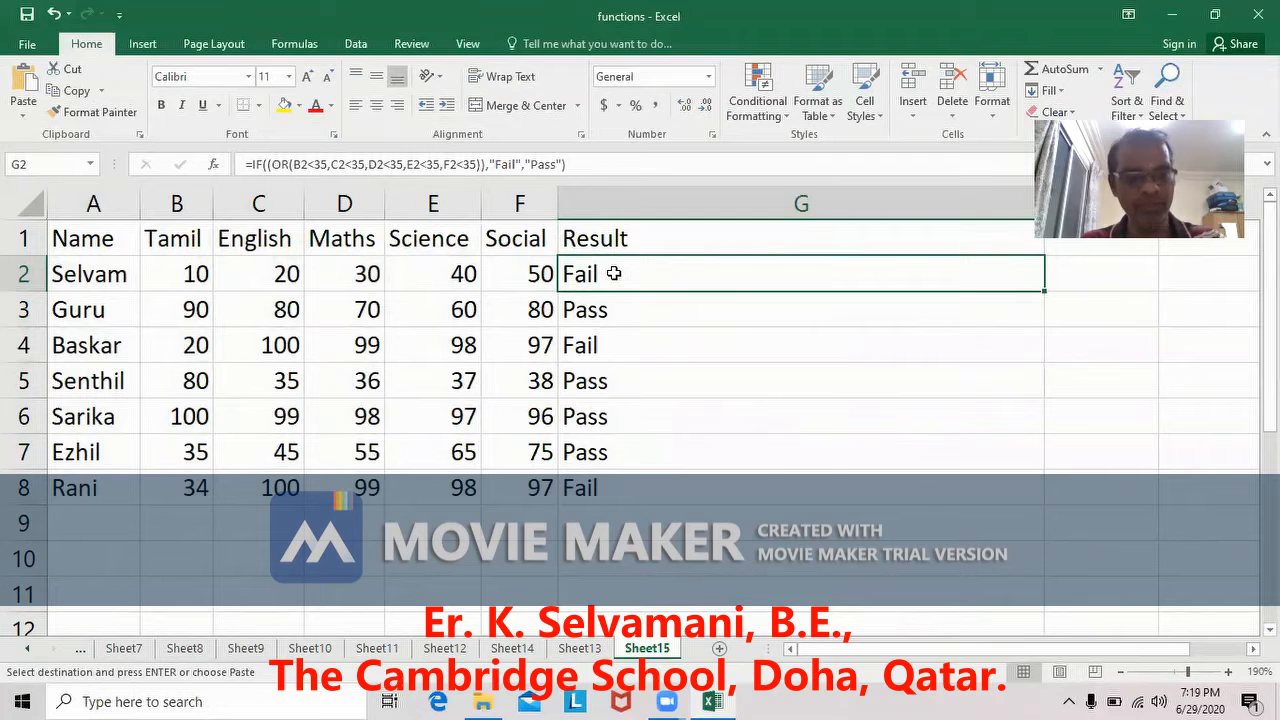
double_click(613, 273)
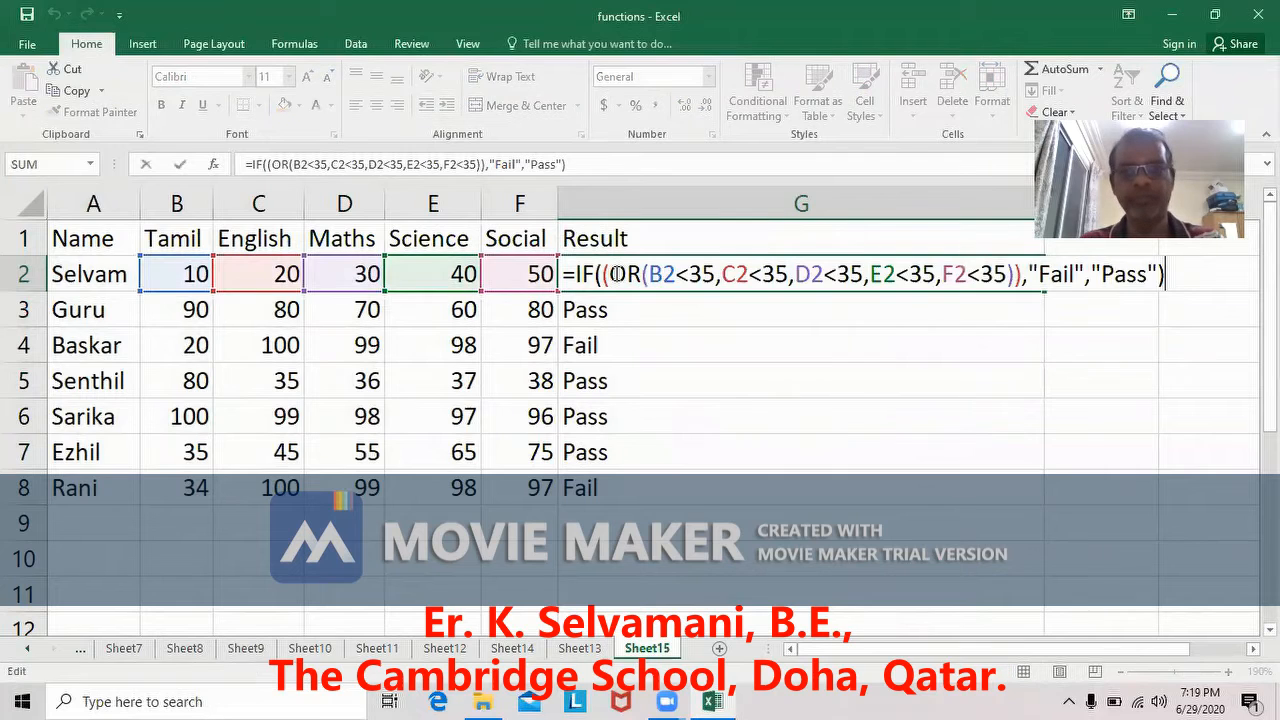
left_click(1149, 273)
key("BackSpace")
key("BackSpace")
key("BackSpace")
key("BackSpace")
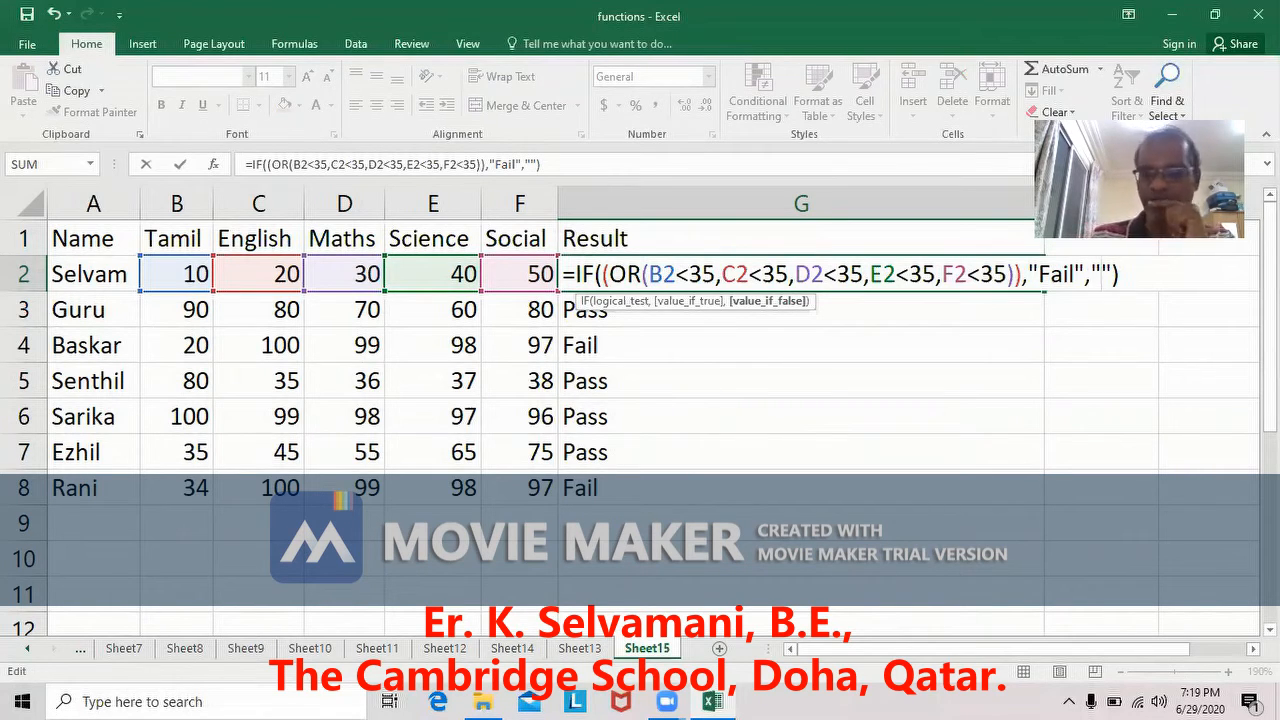
key("Return")
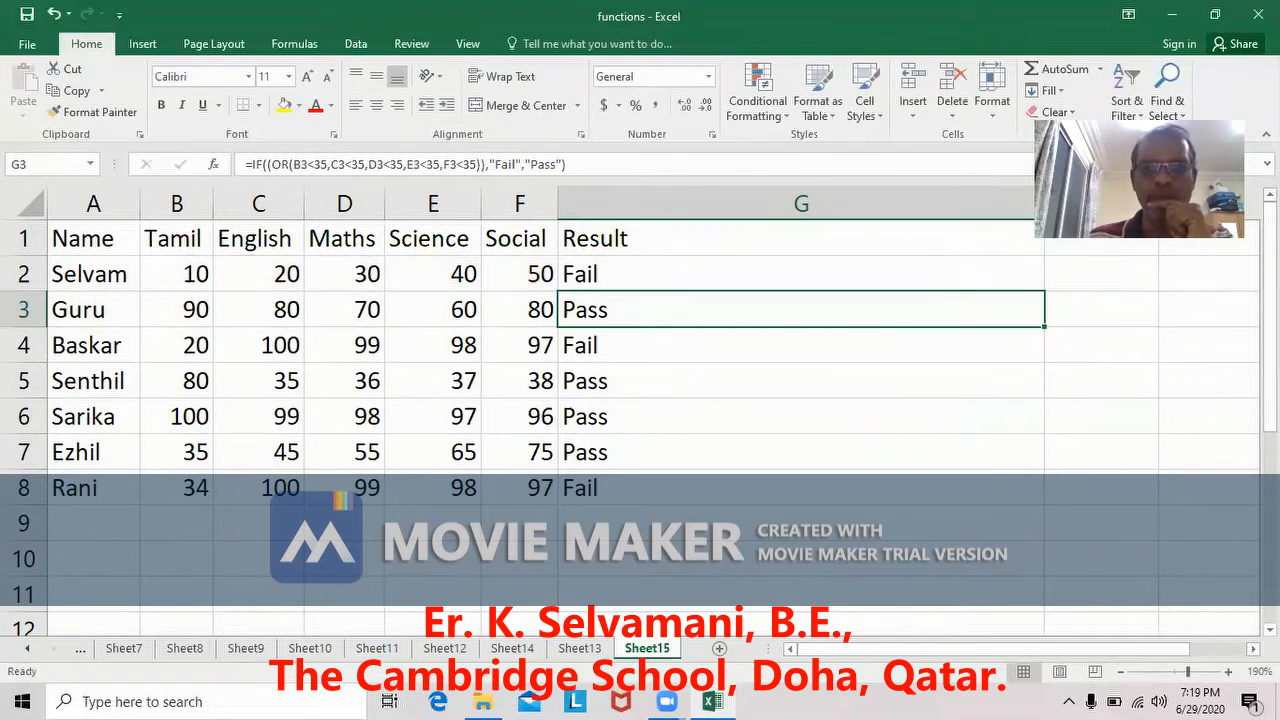
Fill the revised G2 formula down to G8 and inspect the formulas in G2 and G3
left_click(711, 272)
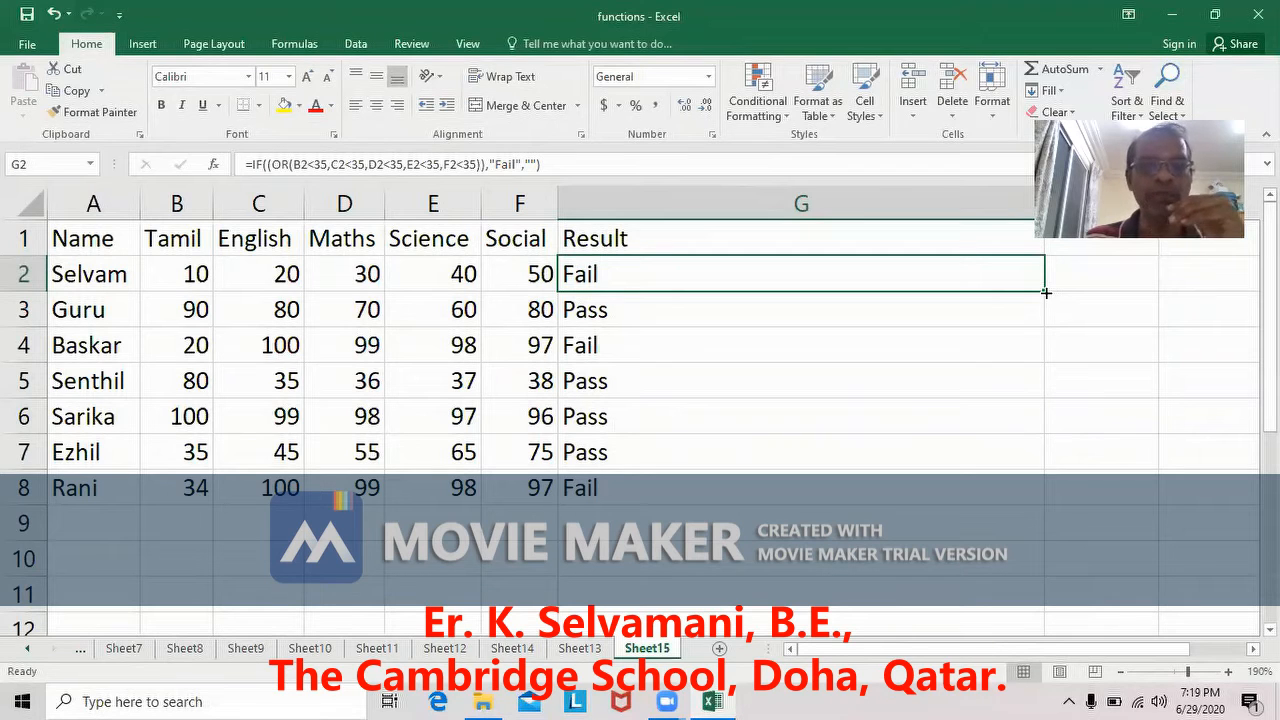
left_click_drag(1045, 292, 1048, 492)
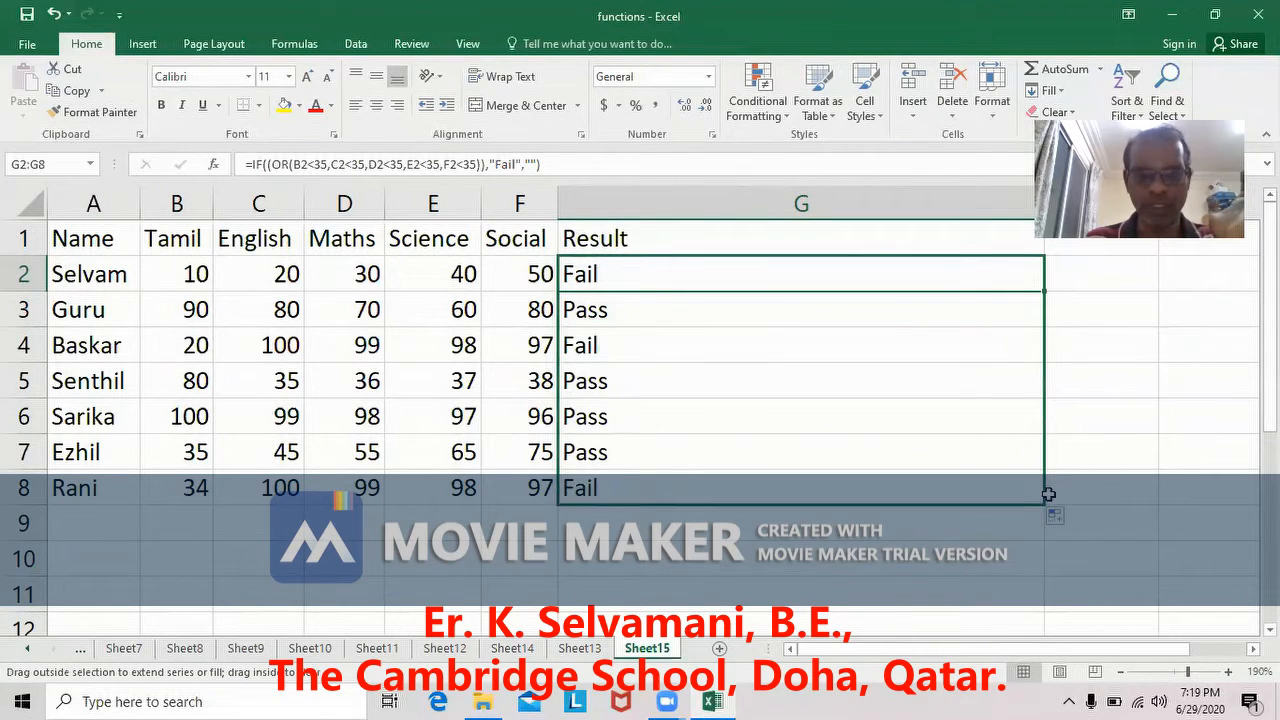
left_click(641, 274)
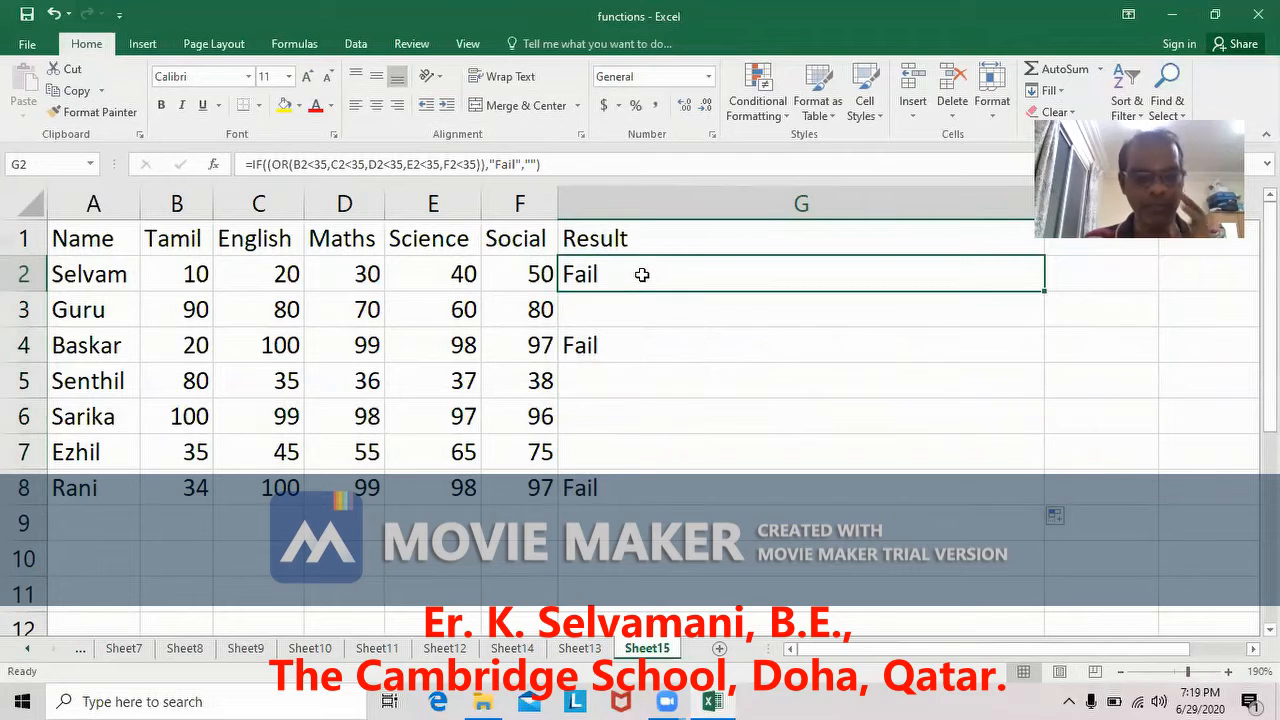
double_click(641, 274)
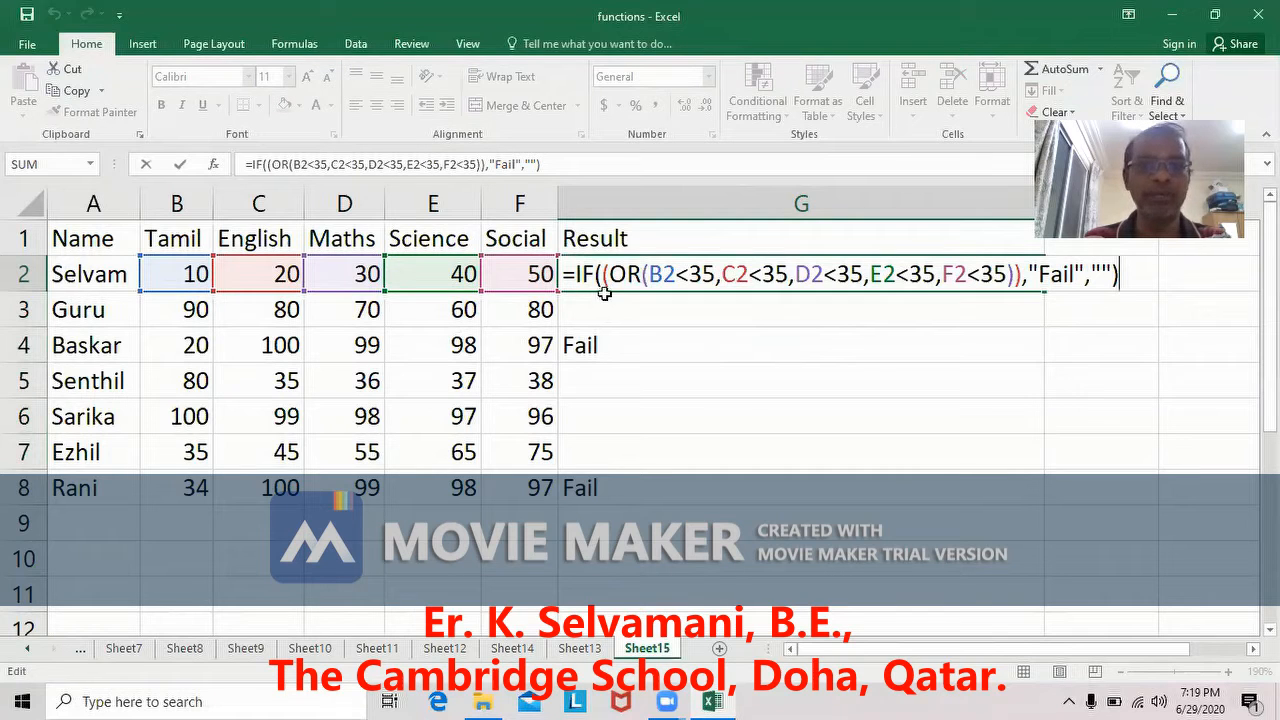
left_click(1108, 457)
left_click(616, 316)
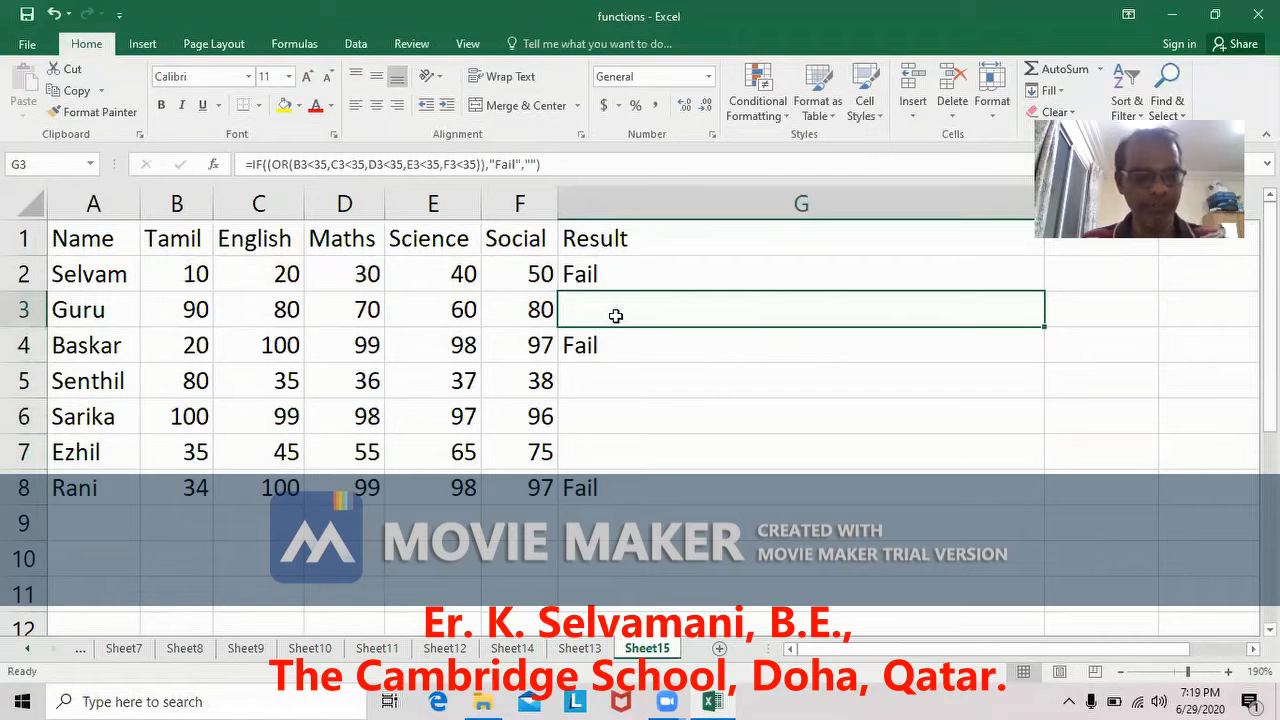
double_click(616, 316)
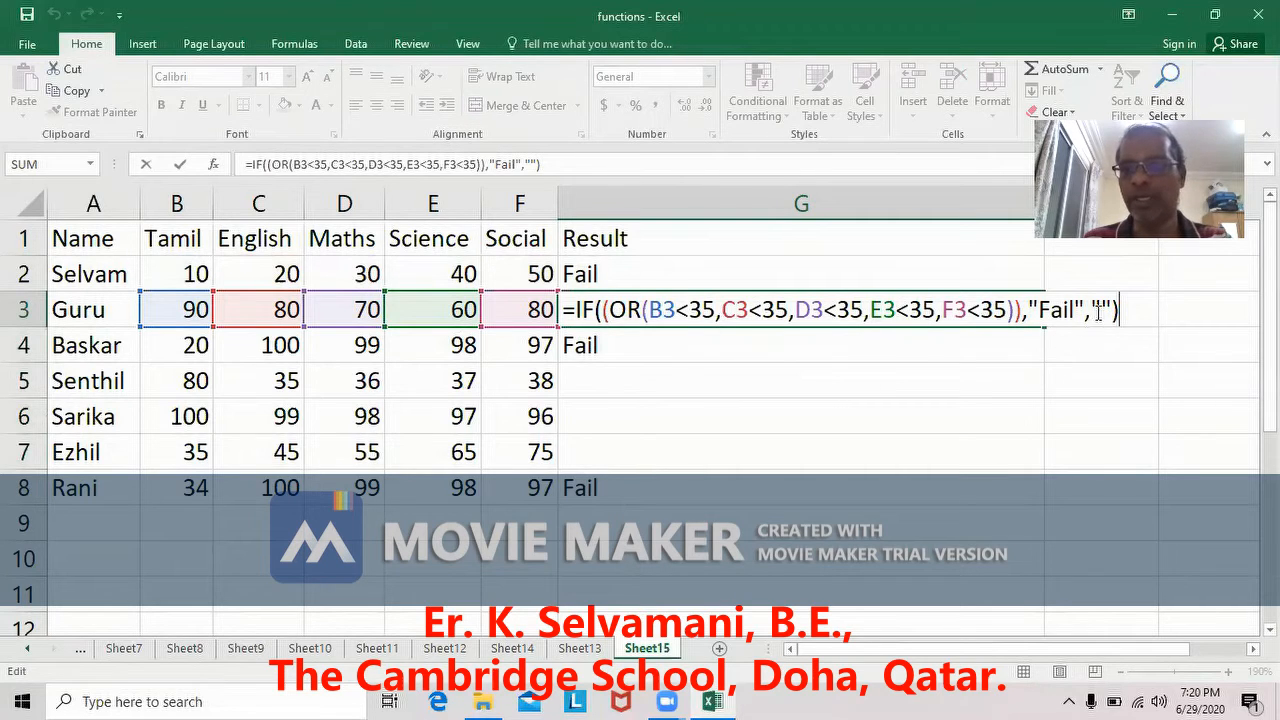
left_click(1130, 443)
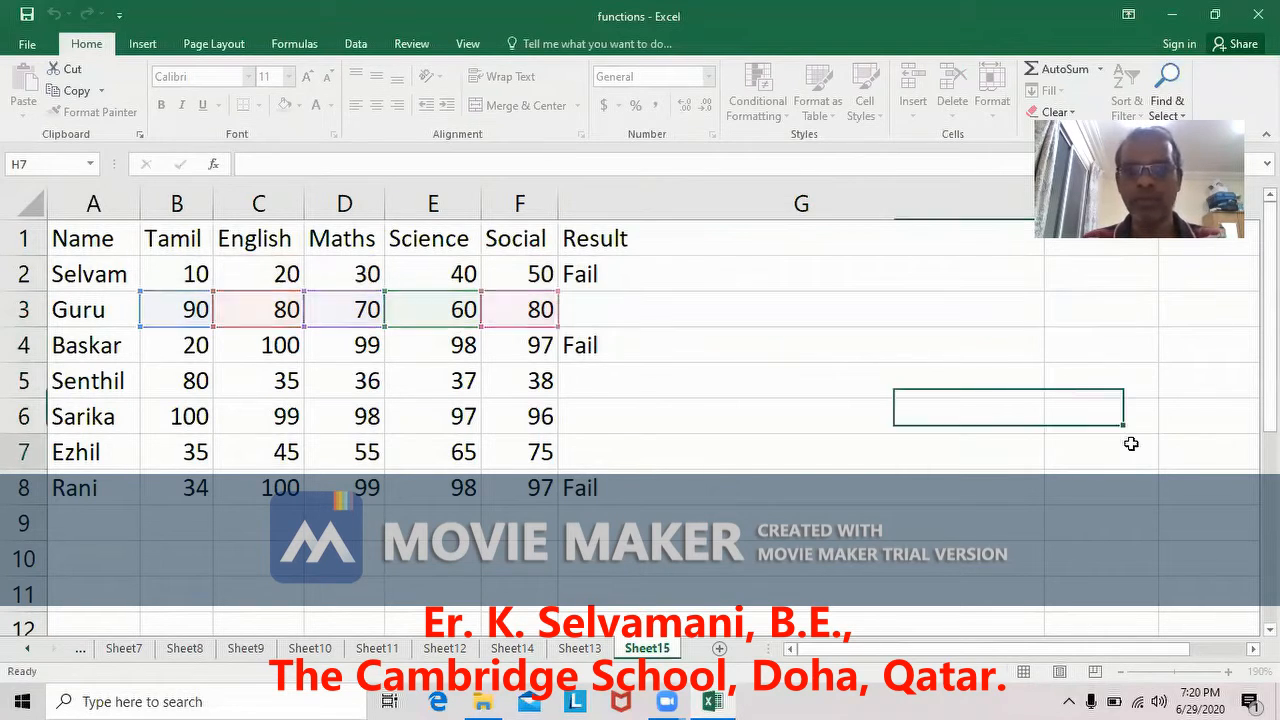
In the G2 formula, replace the empty-text false value with the start of a nested IF containing an OR test
left_click(609, 310)
left_click(611, 276)
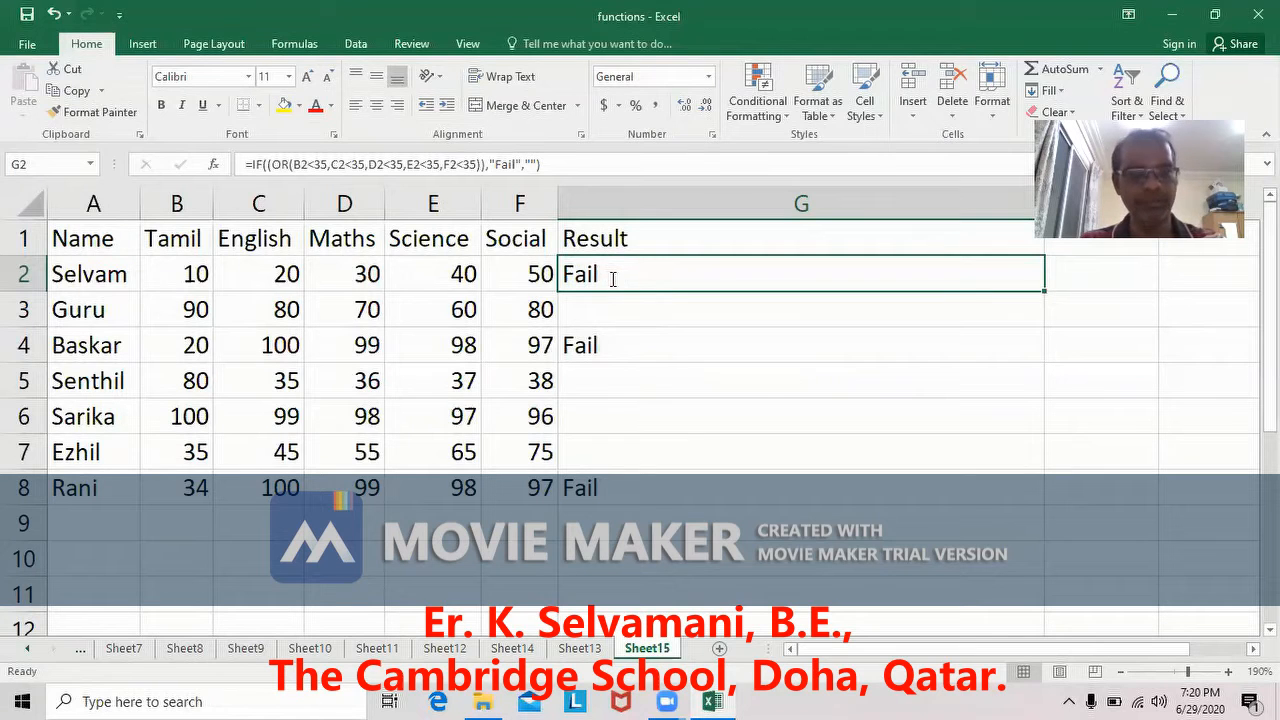
double_click(613, 278)
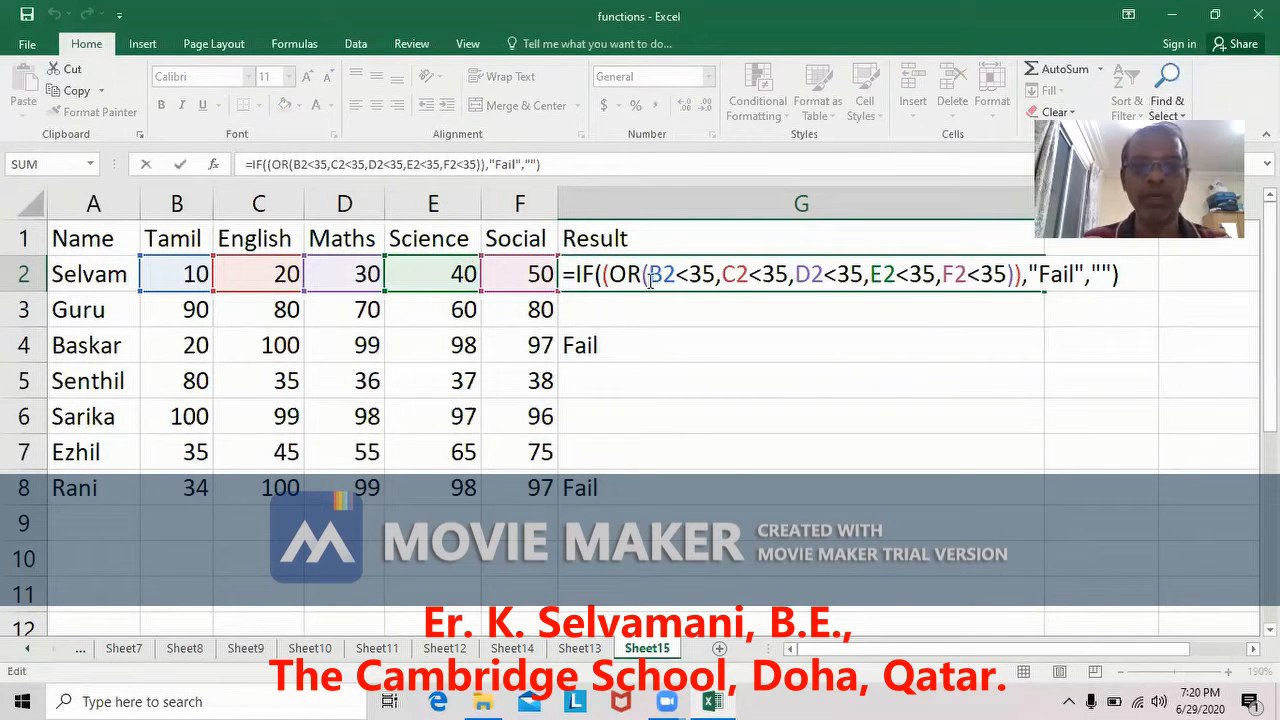
left_click(1112, 272)
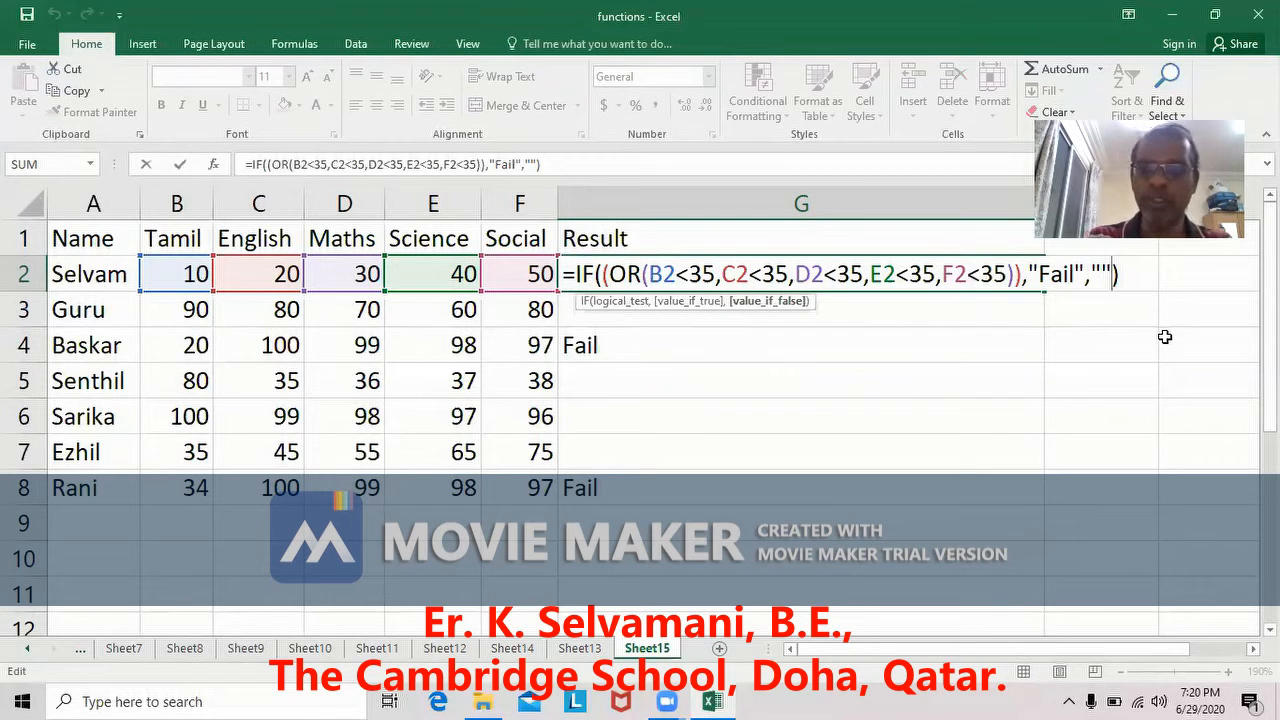
key("BackSpace")
key("BackSpace")
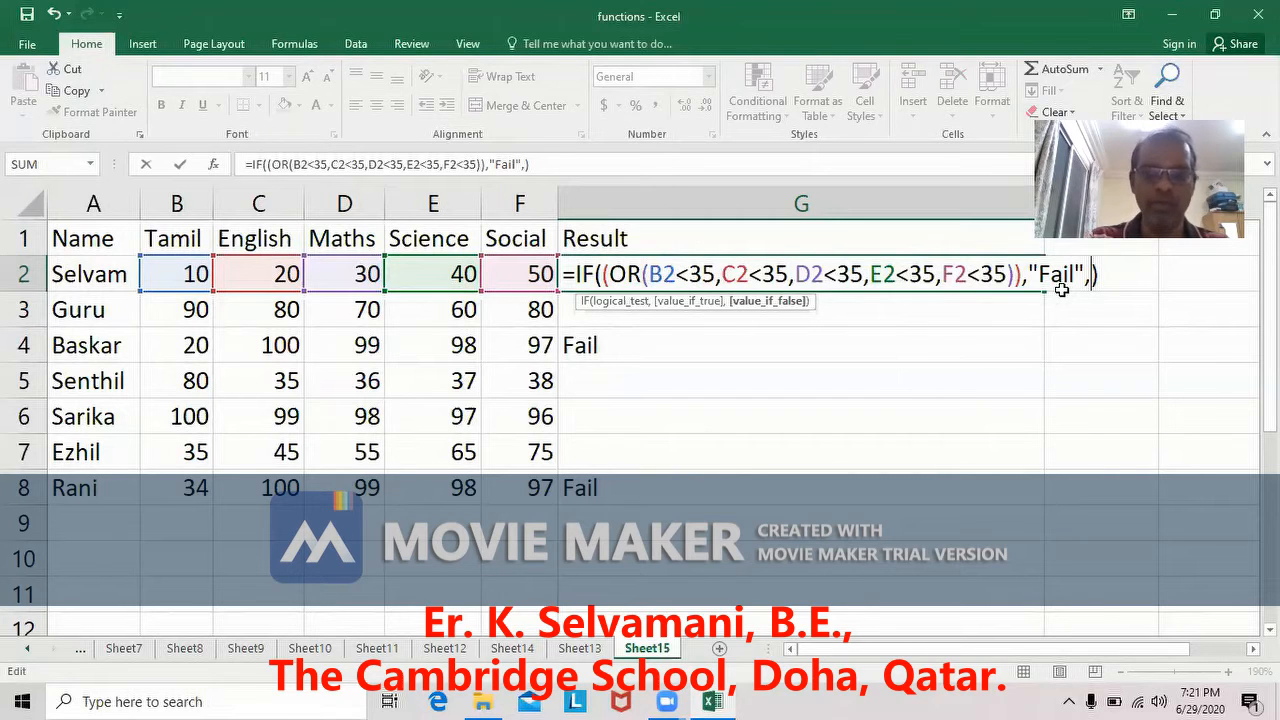
type("if((")
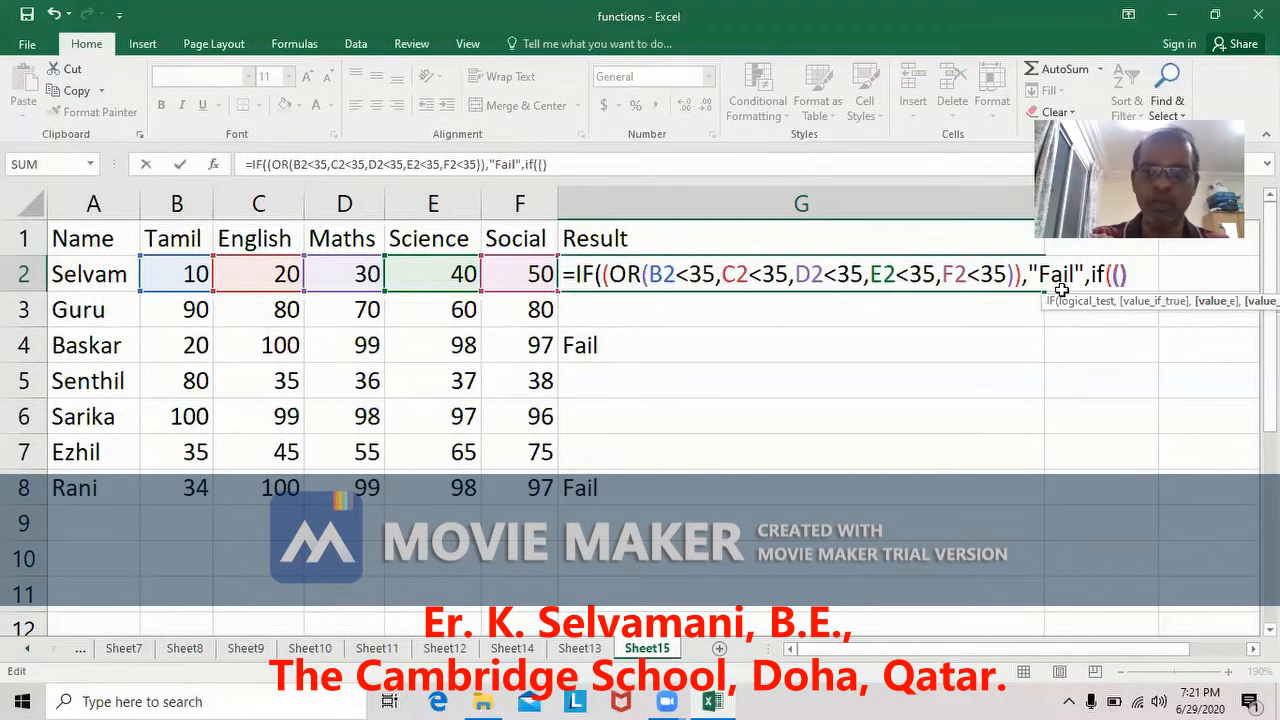
type("or")
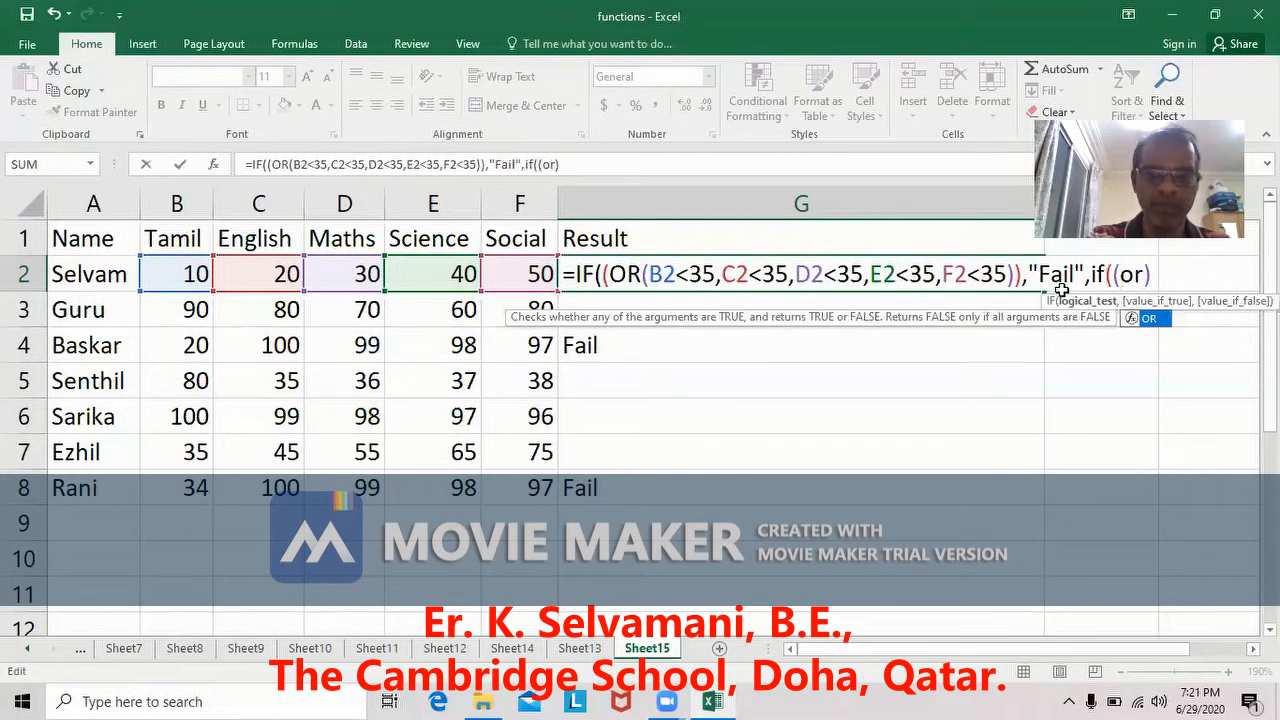
type("(")
key("Left")
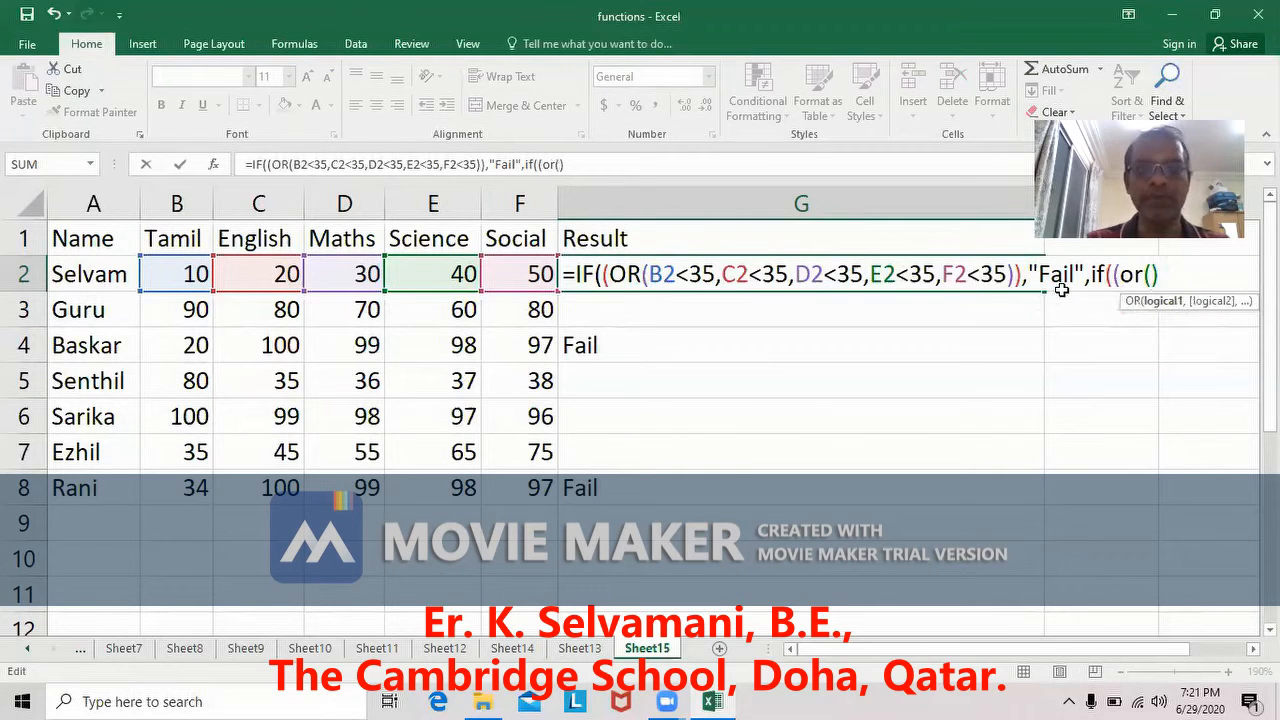
Give the nested OR in G2 the conditions B2<50, C2<50, D2<50, E2<50 and F2<50, and close the test
type("b2<5")
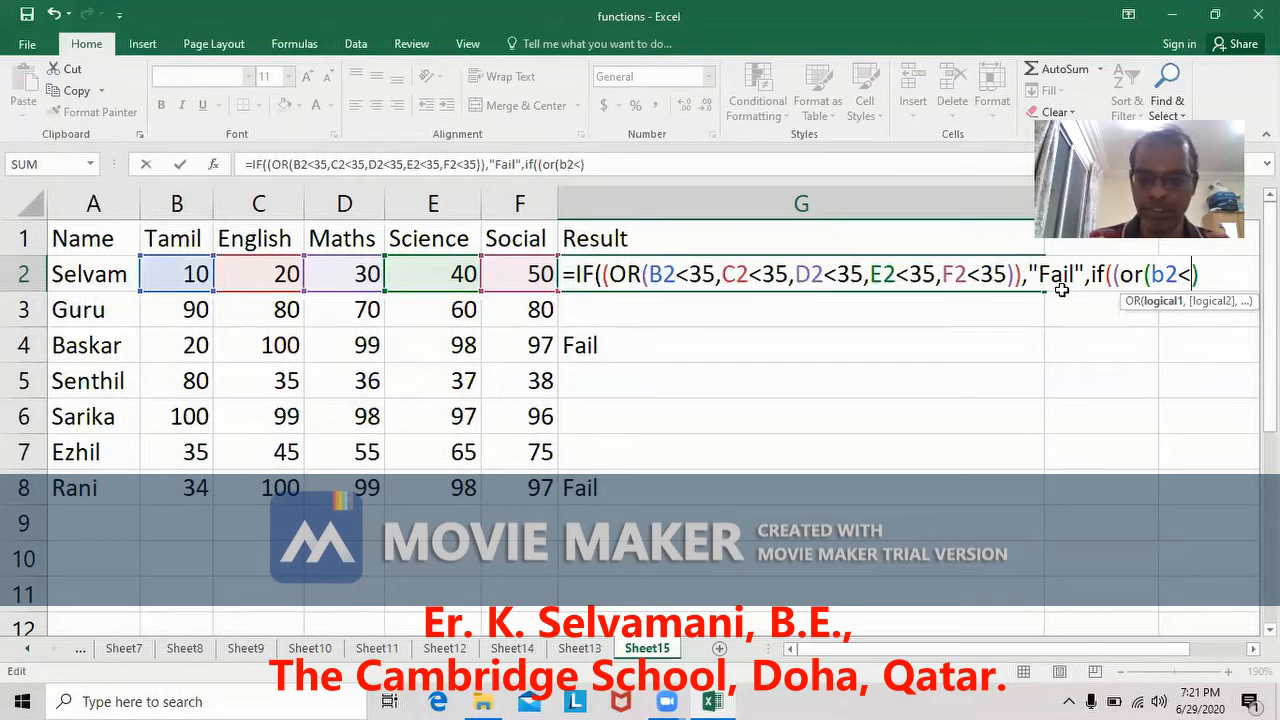
type("0")
type(",c2<5")
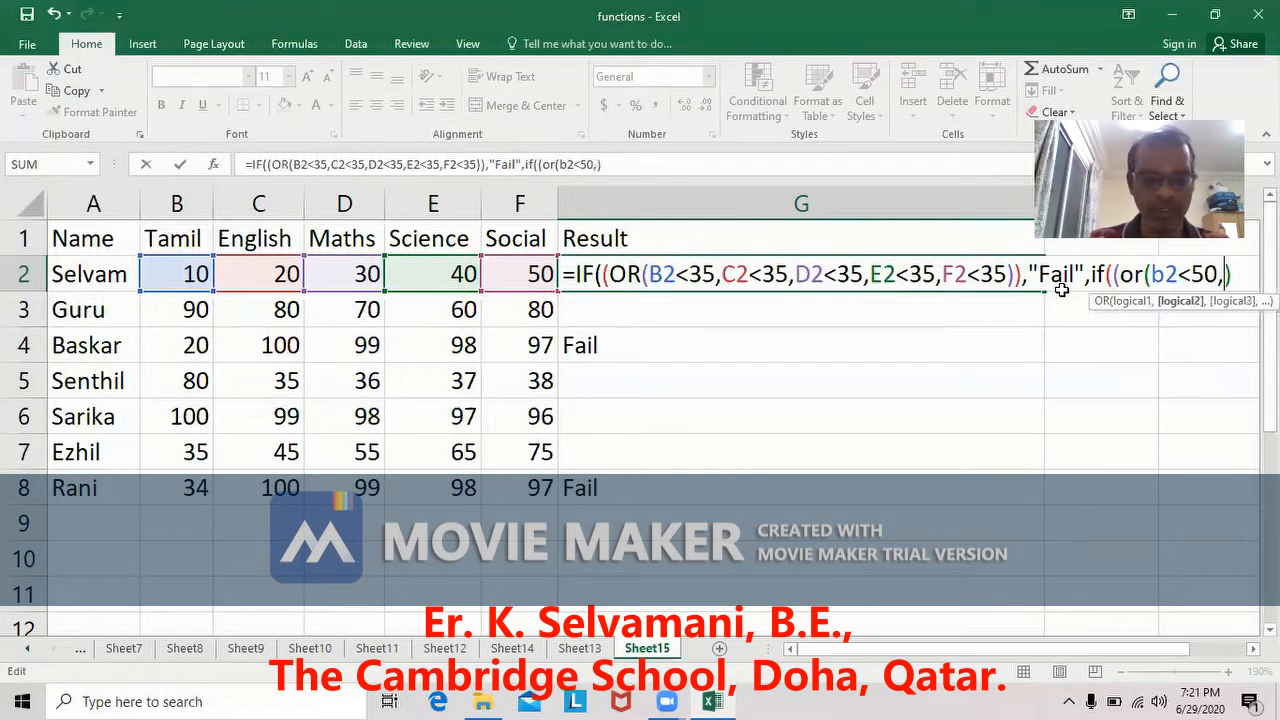
type("0,d2")
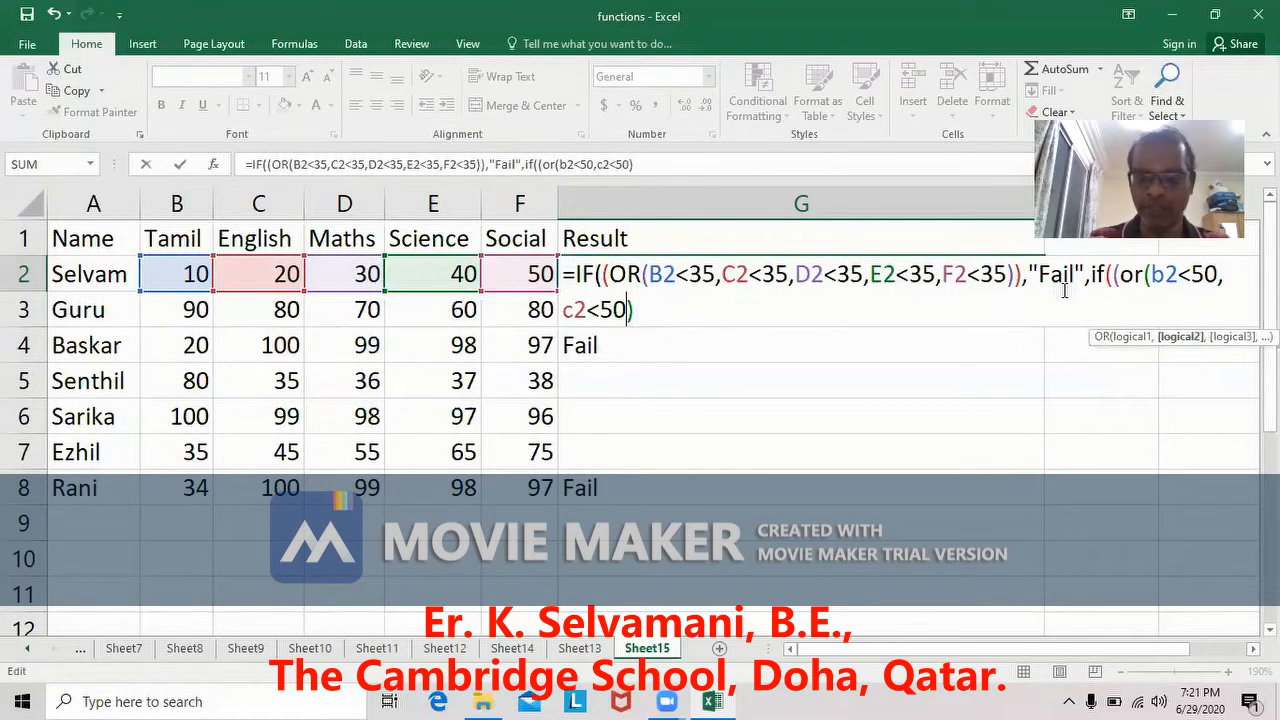
type("<50,e")
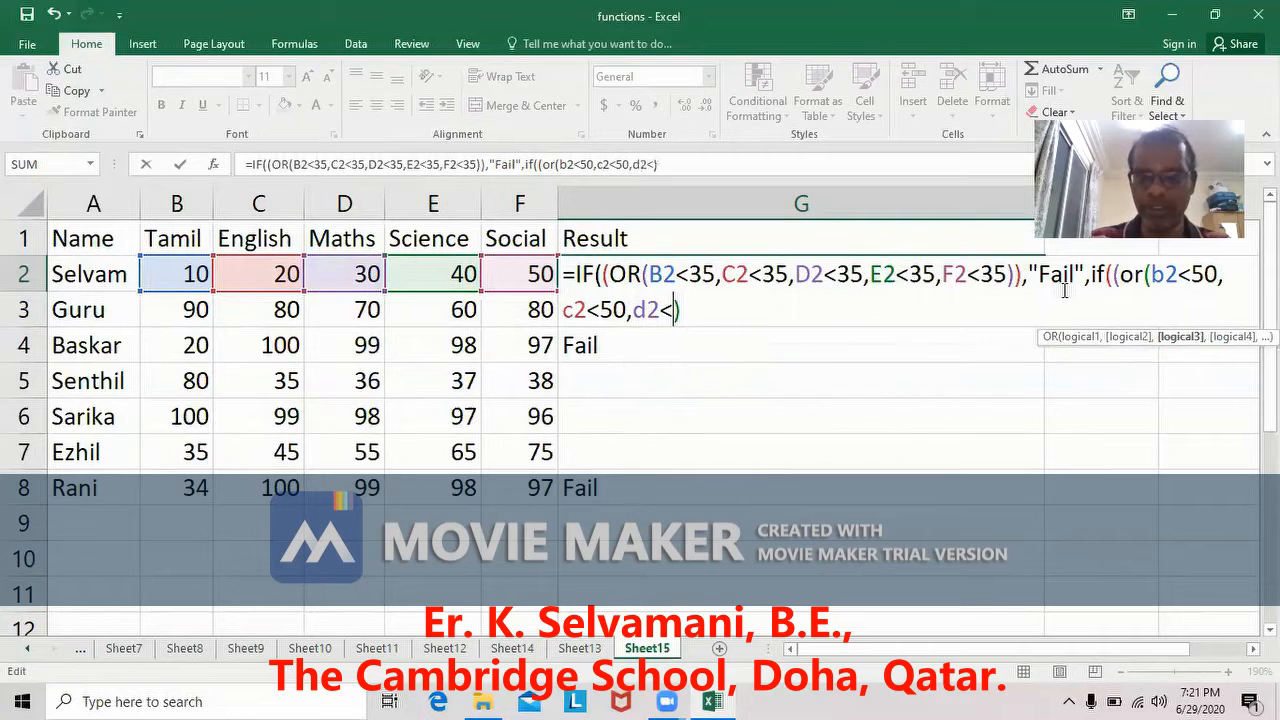
type("2<50,e2")
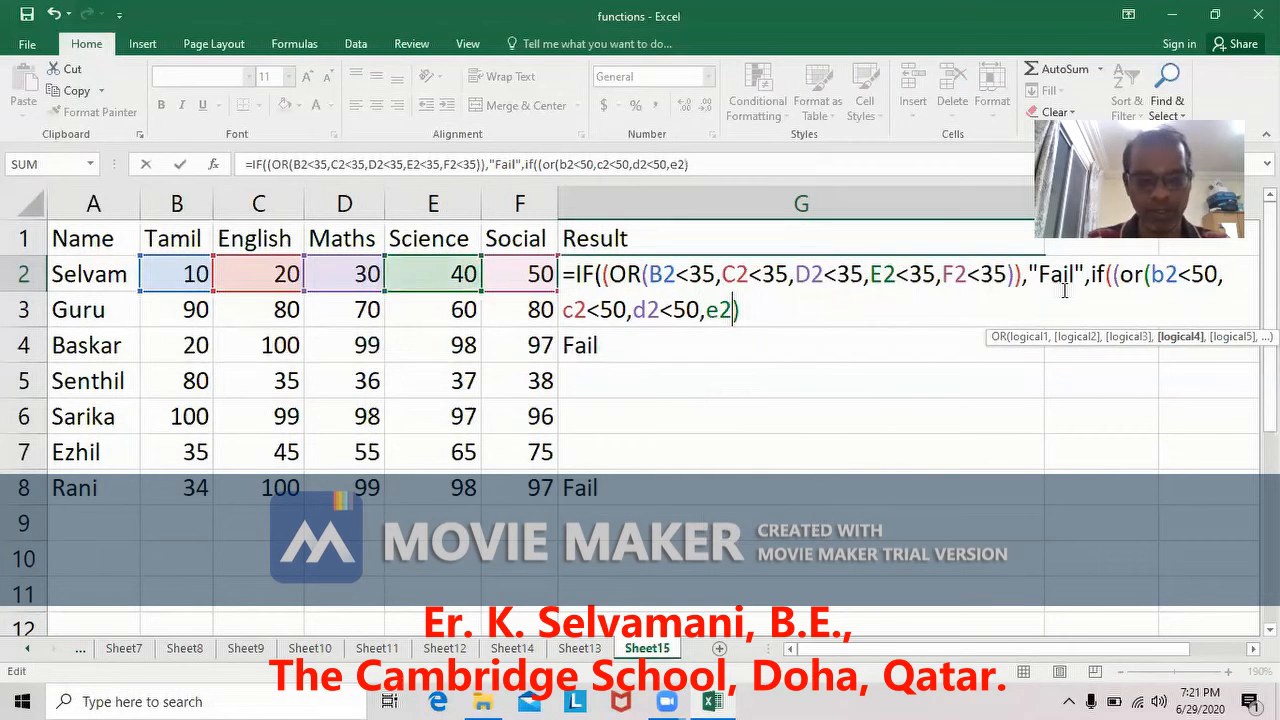
type(",f2<")
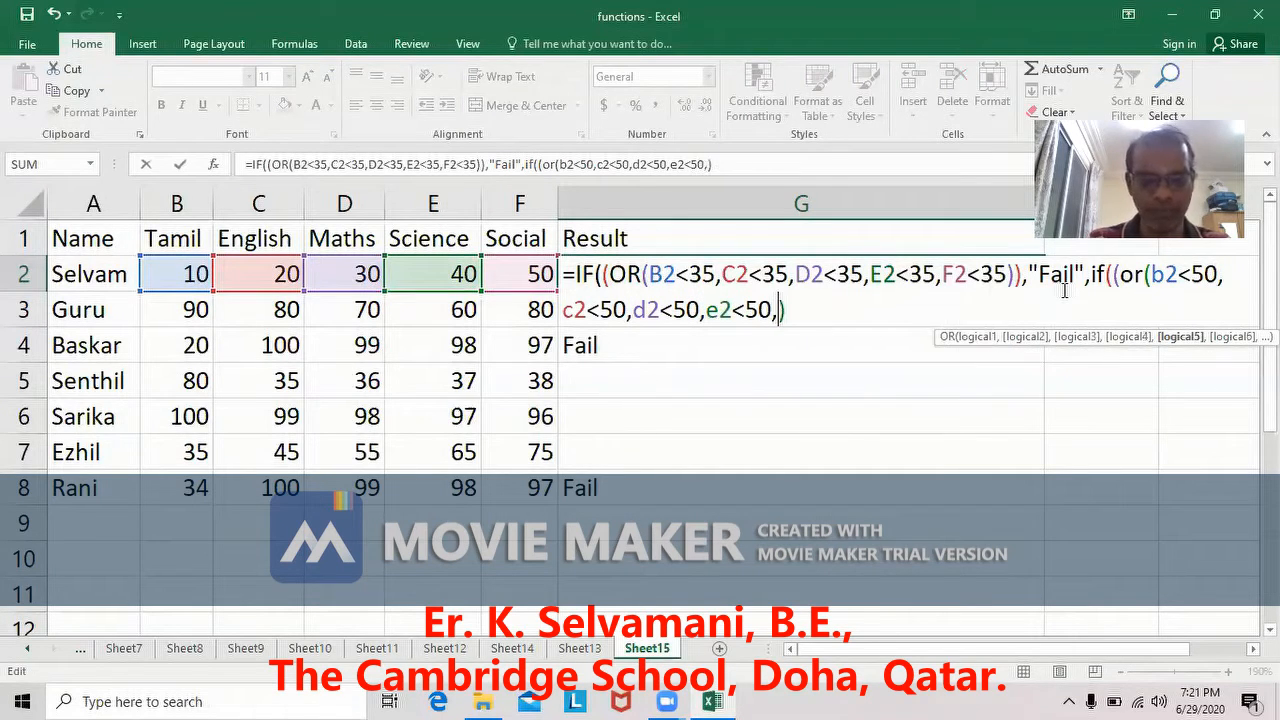
type("50")
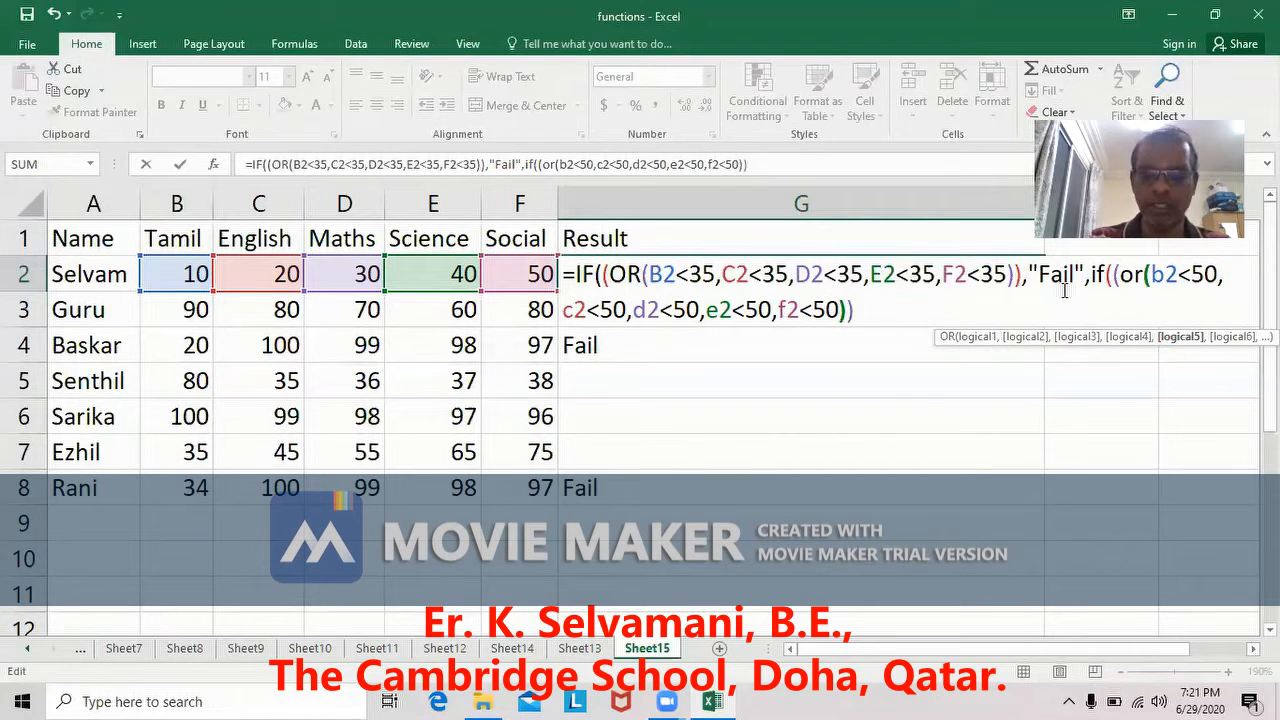
type(")),")
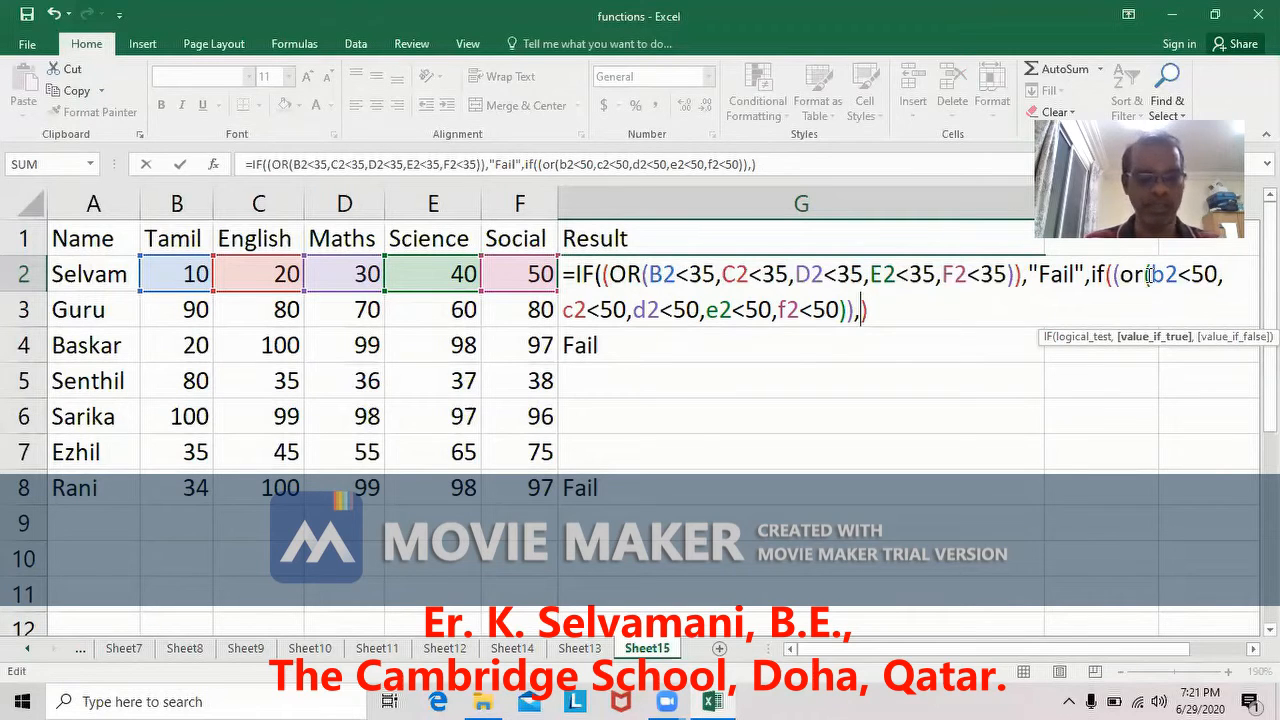
Complete the nested IF in G2 with "Third Class" if true and " " if false, and enter the formula
type("\"T")
type("huird=")
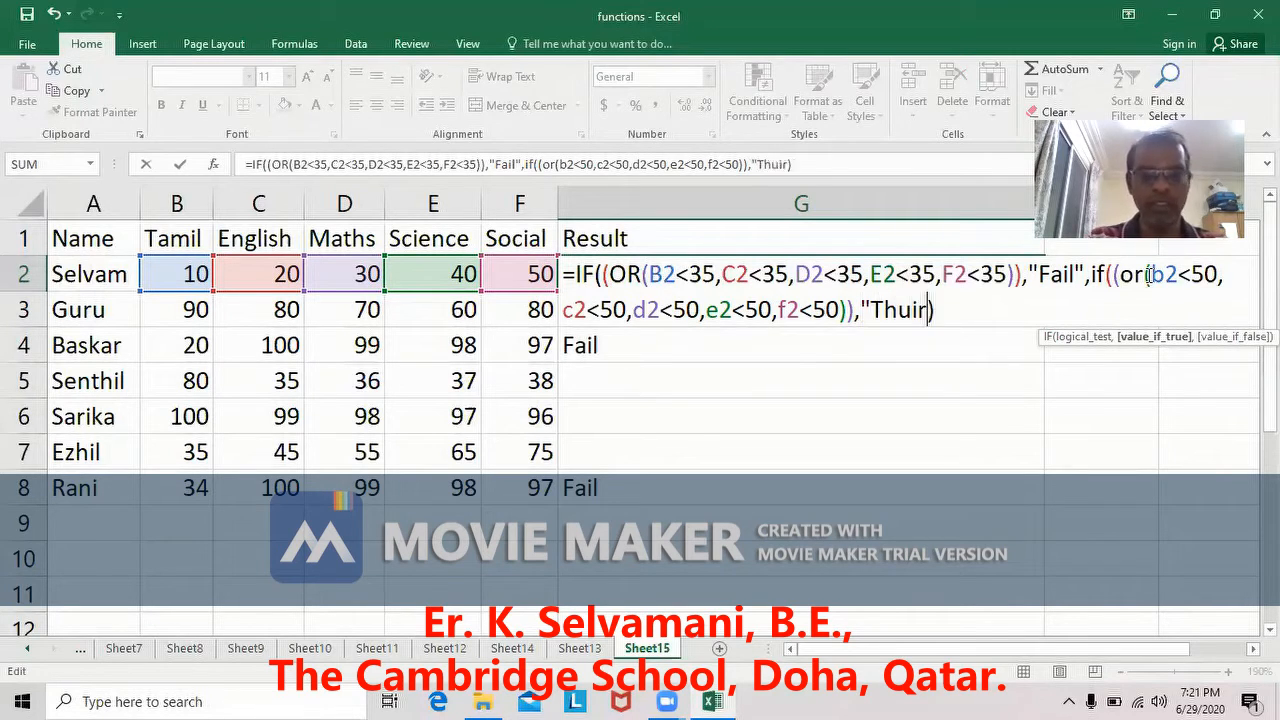
key("BackSpace")
key("BackSpace")
key("BackSpace")
key("BackSpace")
key("BackSpace")
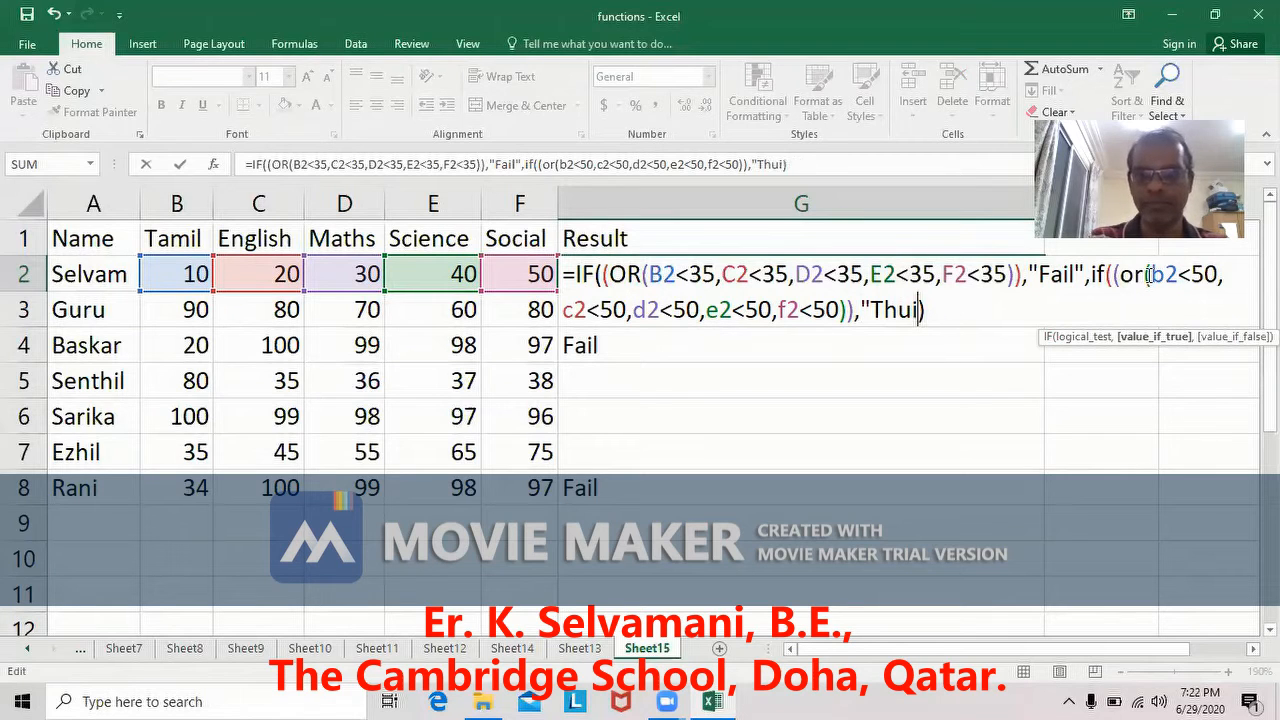
type("ird Class")
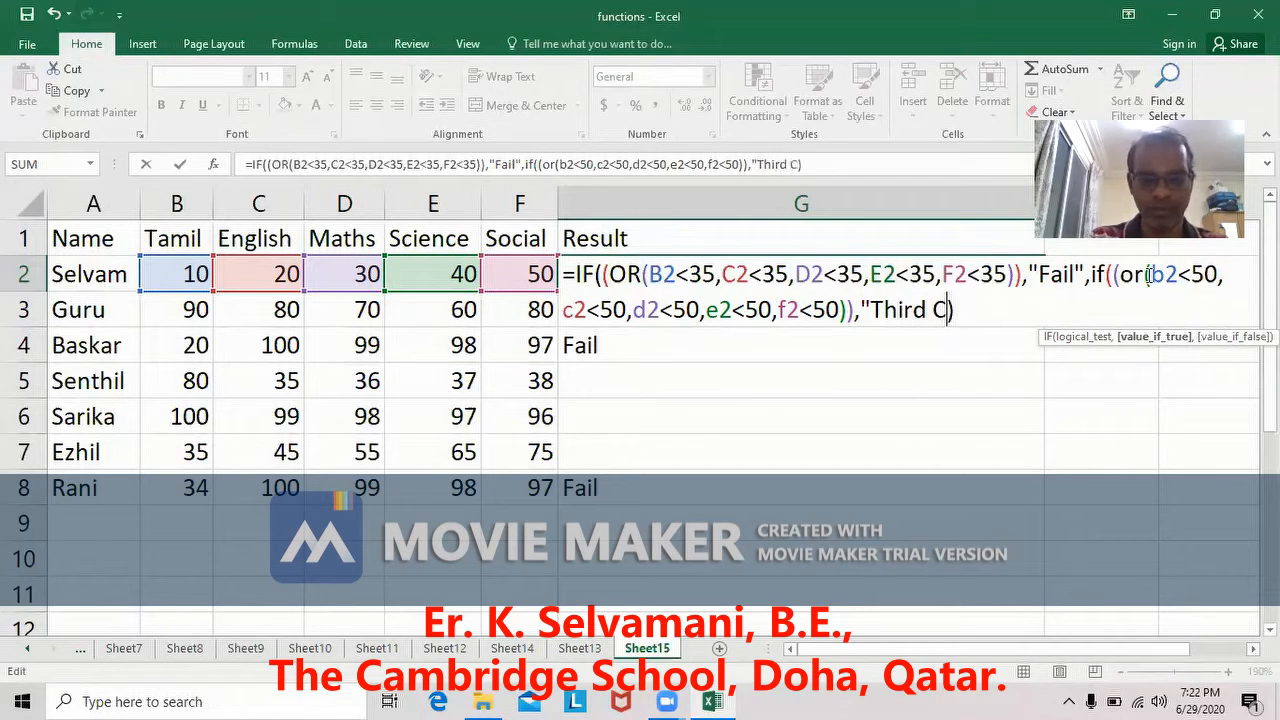
type("\",")
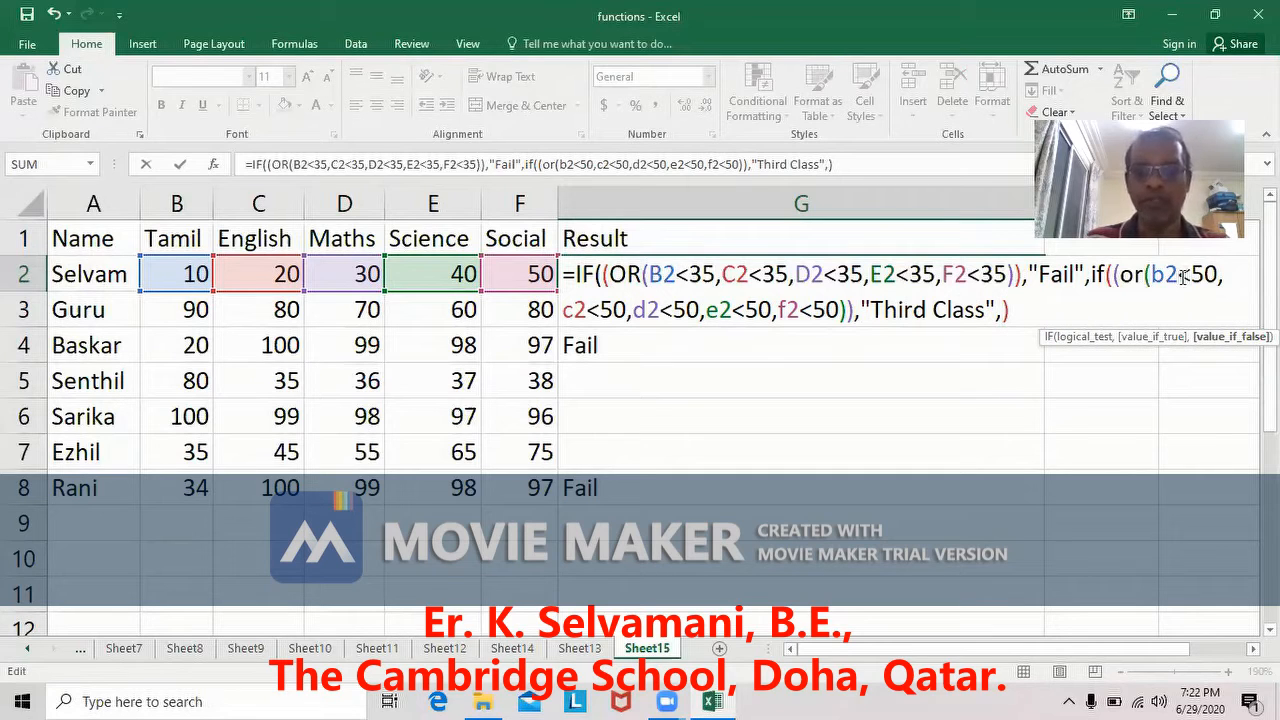
type("\" \"")
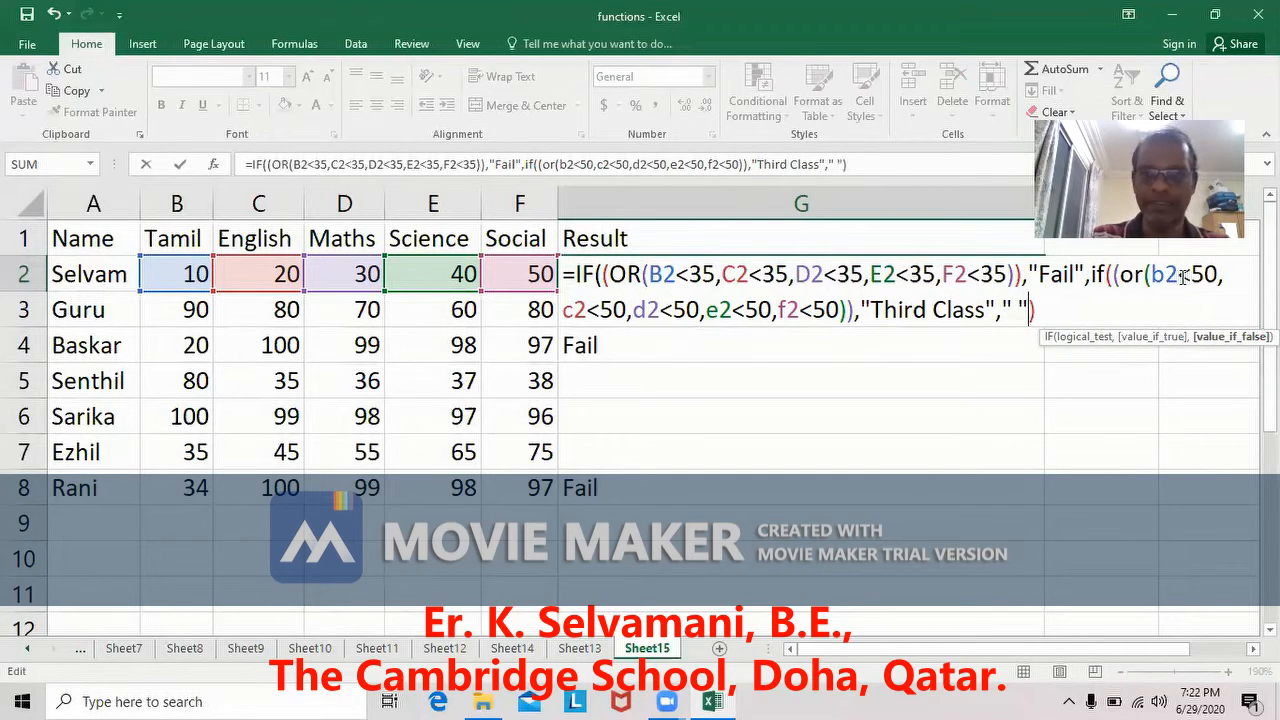
type("))")
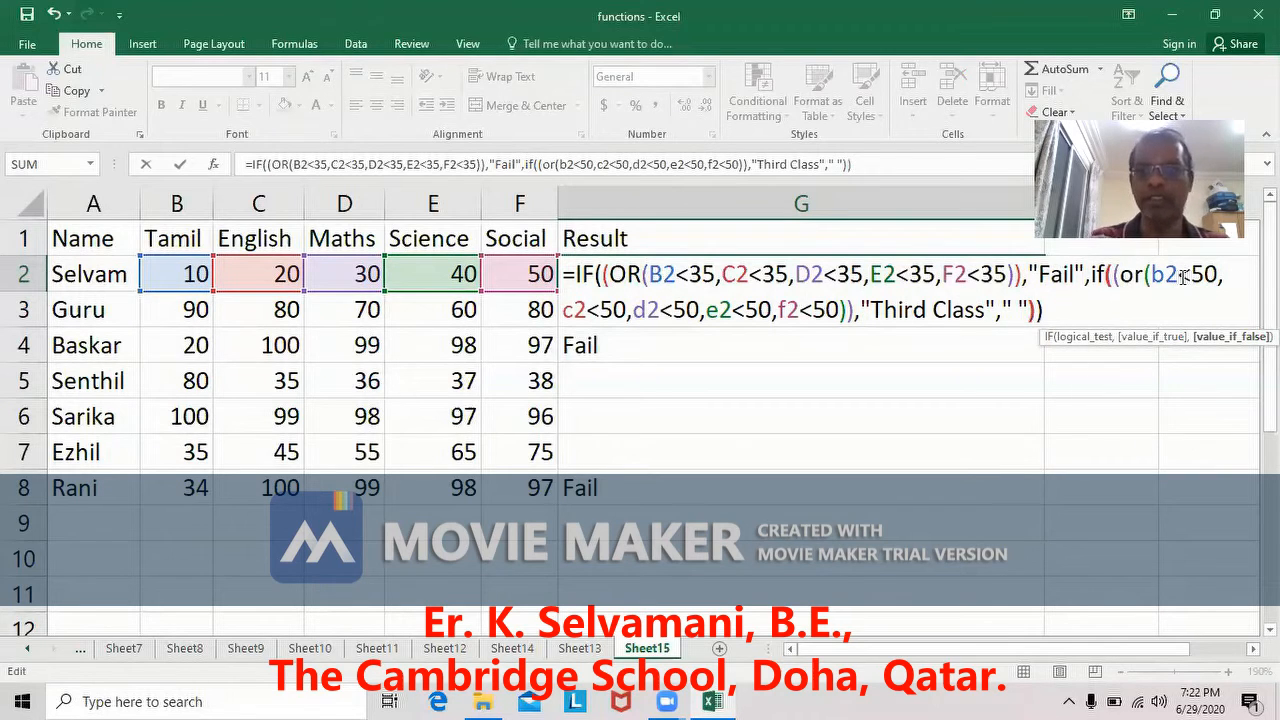
key("Return")
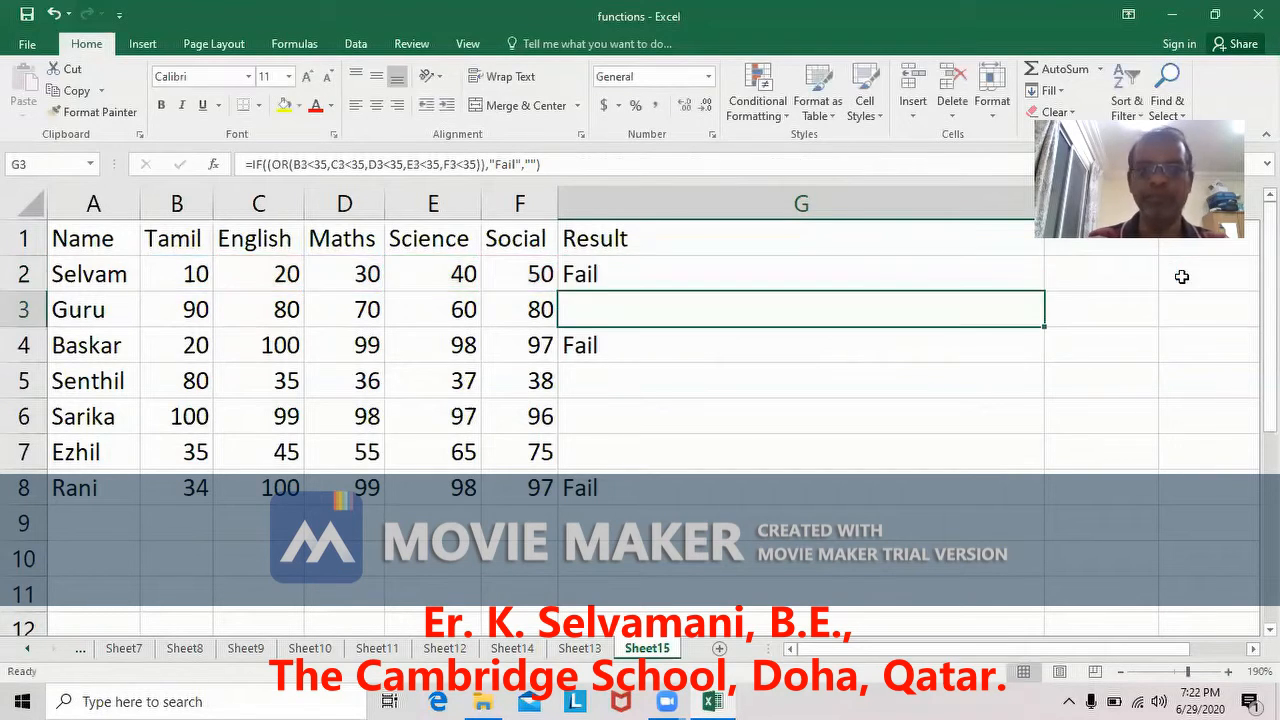
Fill the nested IF formula from G2 down to G8 and inspect the formulas in G5 and G6
left_click(634, 275)
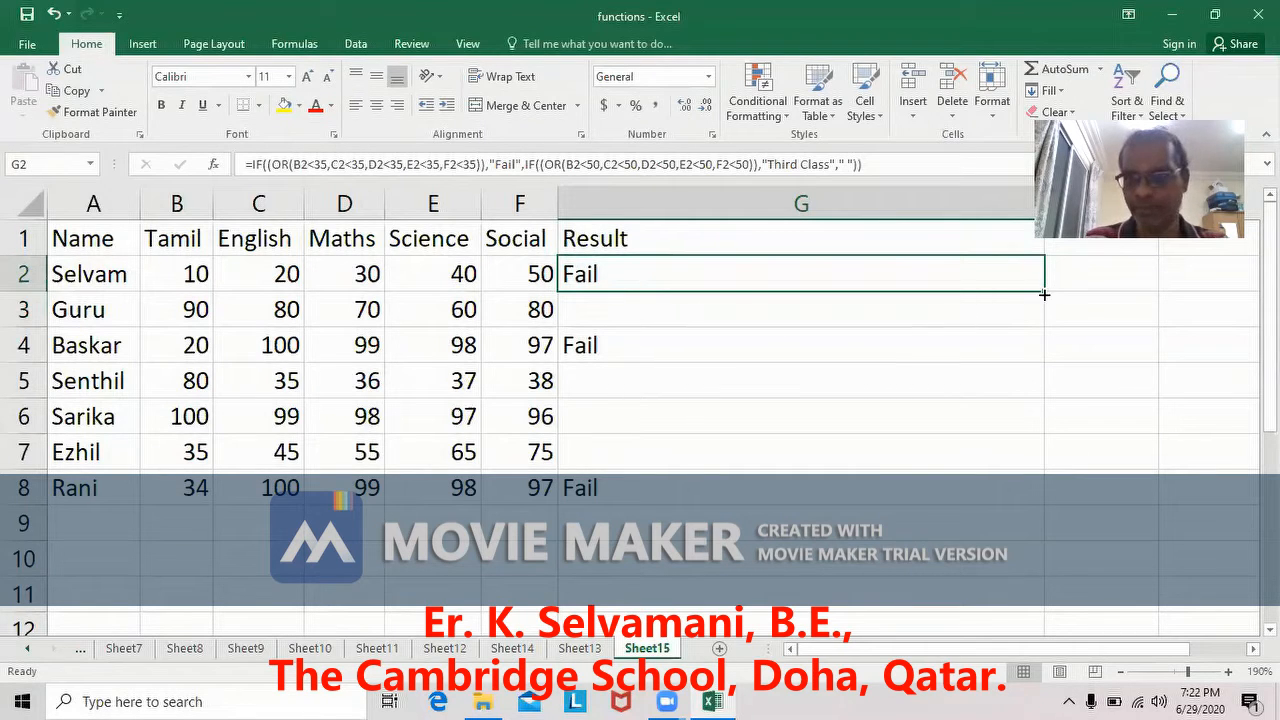
left_click_drag(1044, 294, 1046, 498)
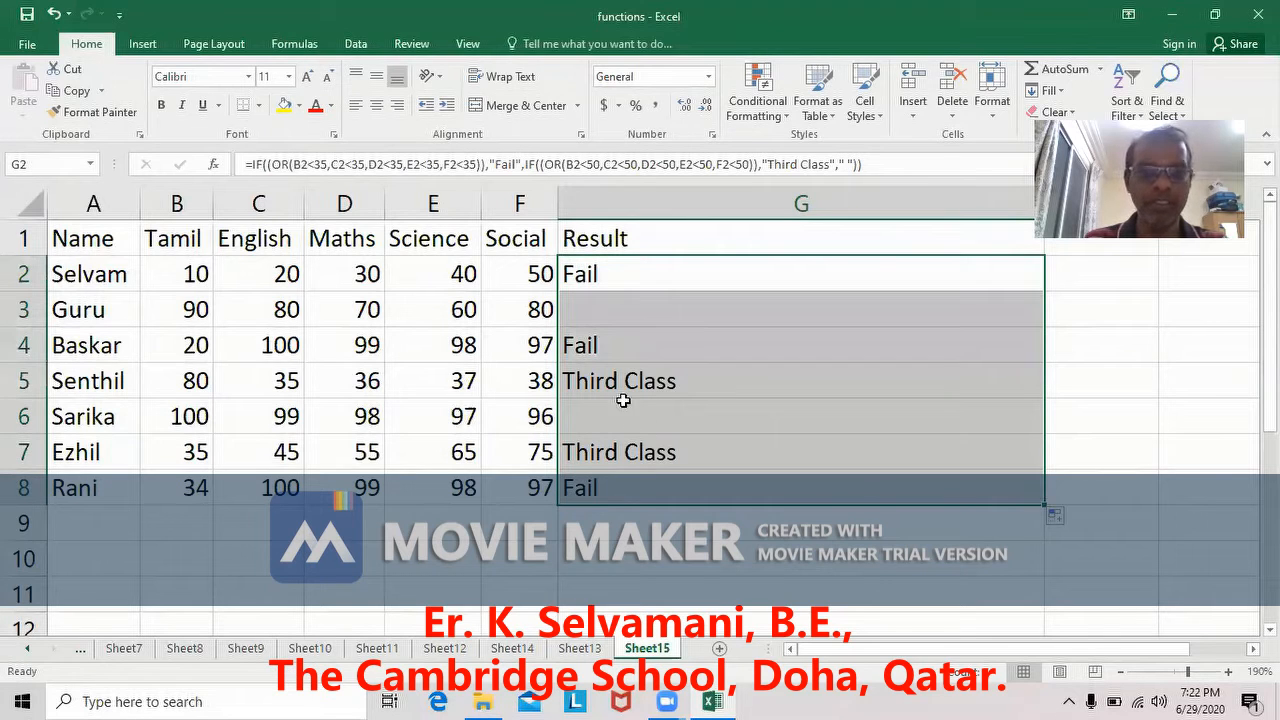
left_click(622, 385)
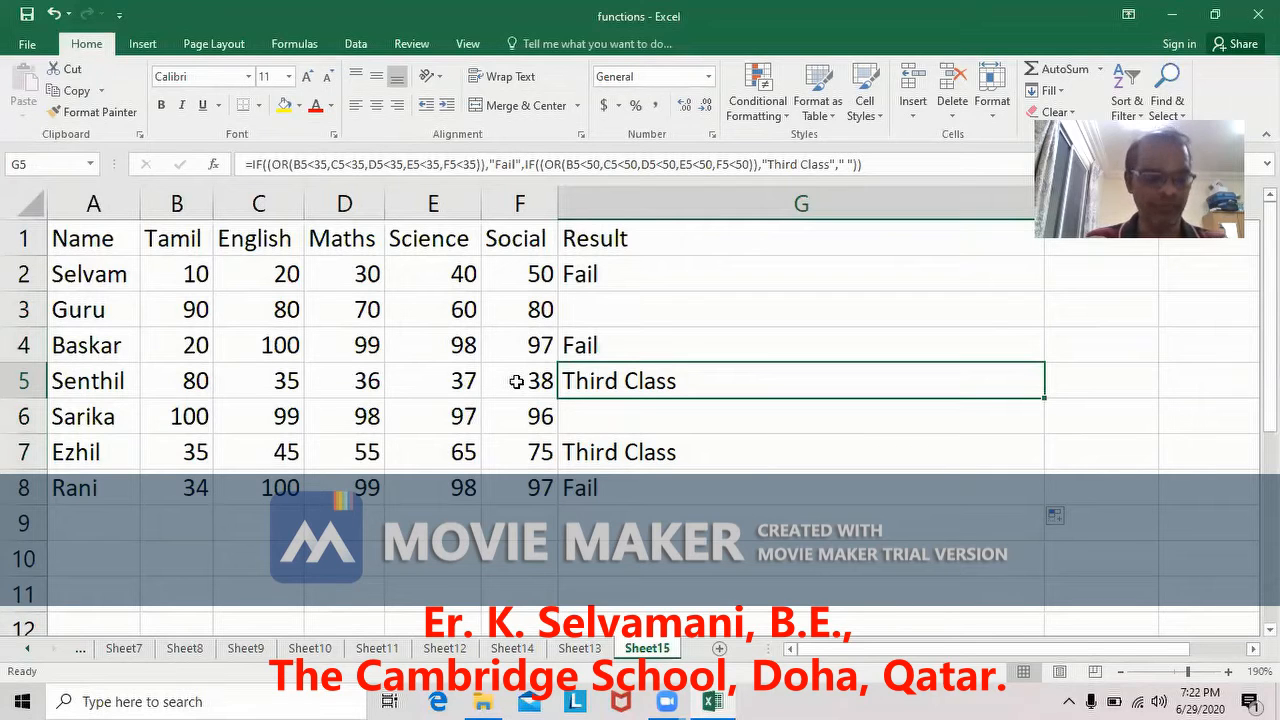
key("F2")
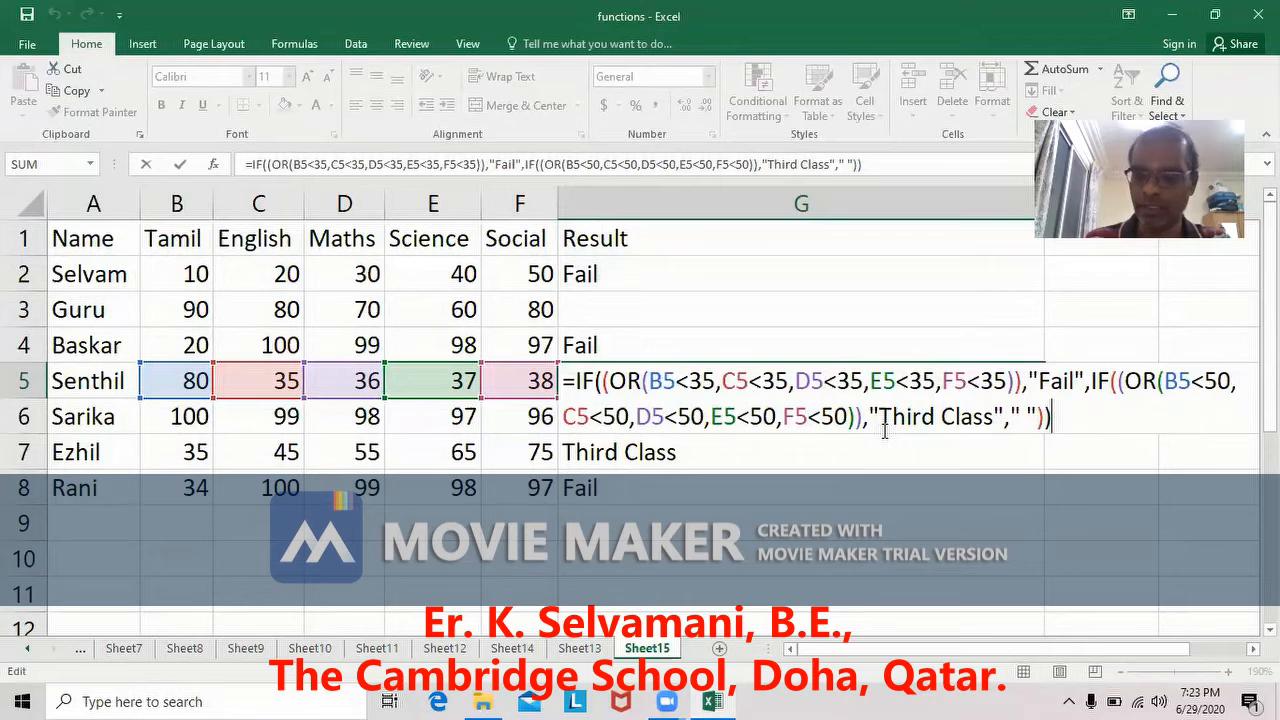
key("Return")
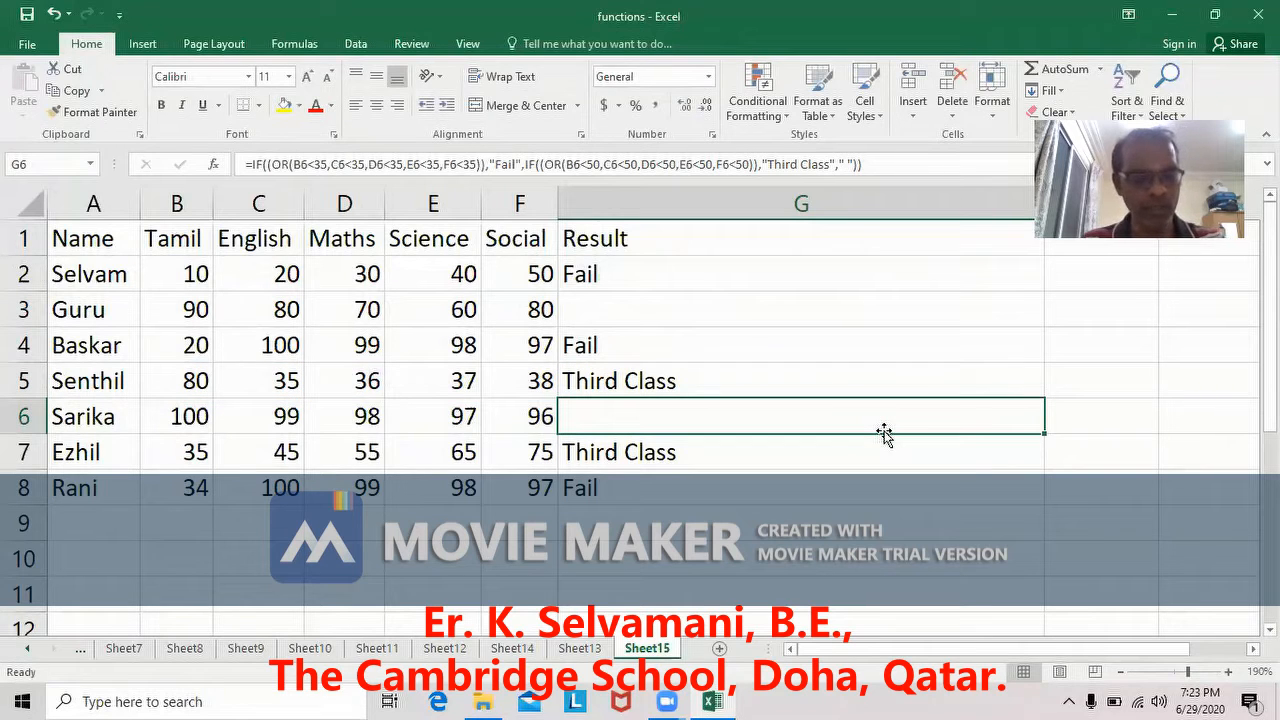
double_click(884, 432)
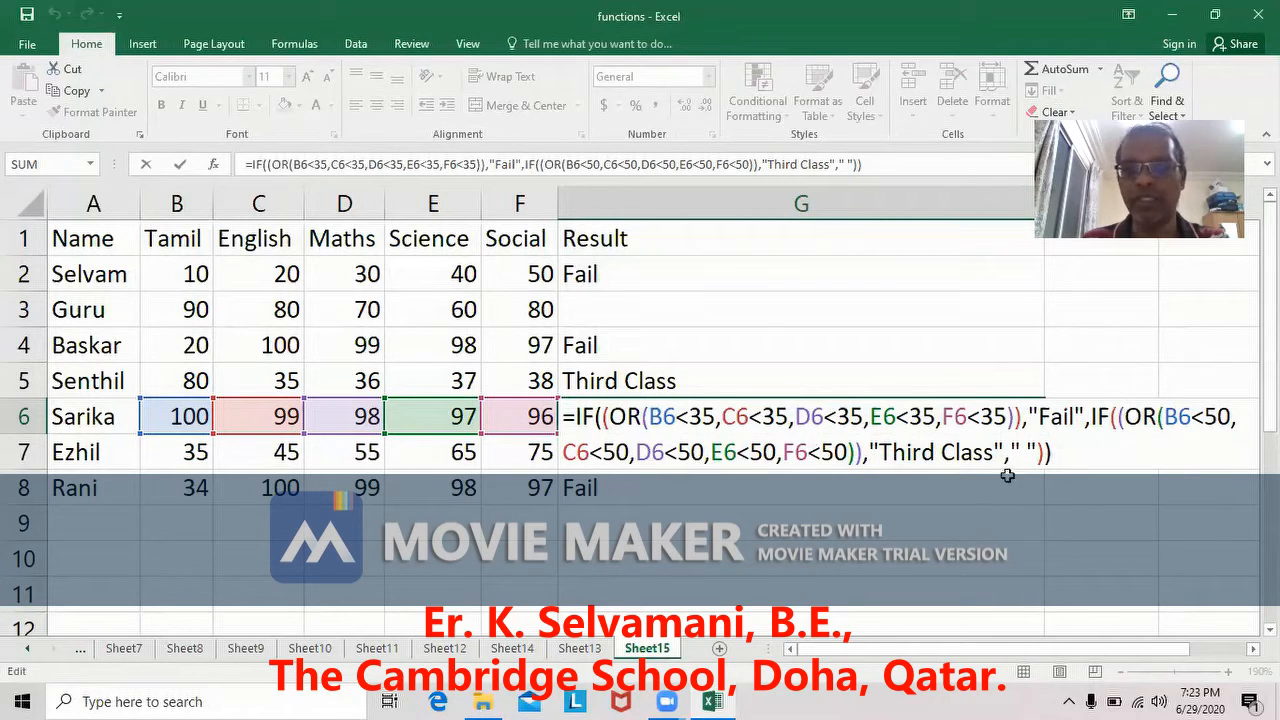
key("Return")
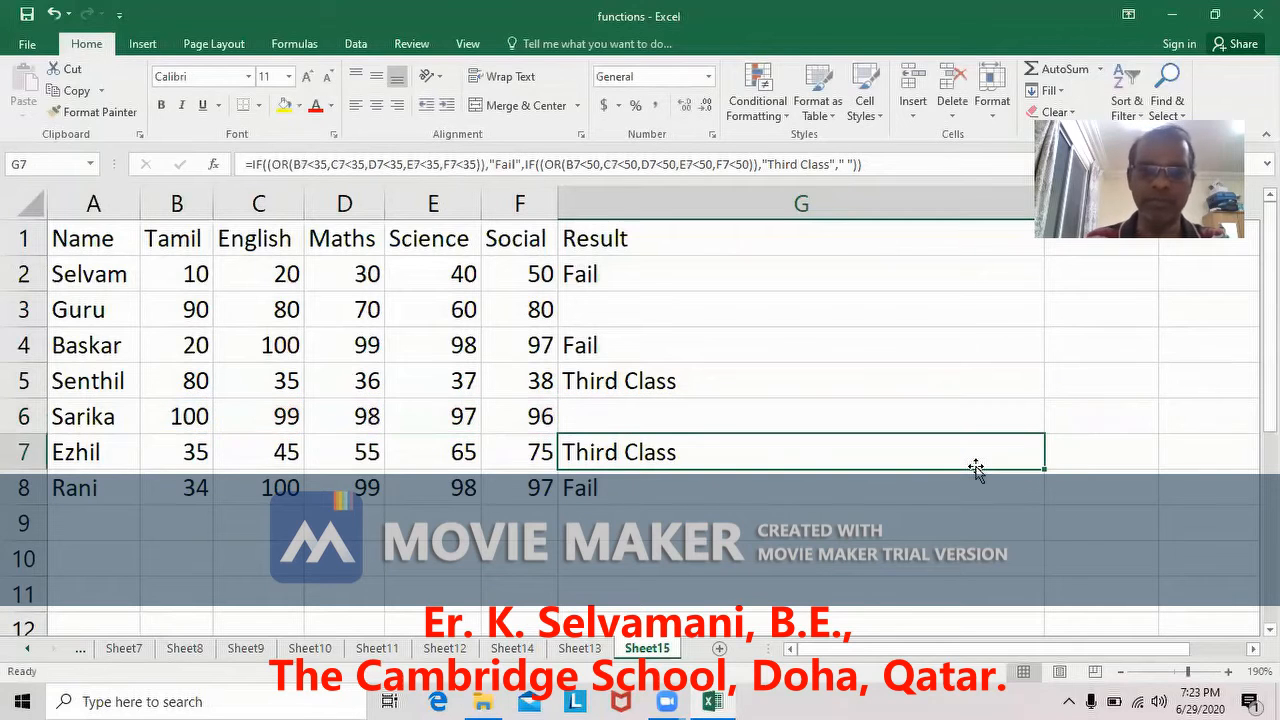
In the G2 formula, replace the last " " false value with the start of a third IF containing an OR test
left_click(594, 274)
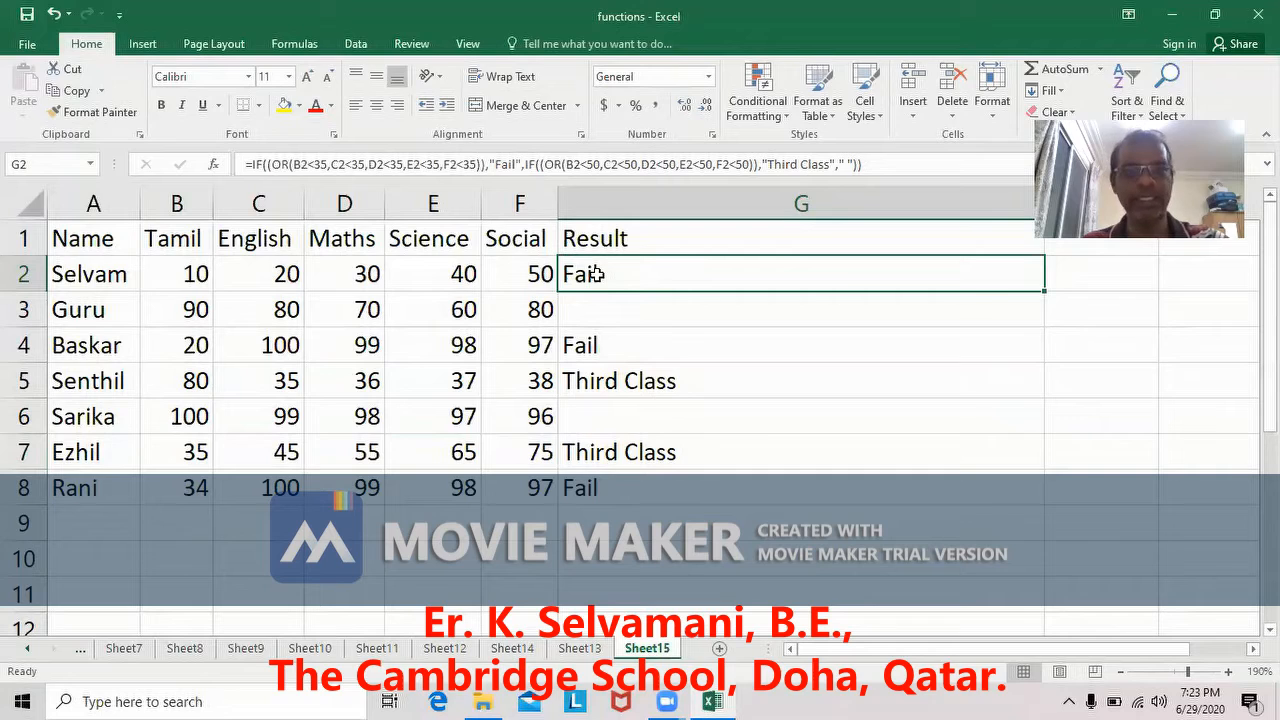
key("F2")
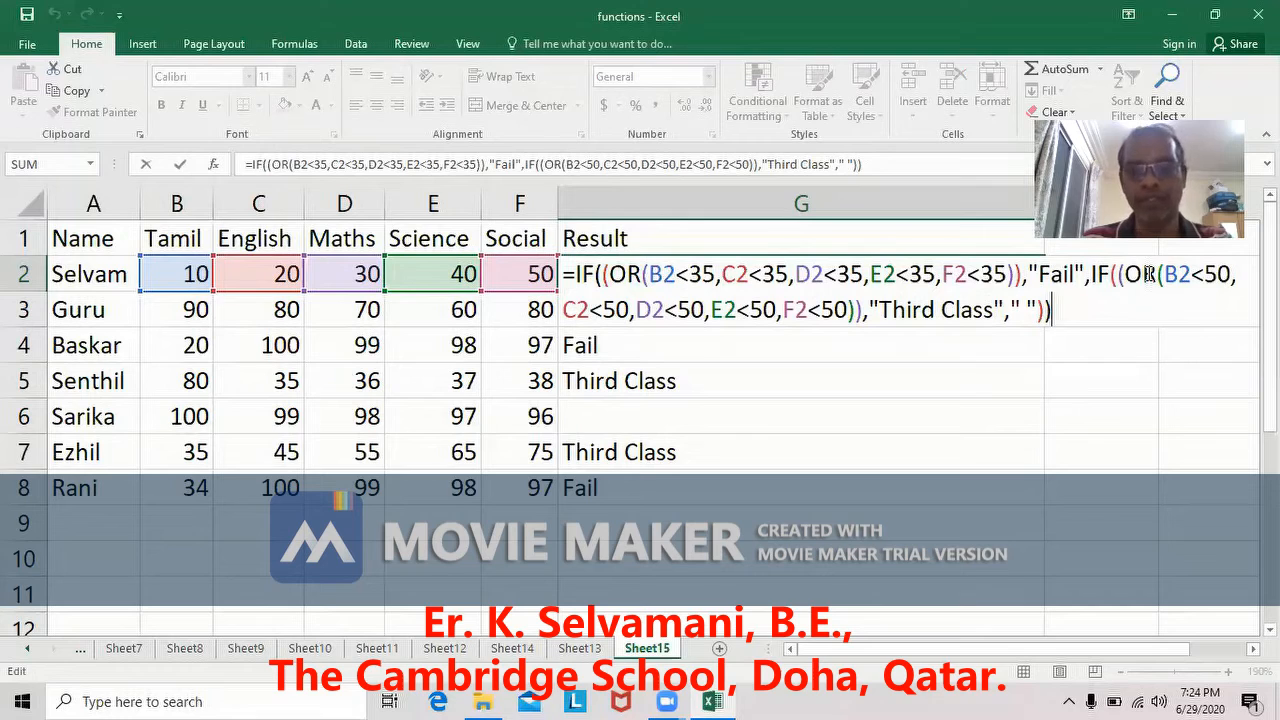
left_click(1038, 313)
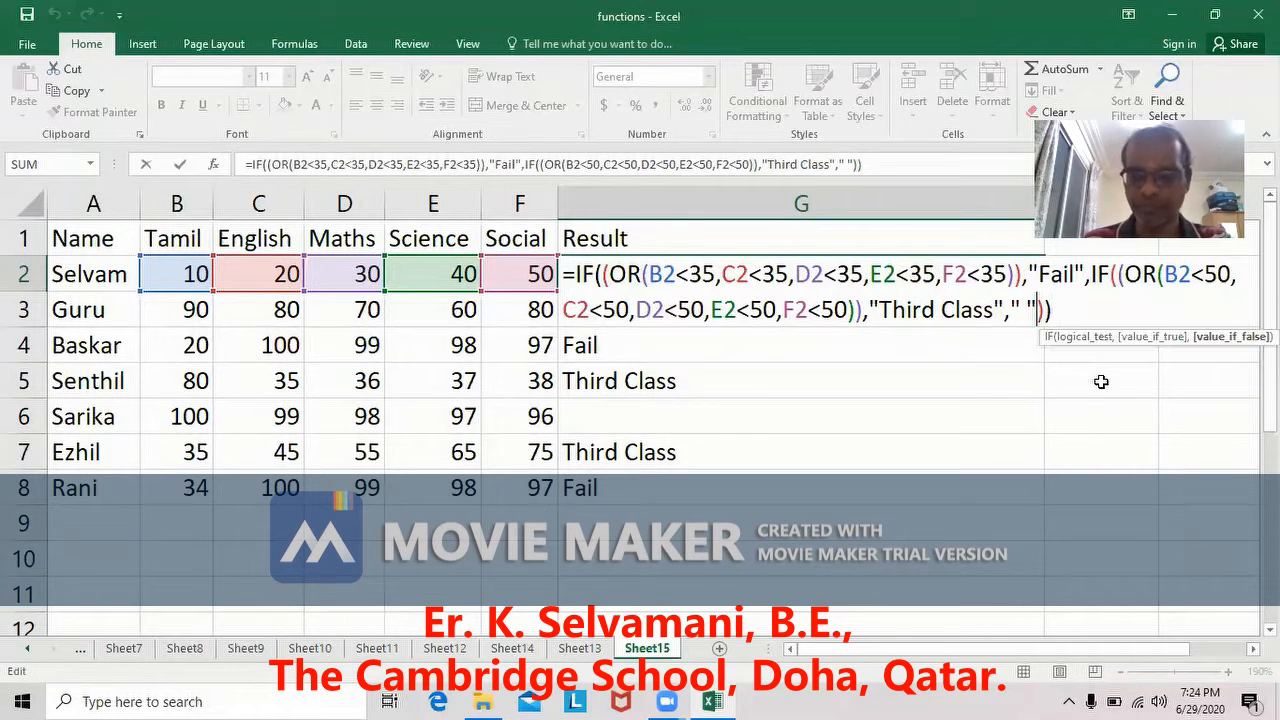
key("BackSpace")
key("BackSpace")
key("BackSpace")
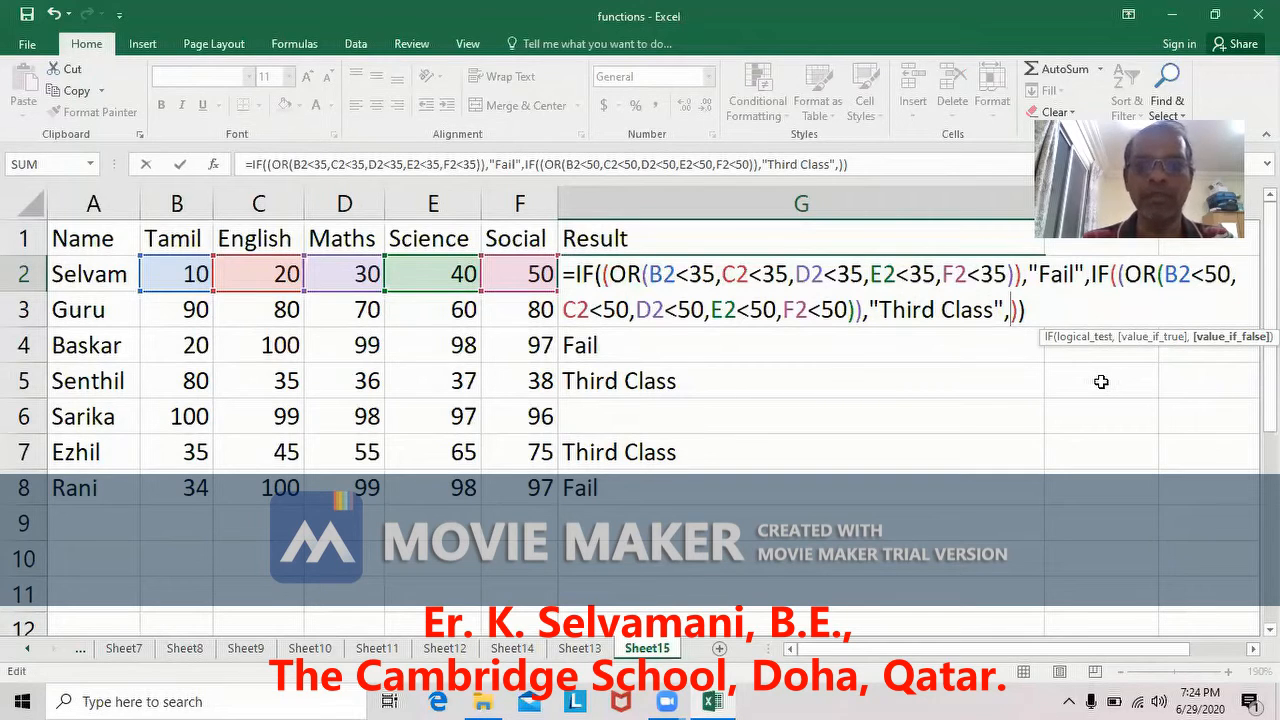
type("i")
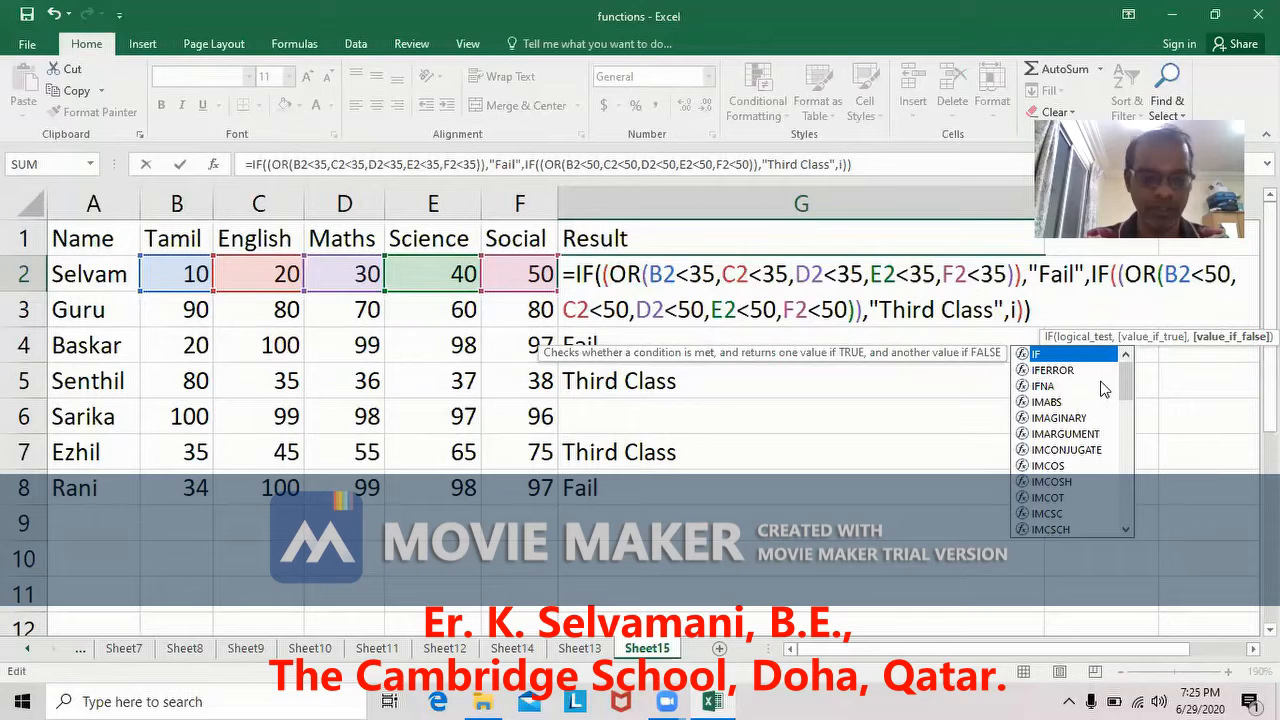
type("f((")
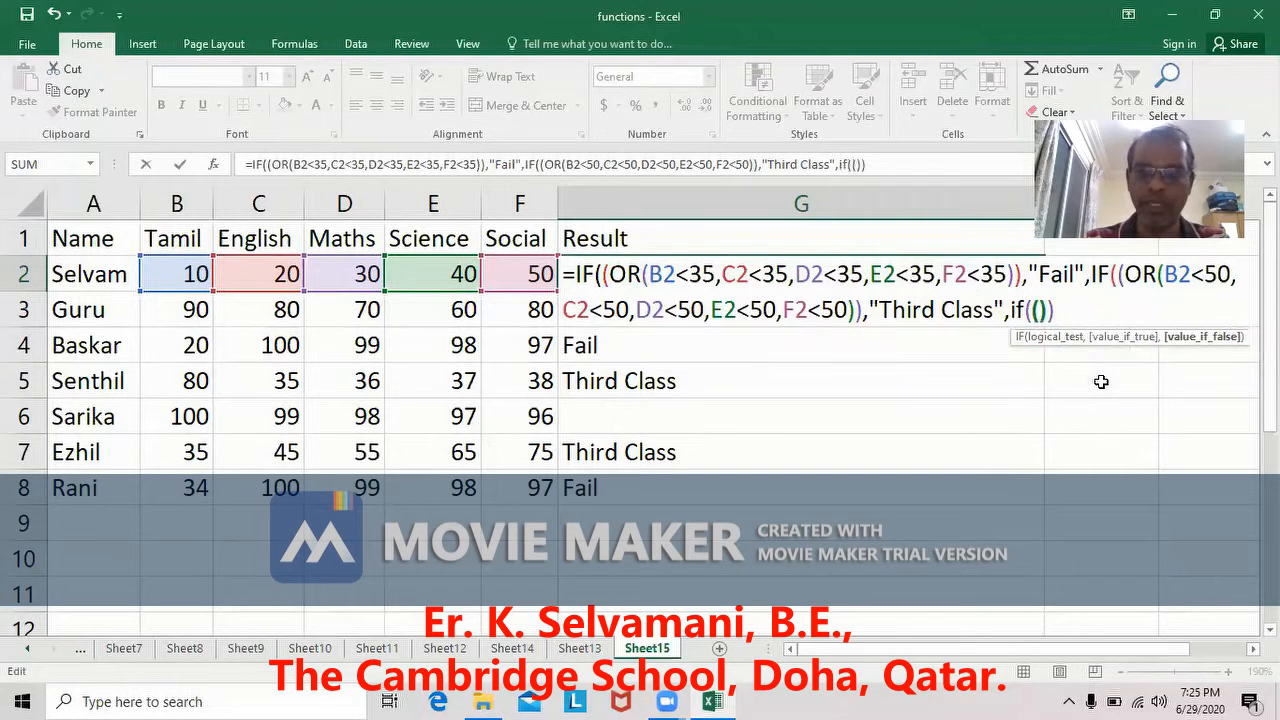
type("or(")
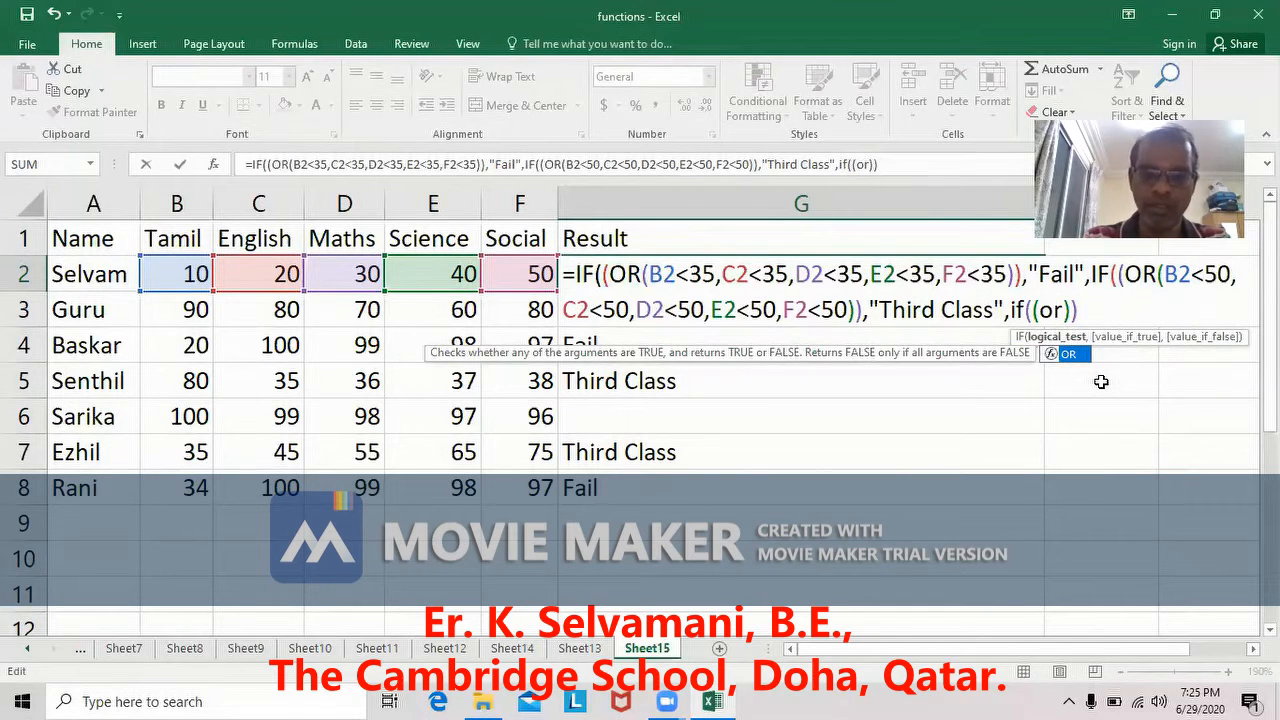
Give the third OR test in G2 the conditions B2<60, C2<60, D2<60, E2<60 and F2<60, and close the test
type("b2<")
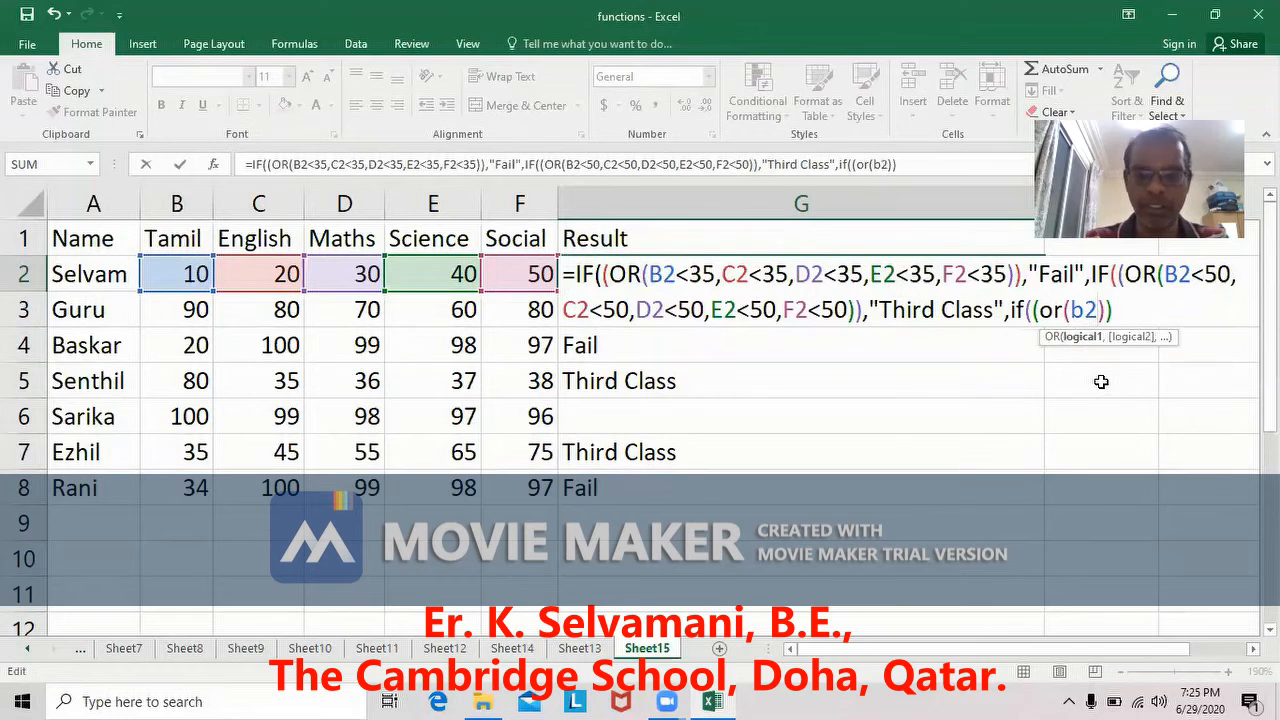
type("60,c")
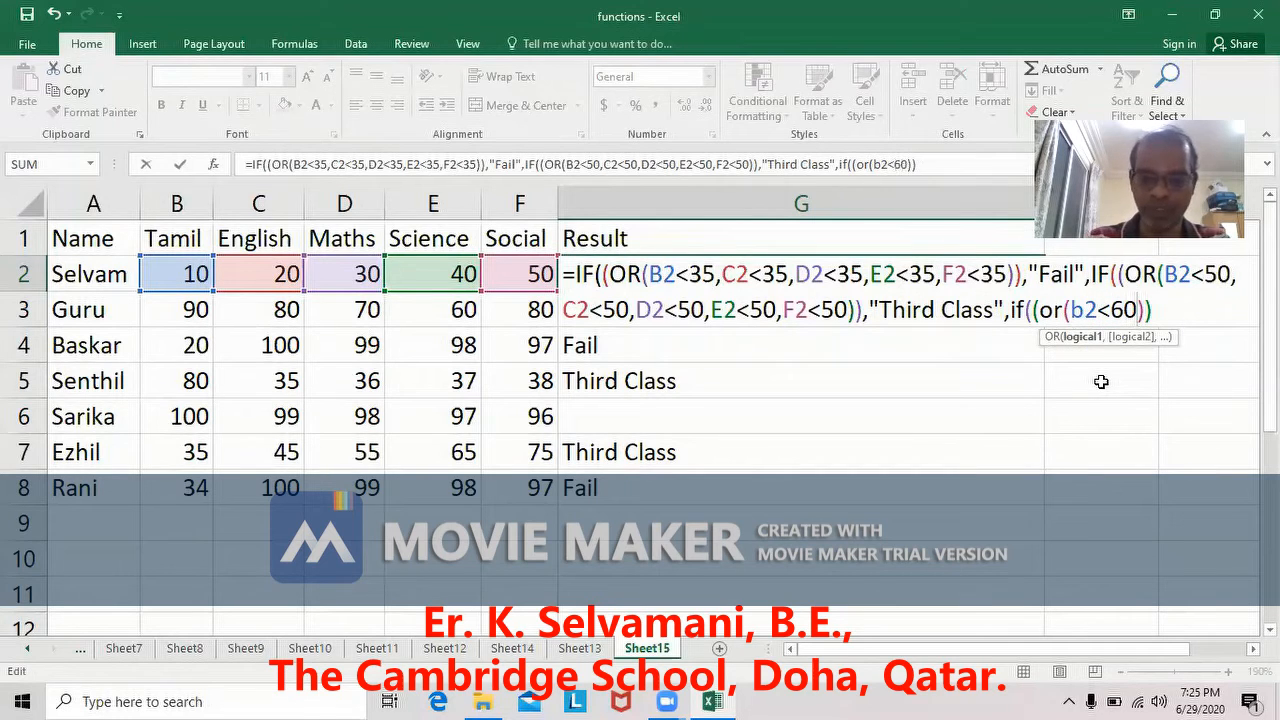
type("2<60")
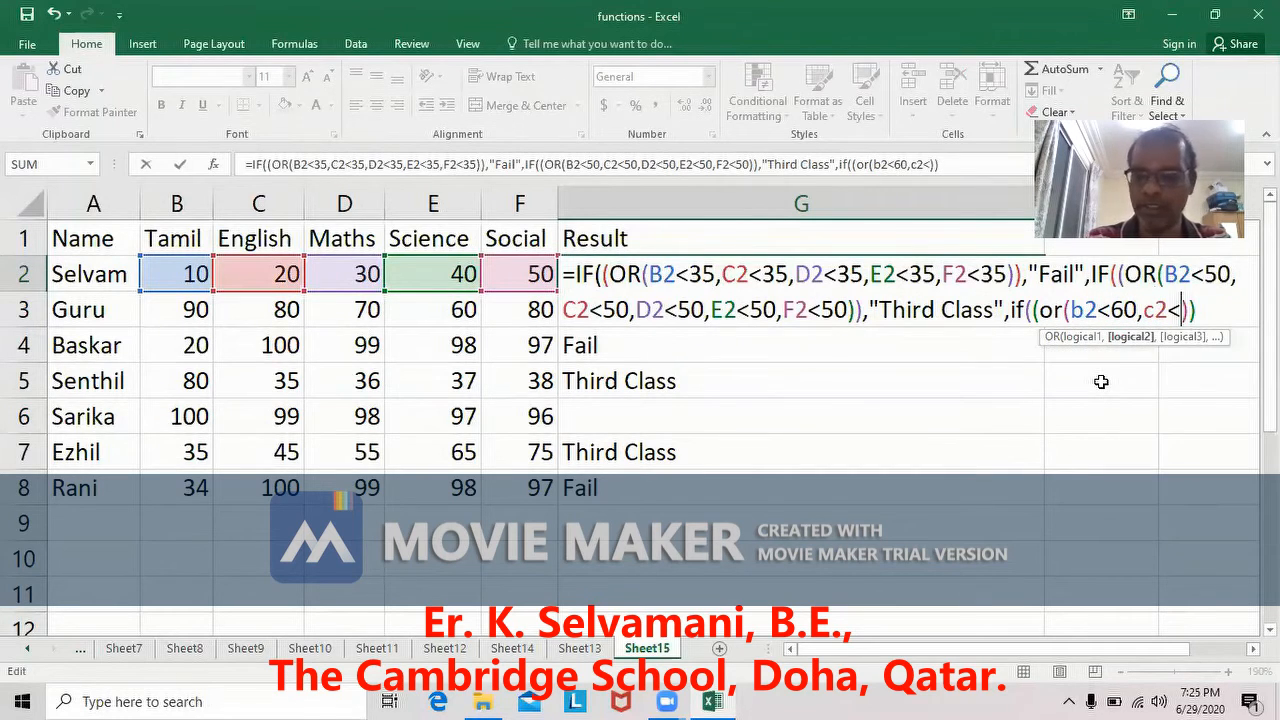
type(",d2<60")
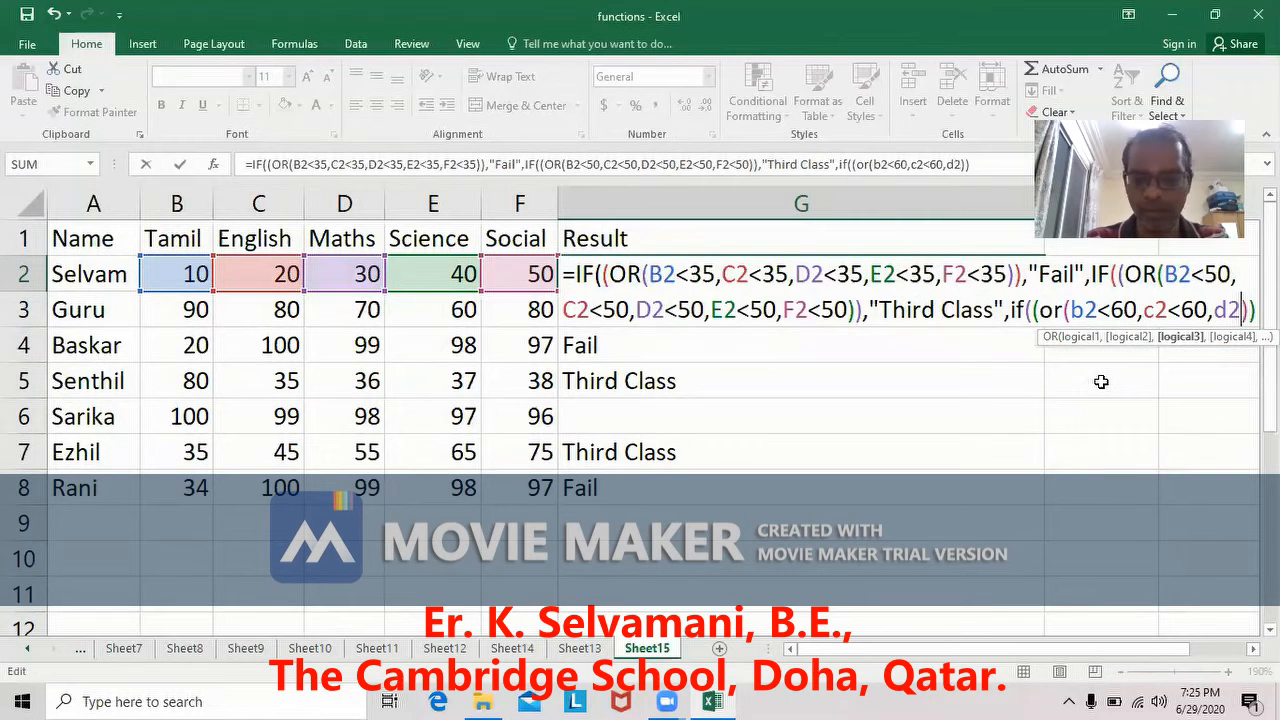
type(",")
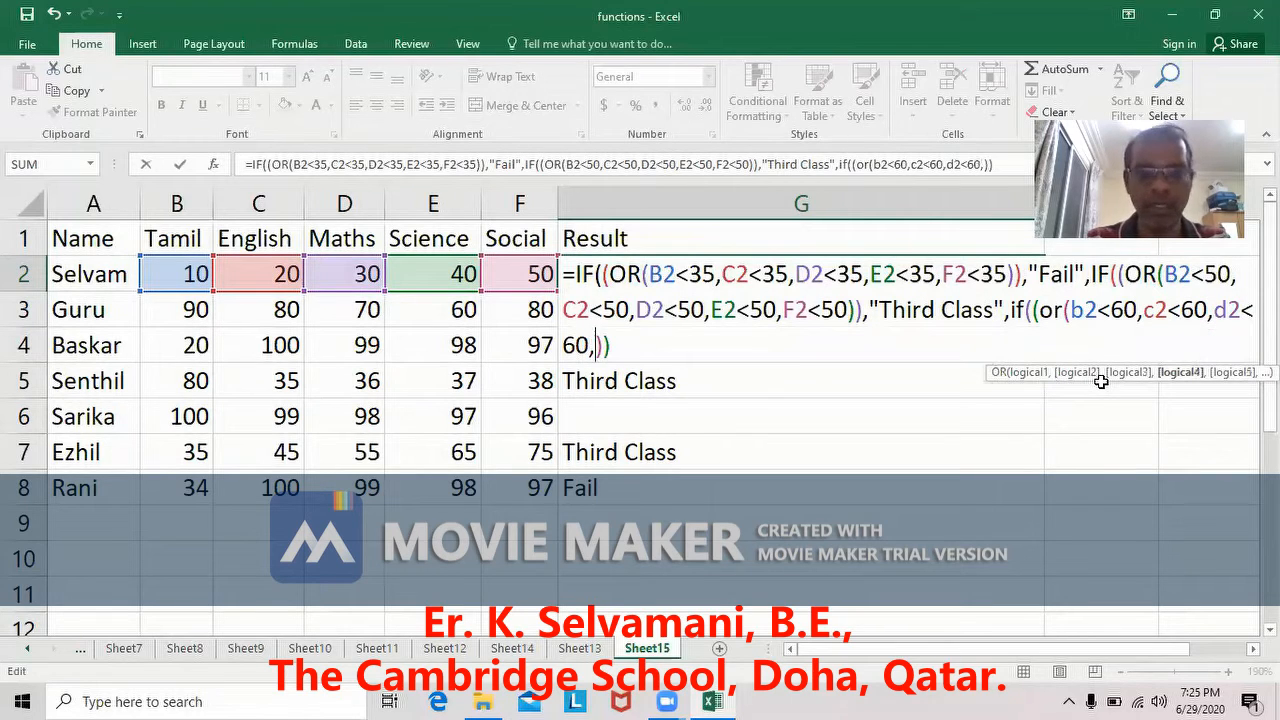
type("e2<60")
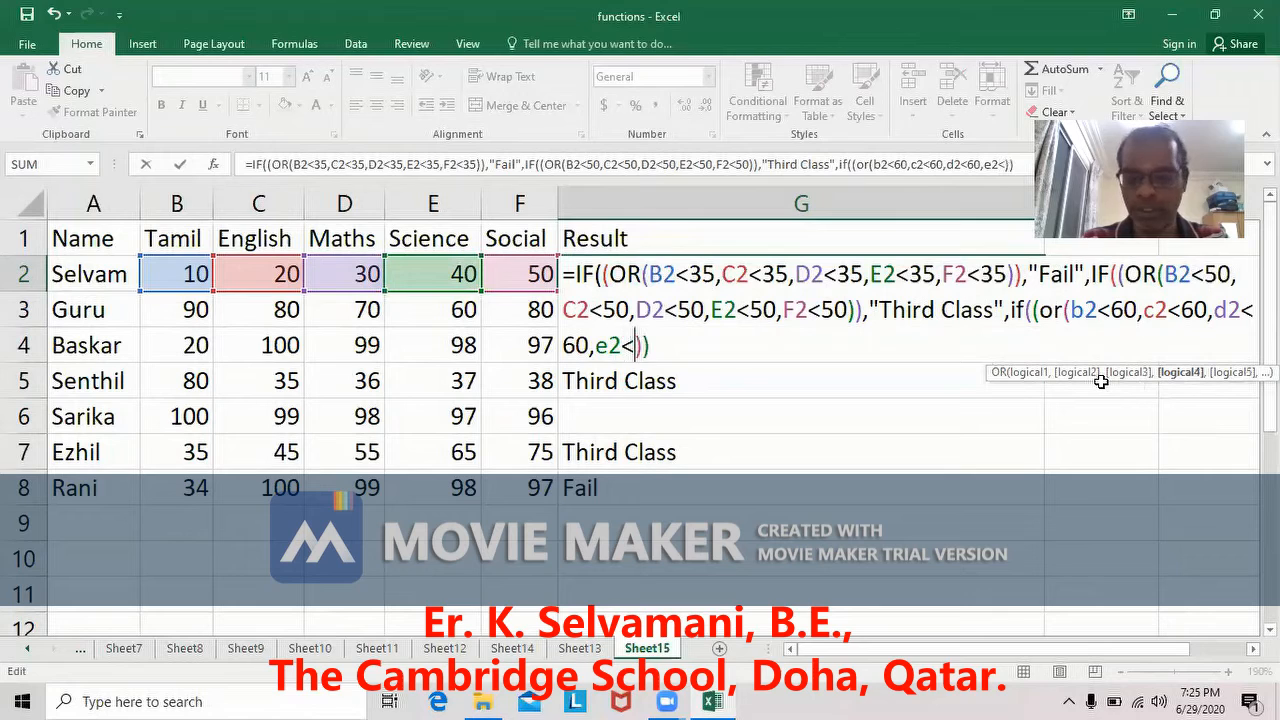
type(",f2<")
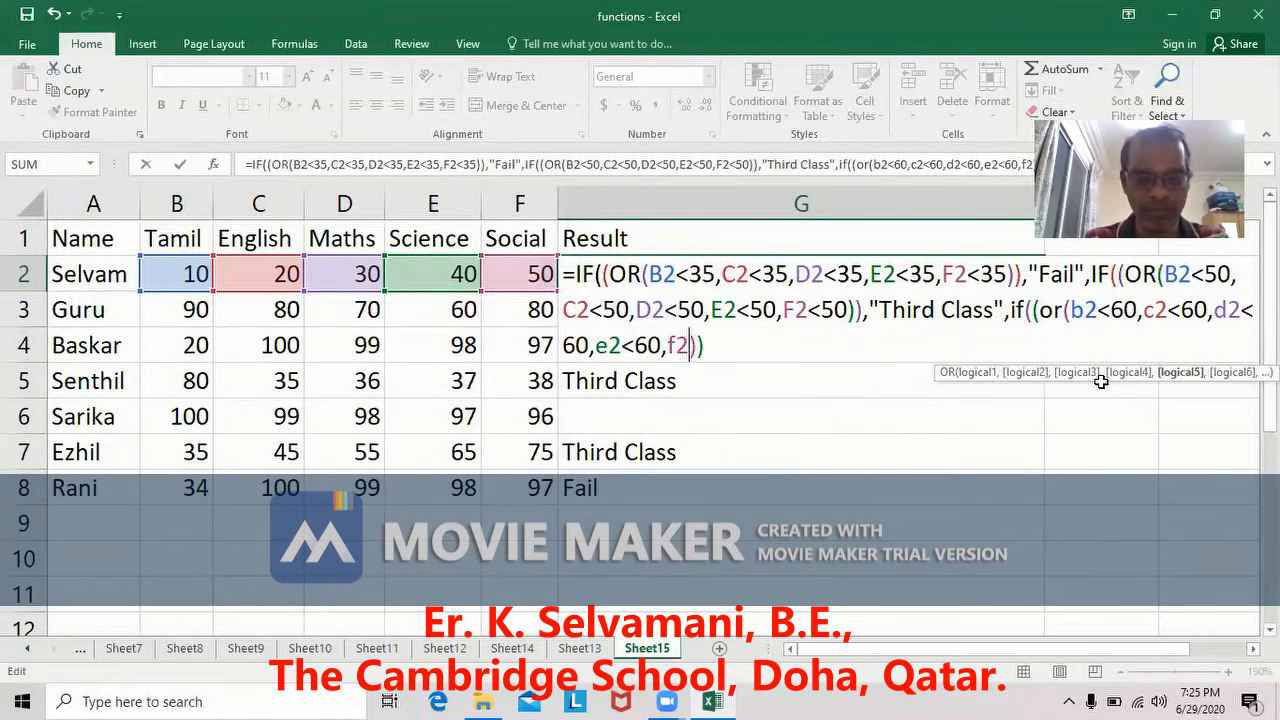
type("60")
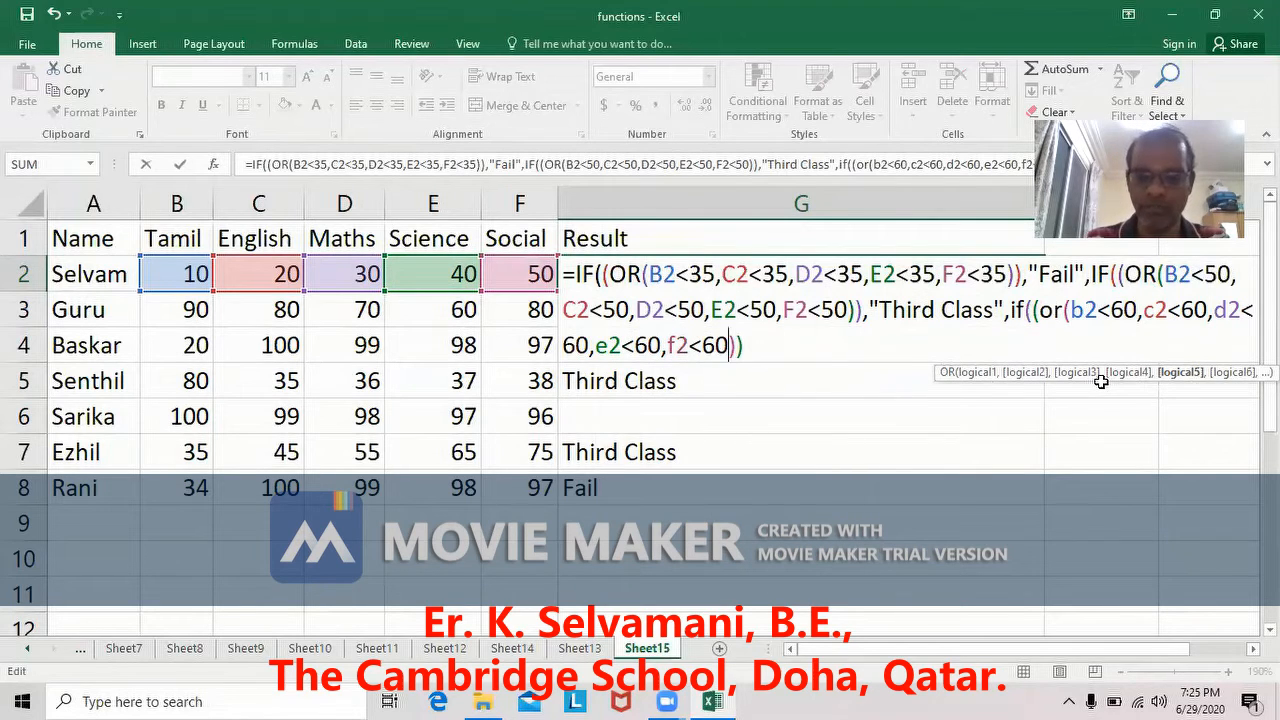
type(")")
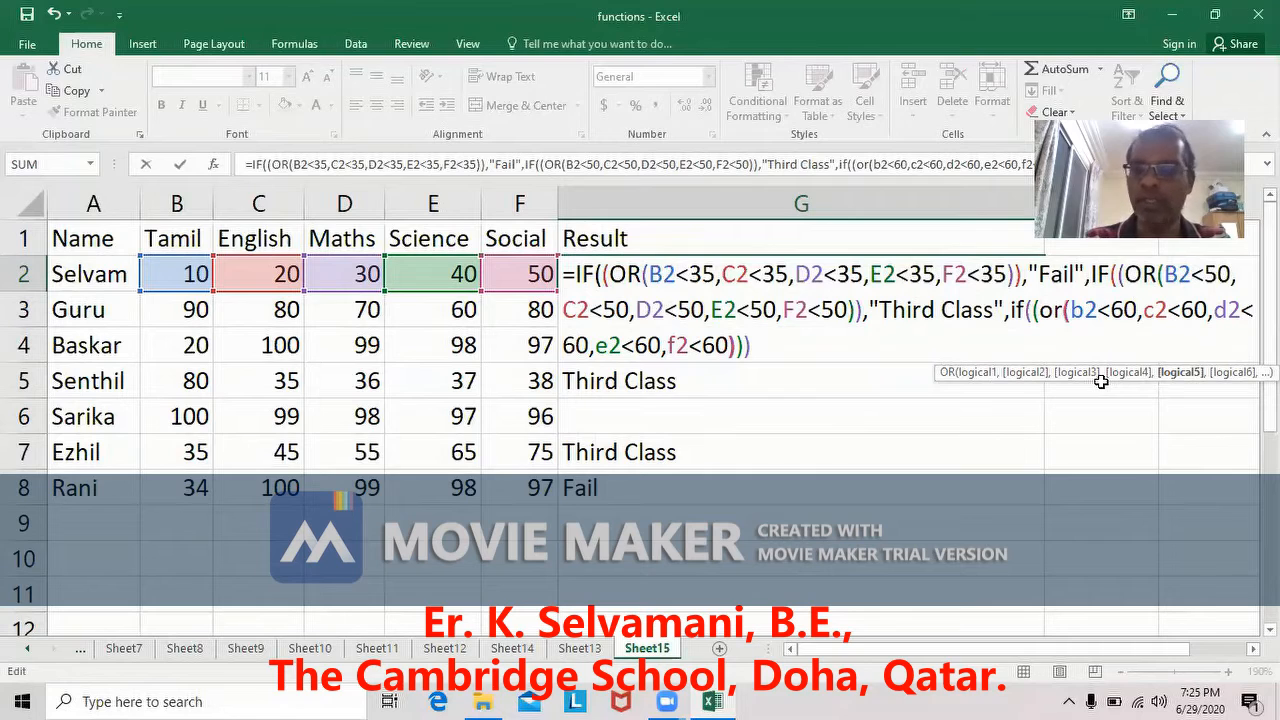
type(")")
Complete the third IF in G2 with "Second Class" if true and " " if false, and fill the formula down to G8
key("Left")
key("Left")
type(",")
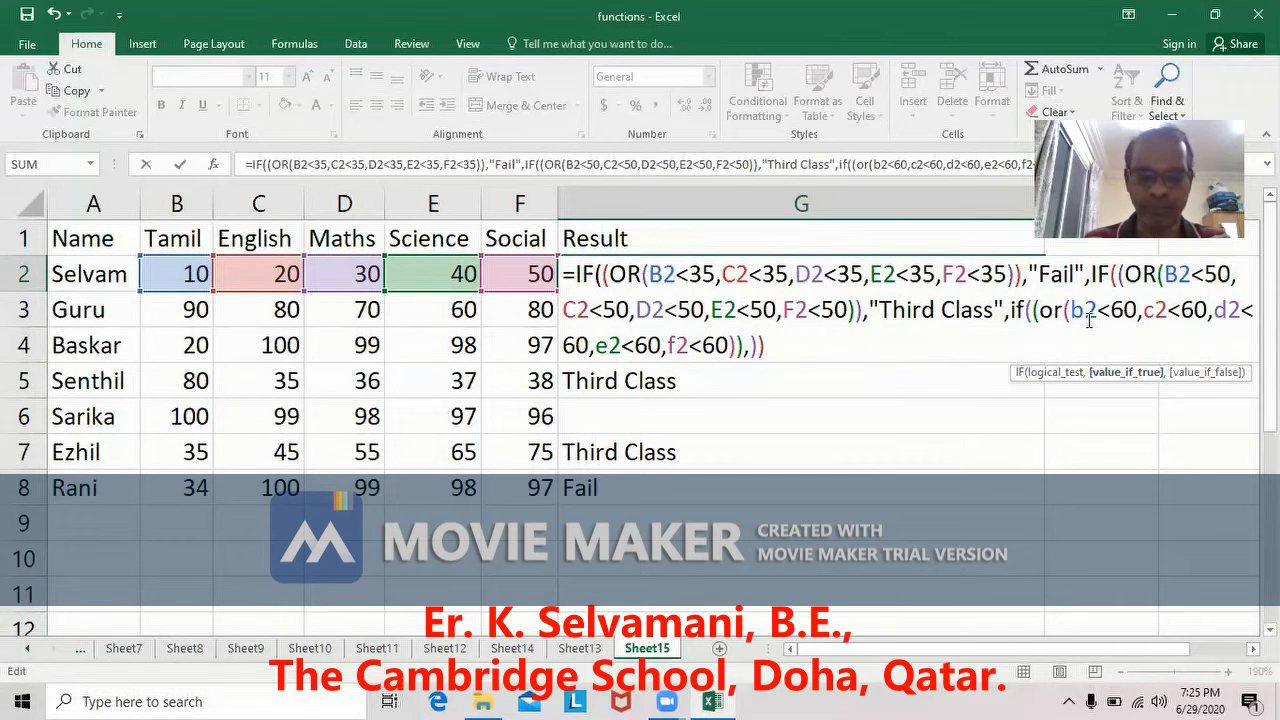
type("\"S")
type("econd")
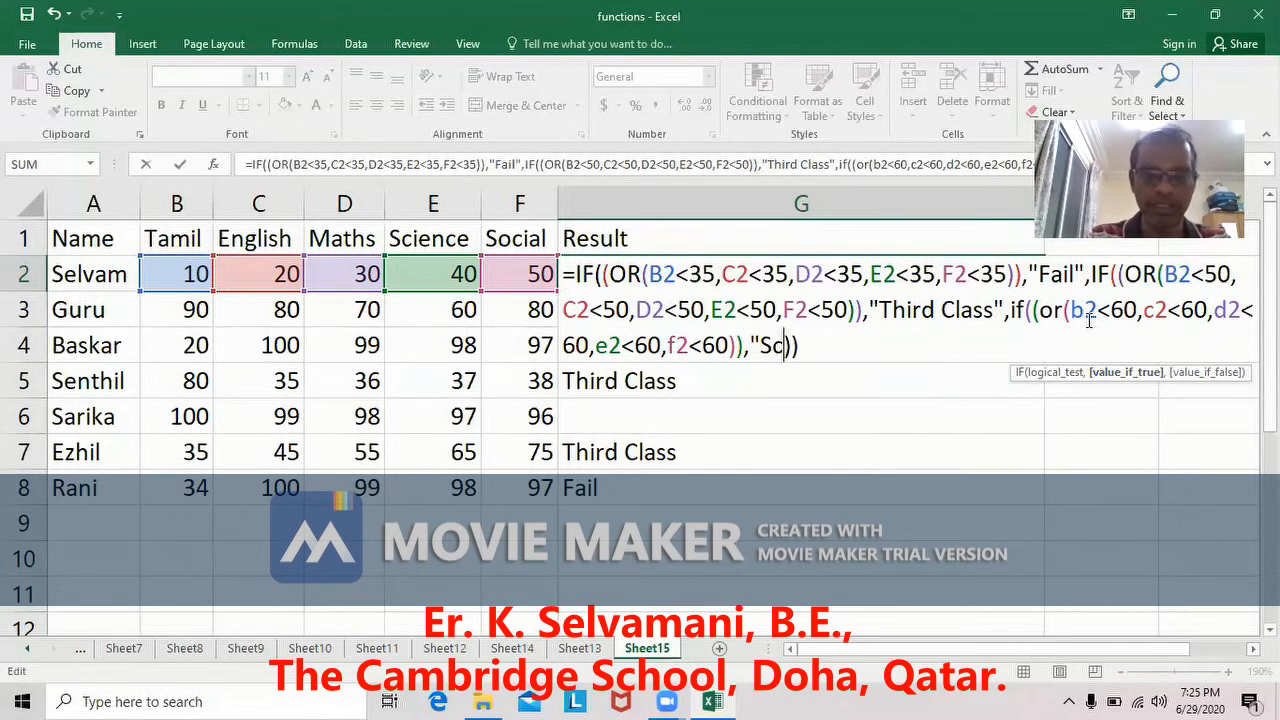
type(" Class\"")
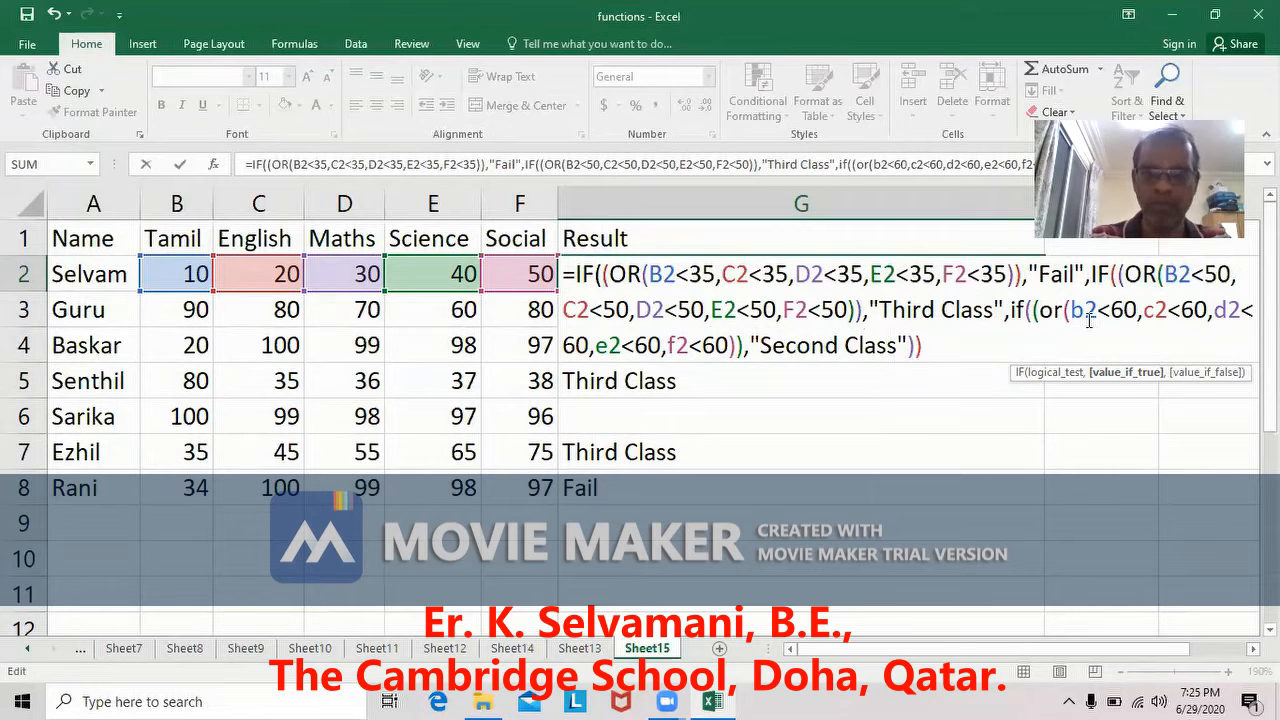
type(",\" \"")
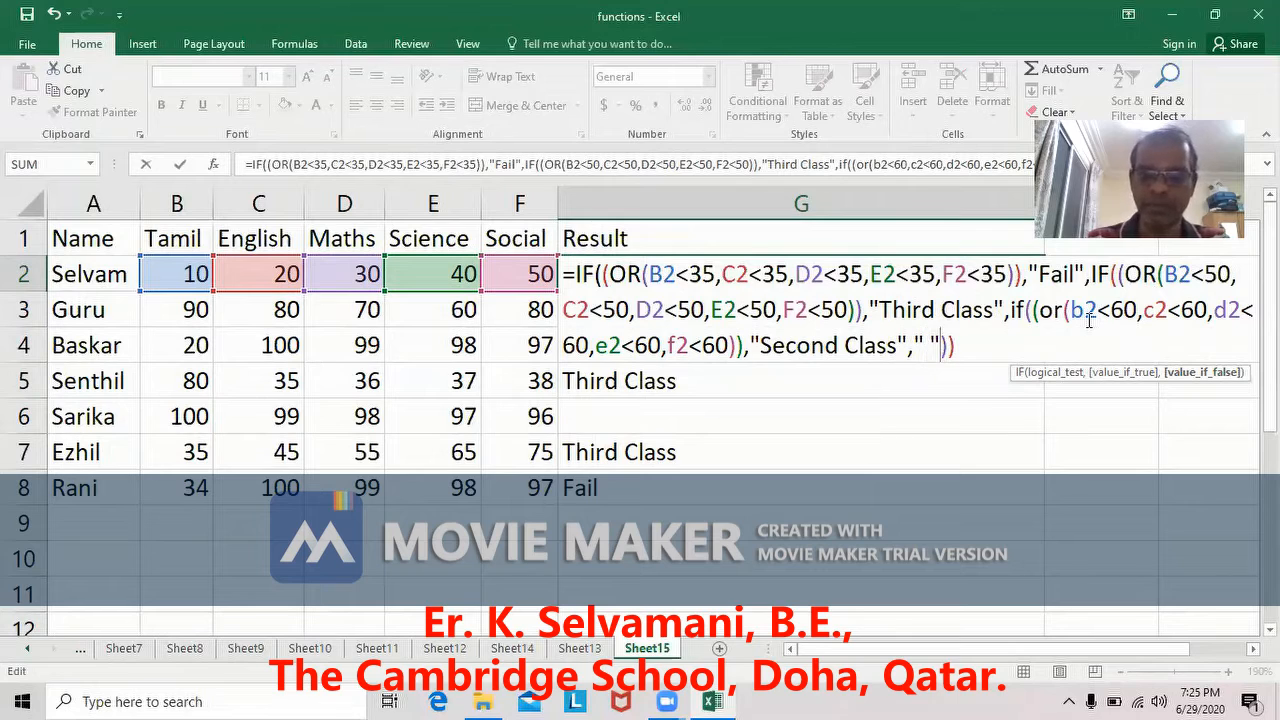
type(")")
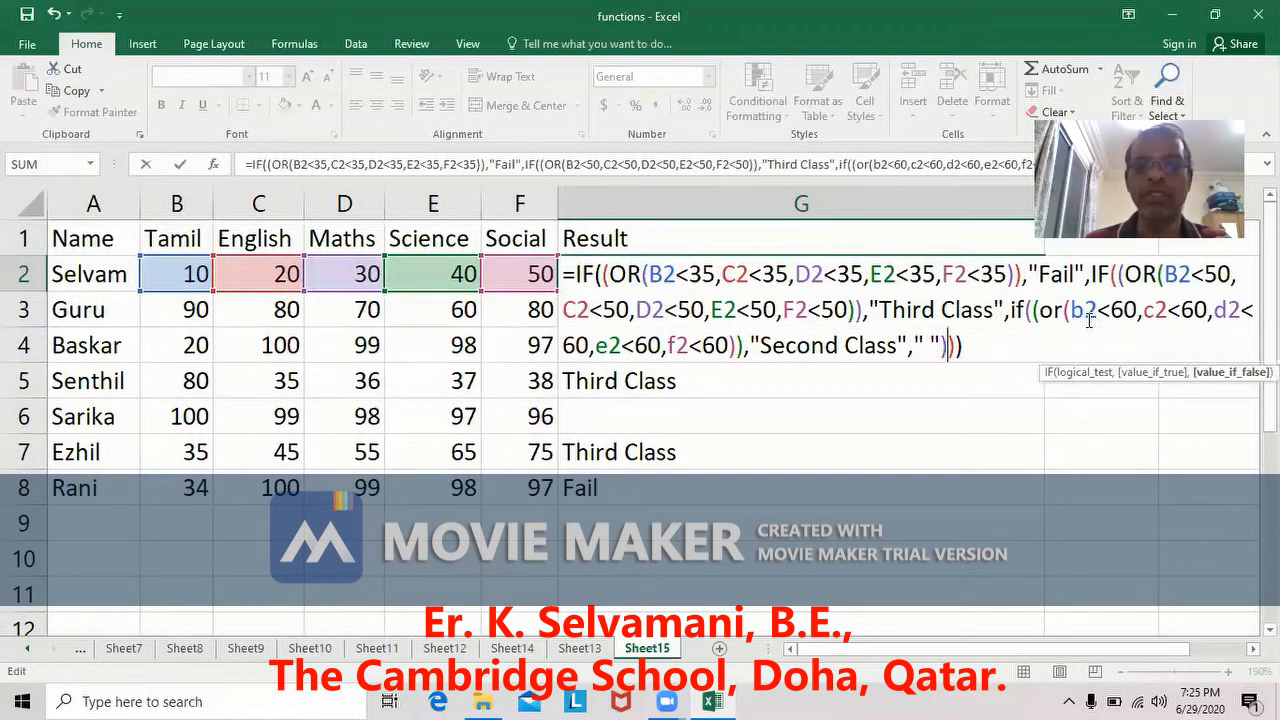
key("Return")
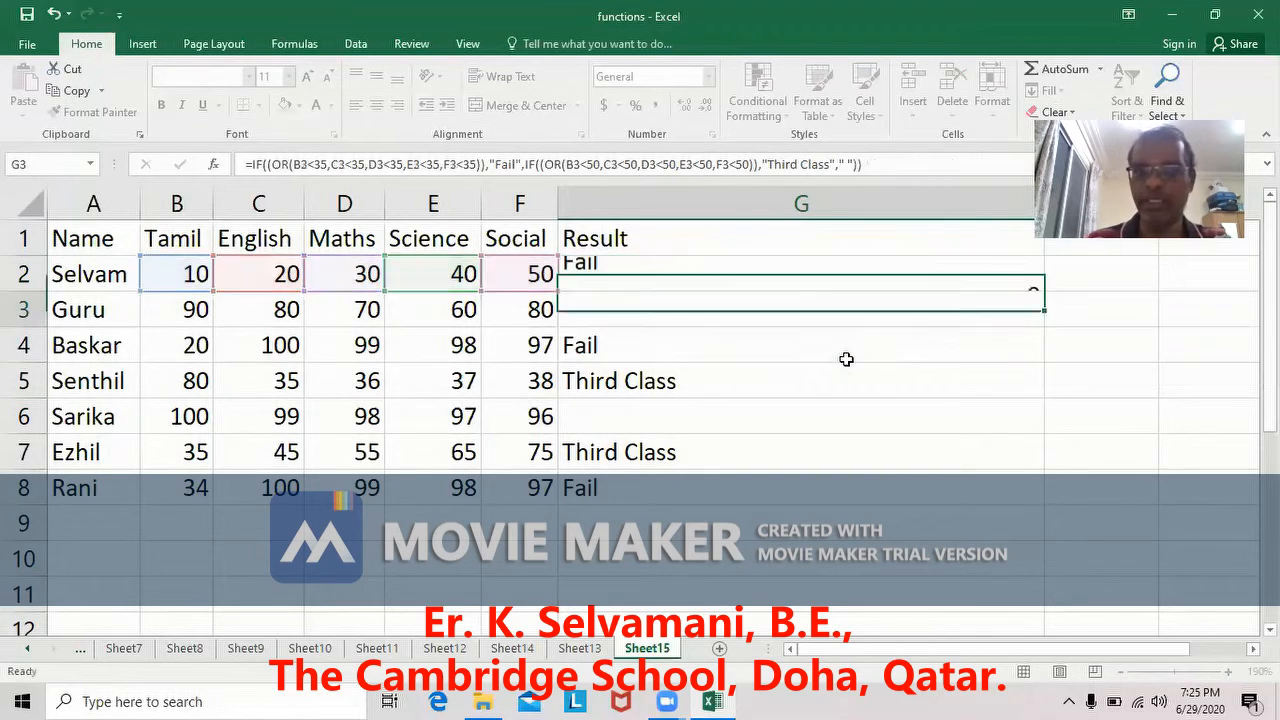
left_click(801, 274)
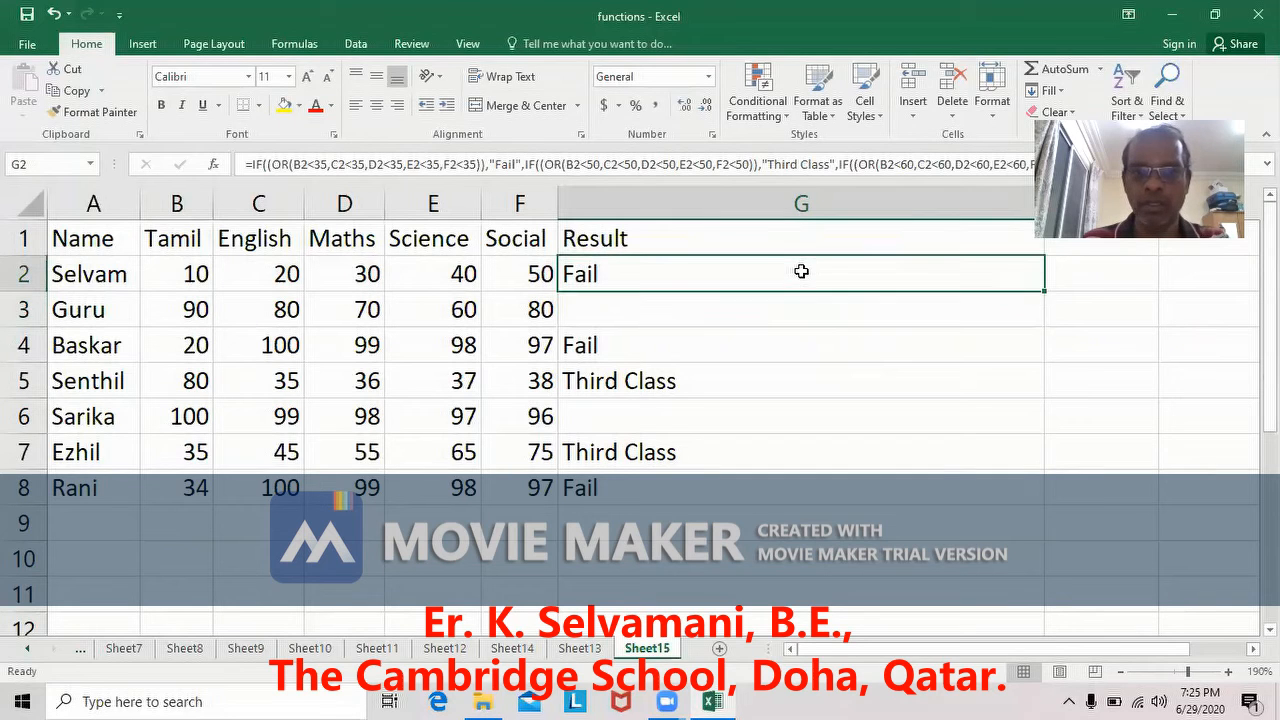
left_click_drag(1045, 292, 1052, 492)
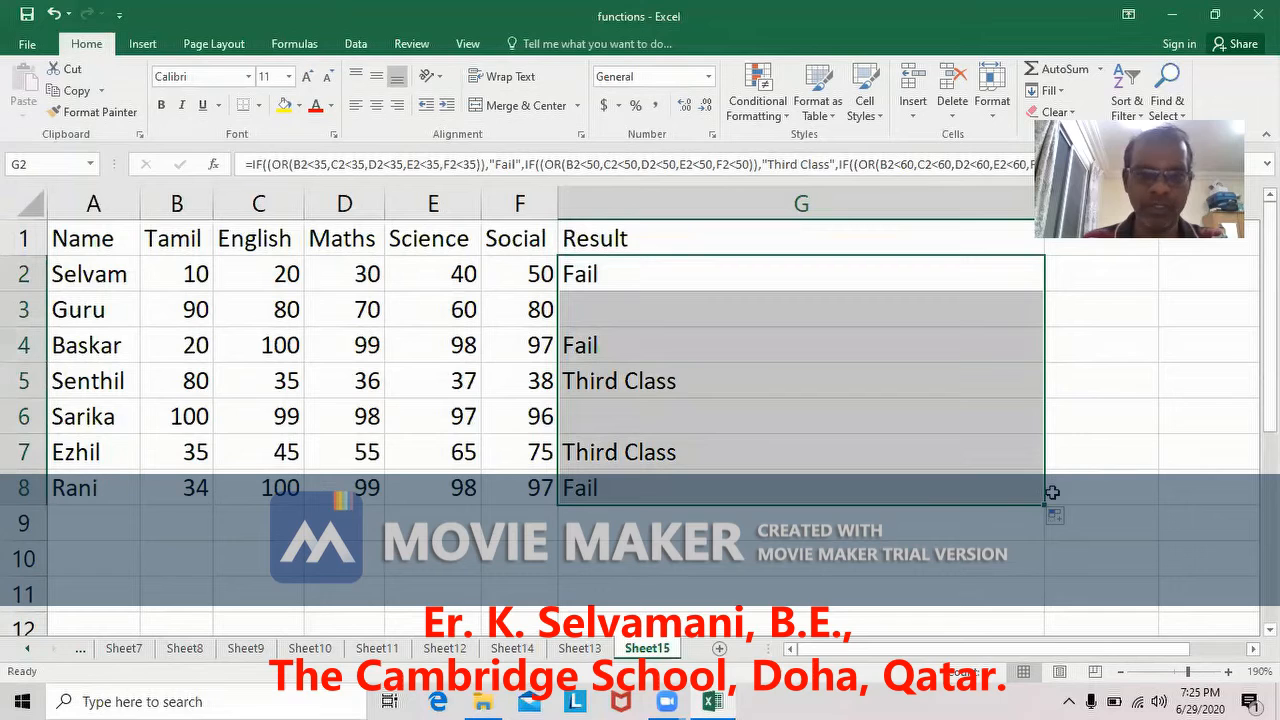
Test the grading formula by setting the Maths mark in D3 to 49, and change that mark to 59
left_click(362, 310)
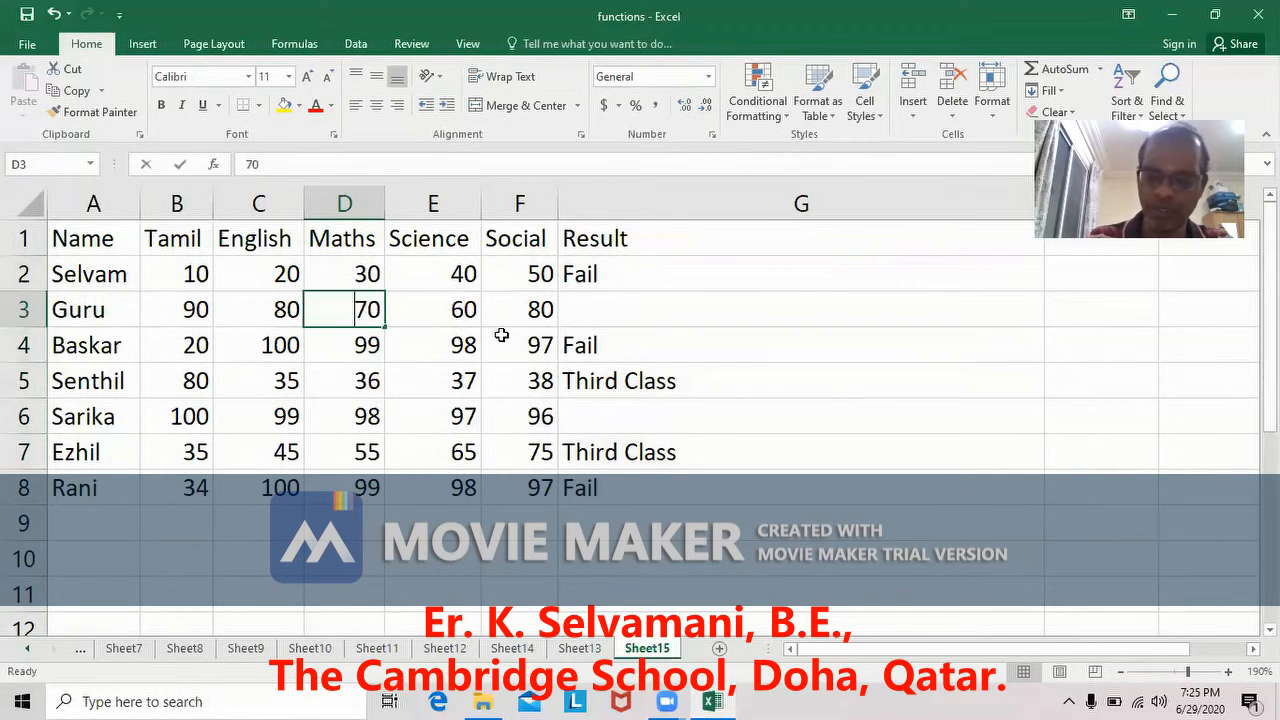
type("49")
key("Return")
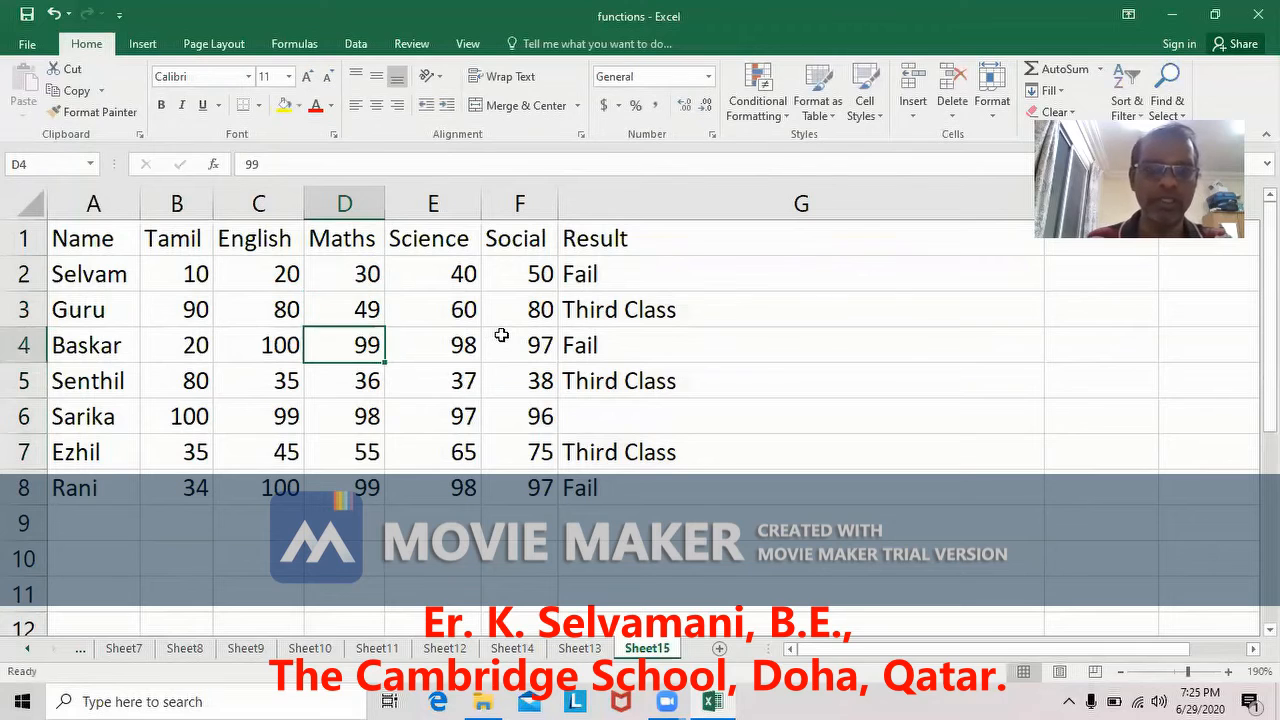
left_click(366, 310)
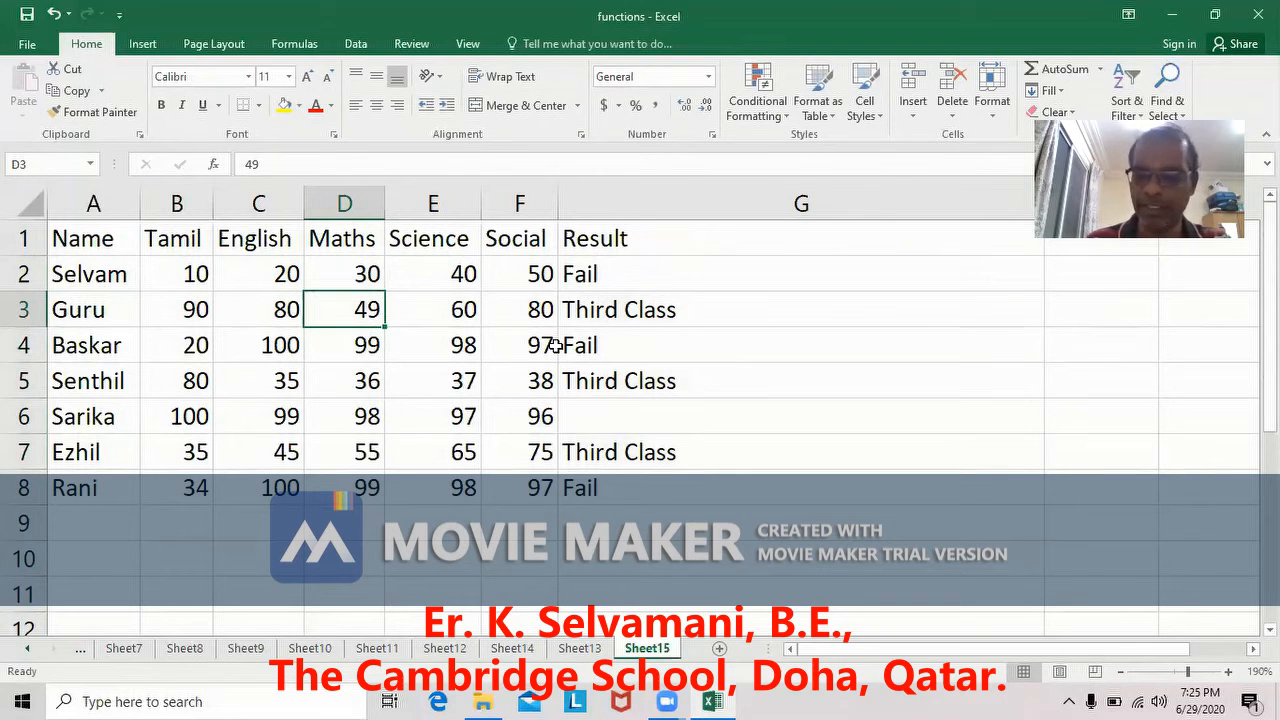
type("59")
key("Return")
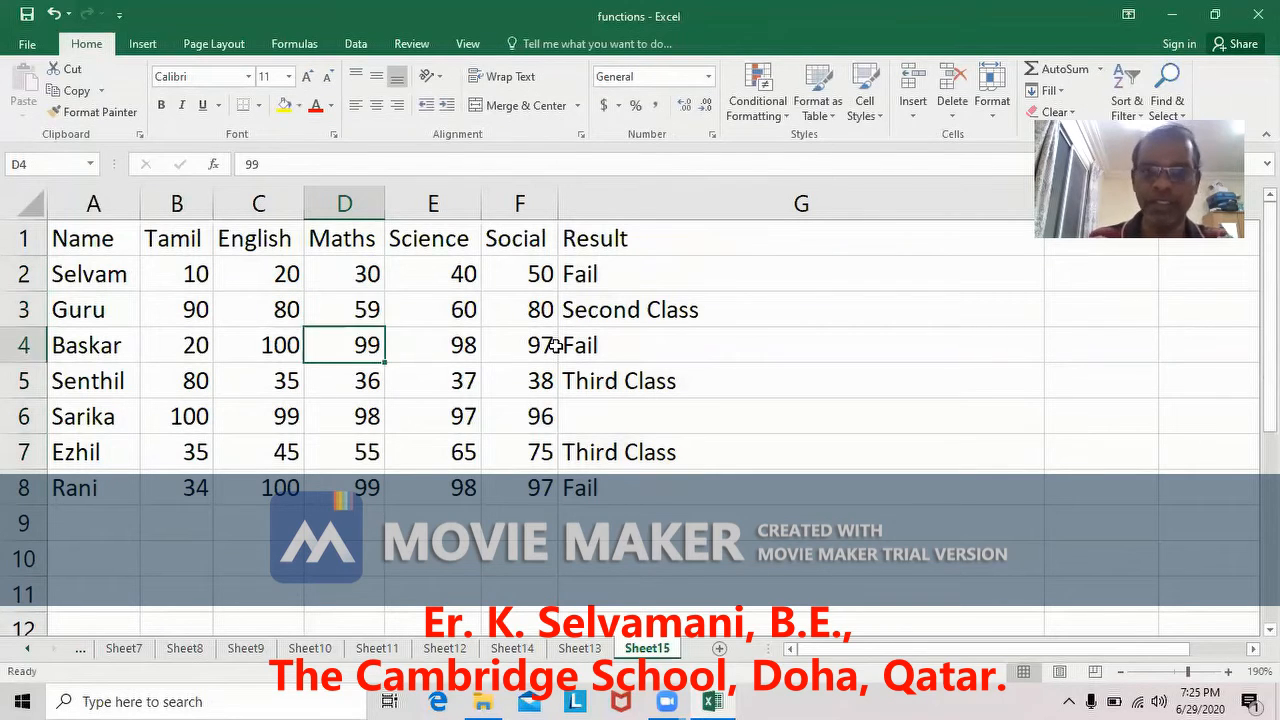
Inspect the filled three-level IF formulas in G3 and G6, leave them as they are, and select G2
left_click(651, 312)
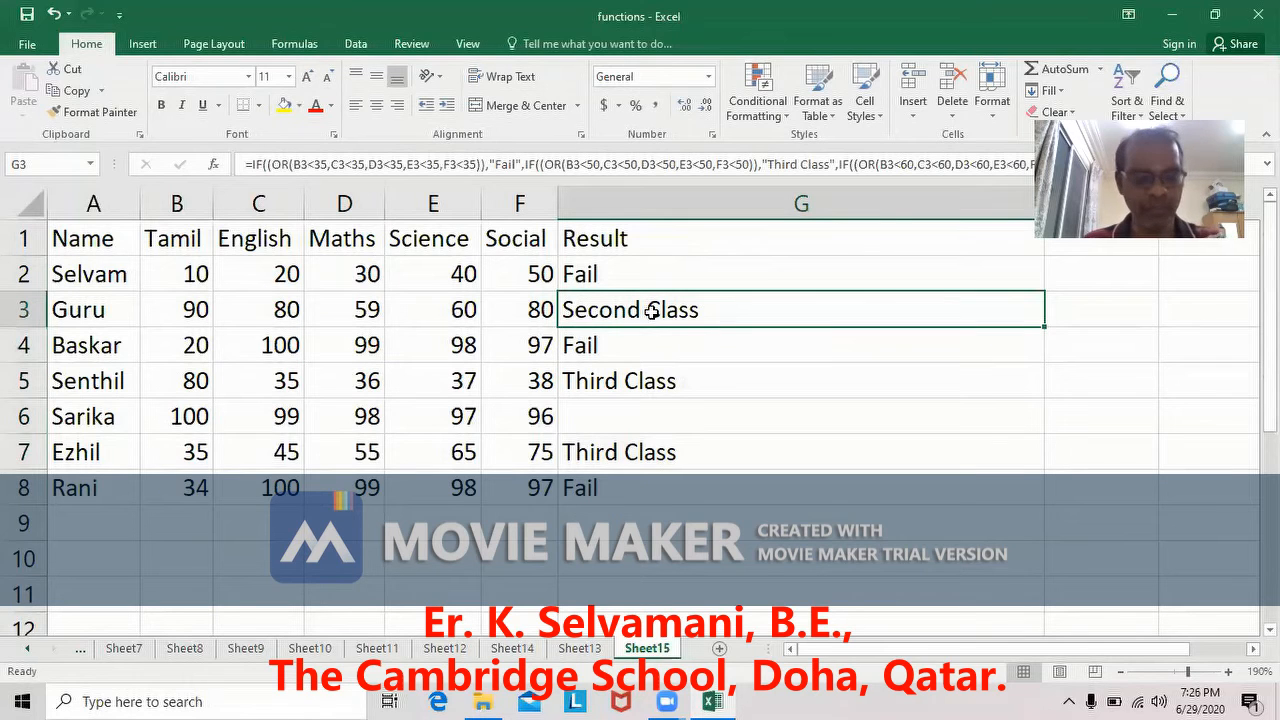
double_click(651, 312)
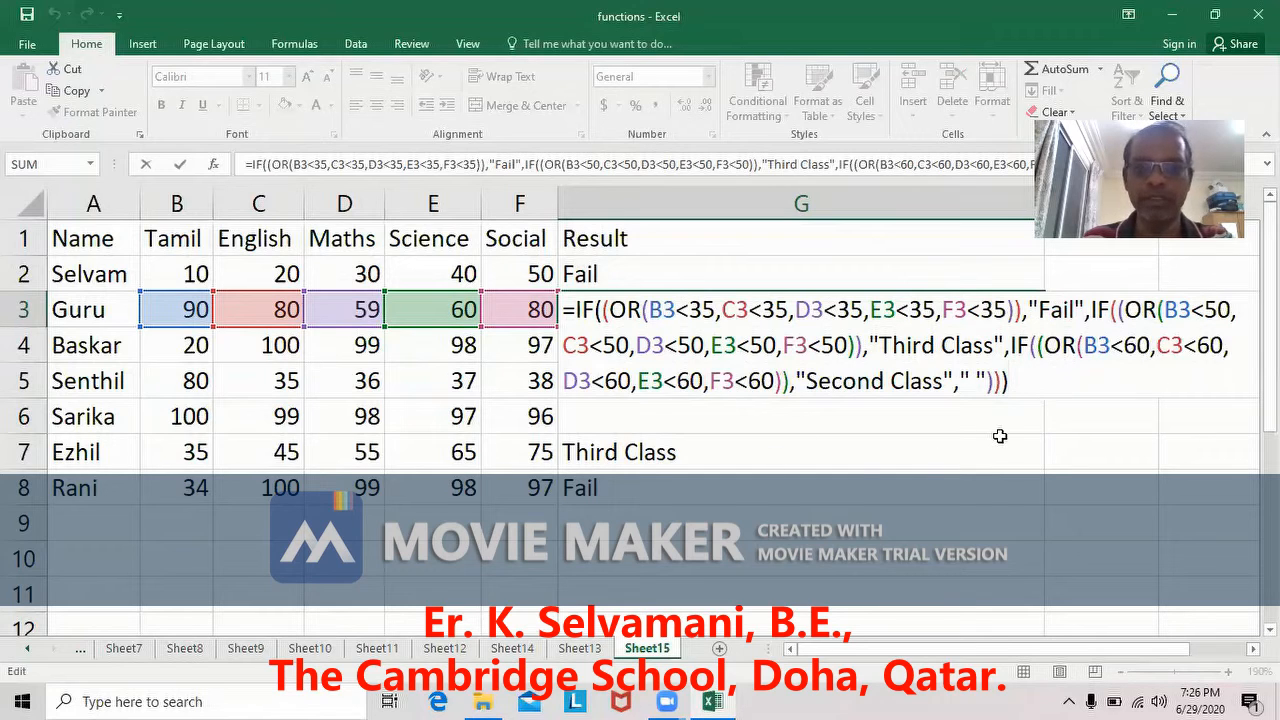
key("Return")
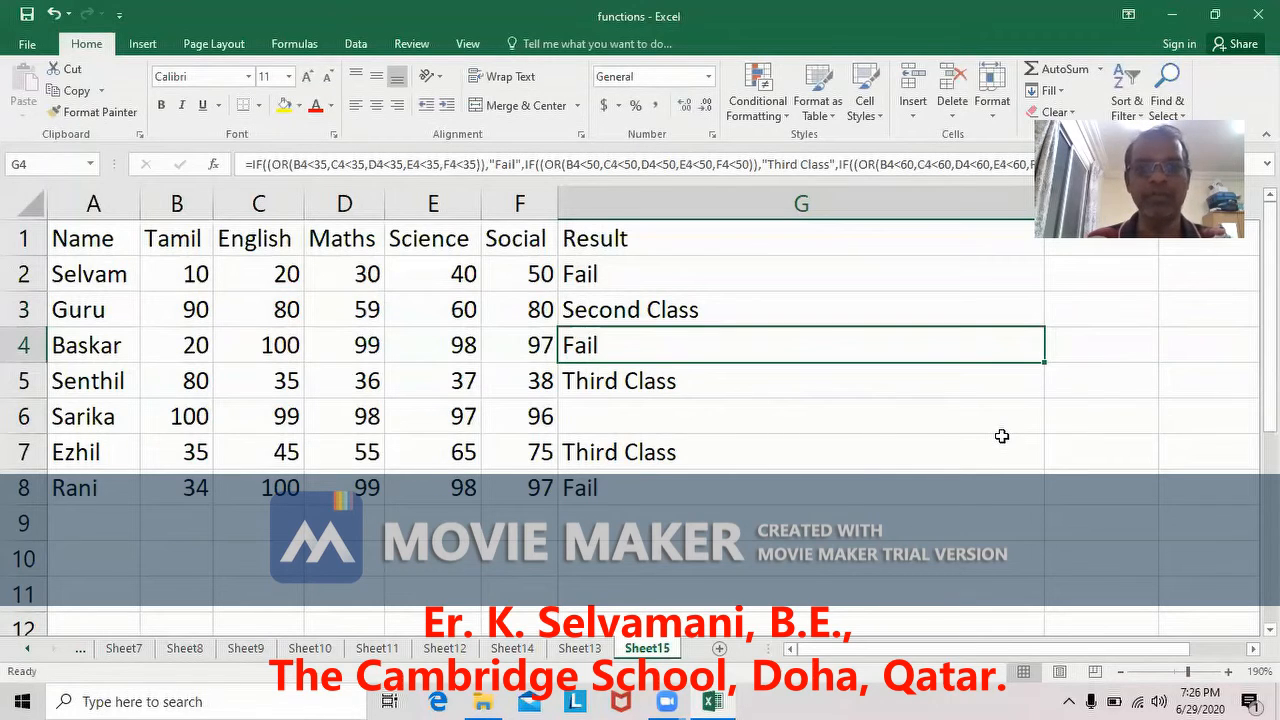
left_click(600, 420)
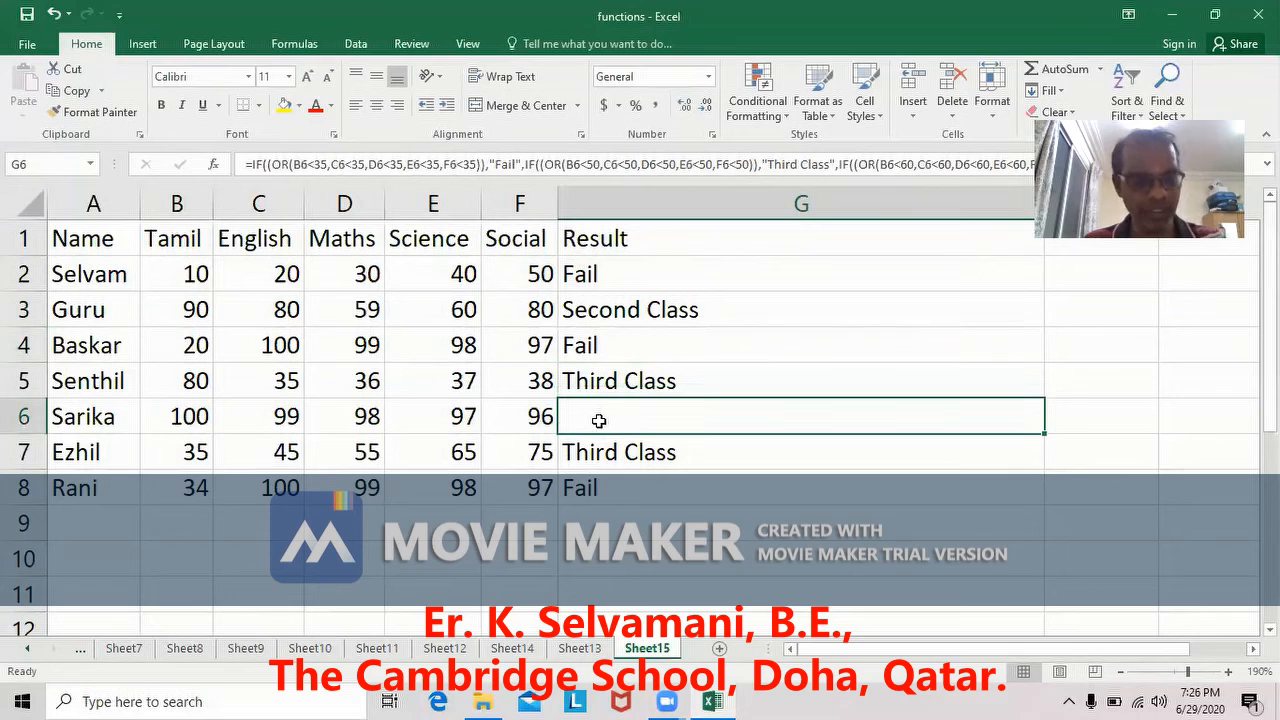
double_click(598, 420)
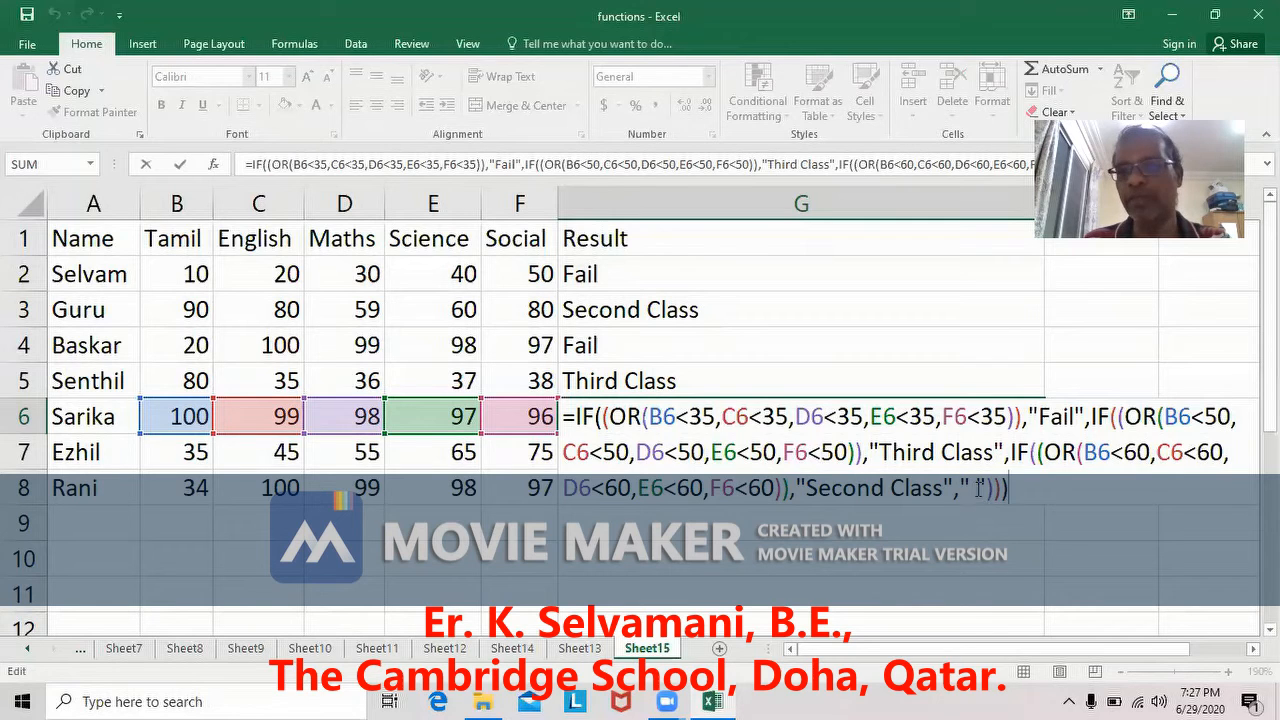
key("Return")
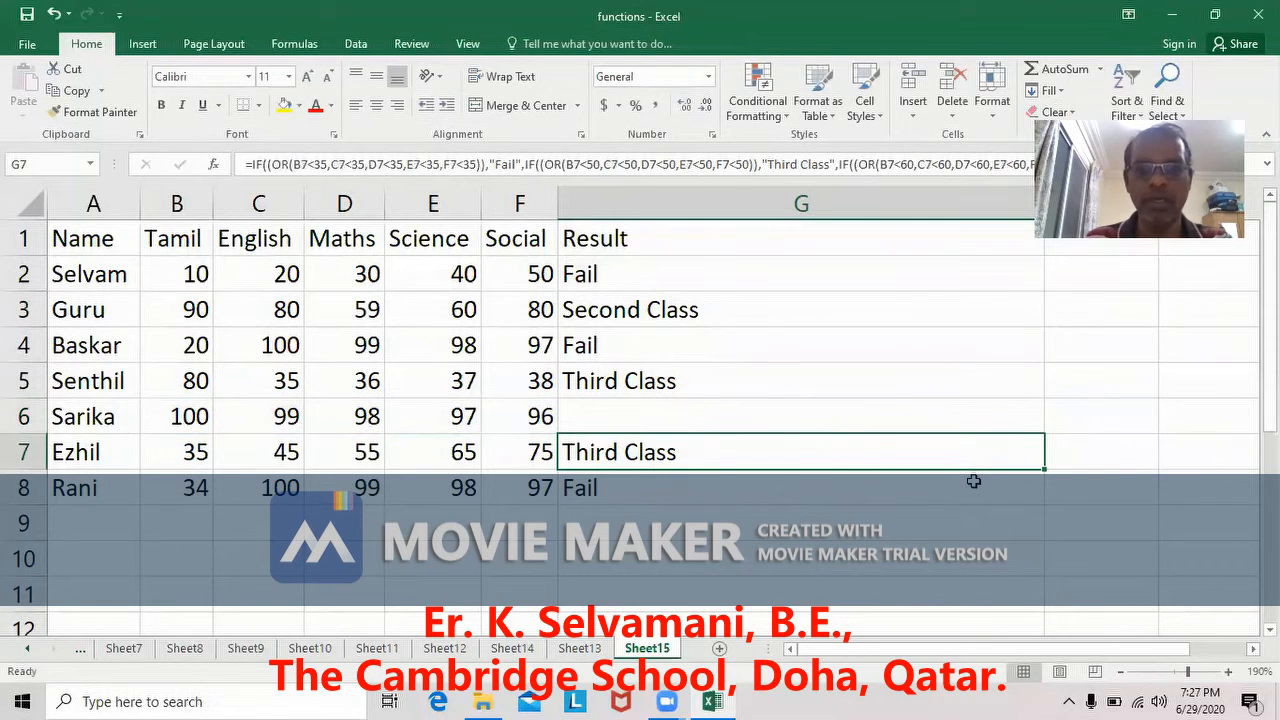
left_click(608, 276)
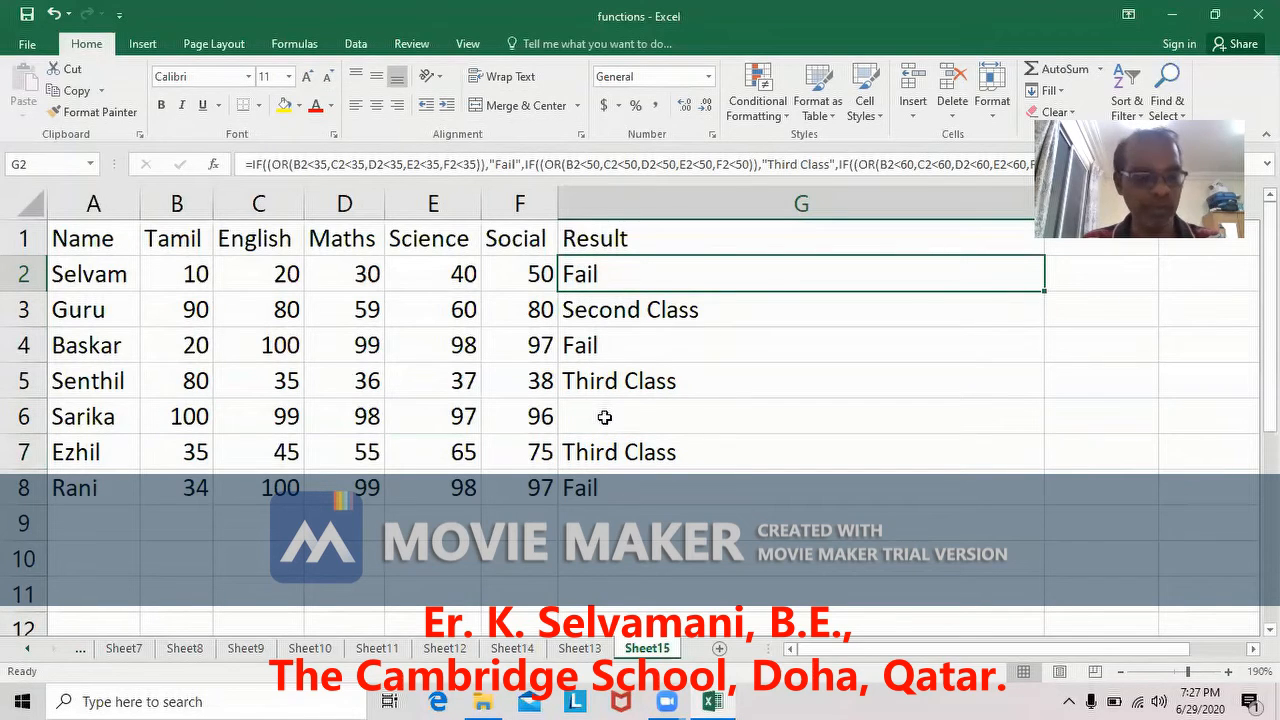
Replace the blank false result of the third IF in G2 with "First Class" and fill the formula down to G8
key("F2")
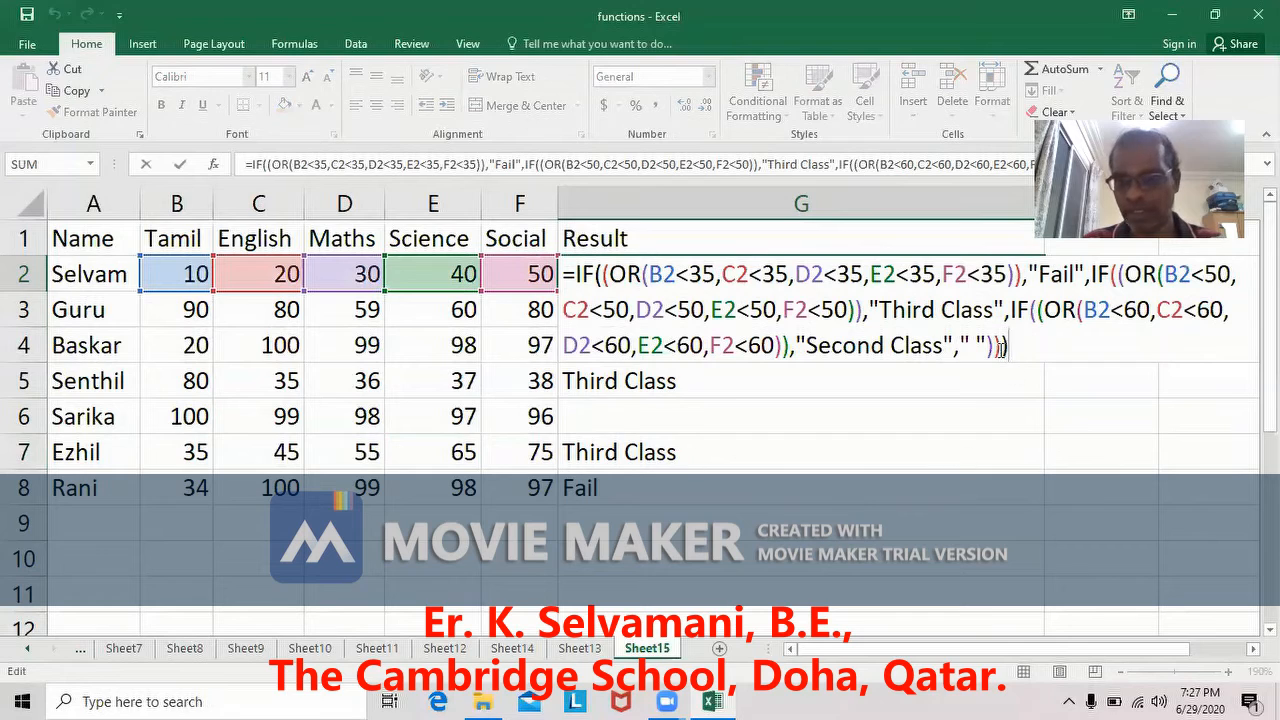
left_click(970, 344)
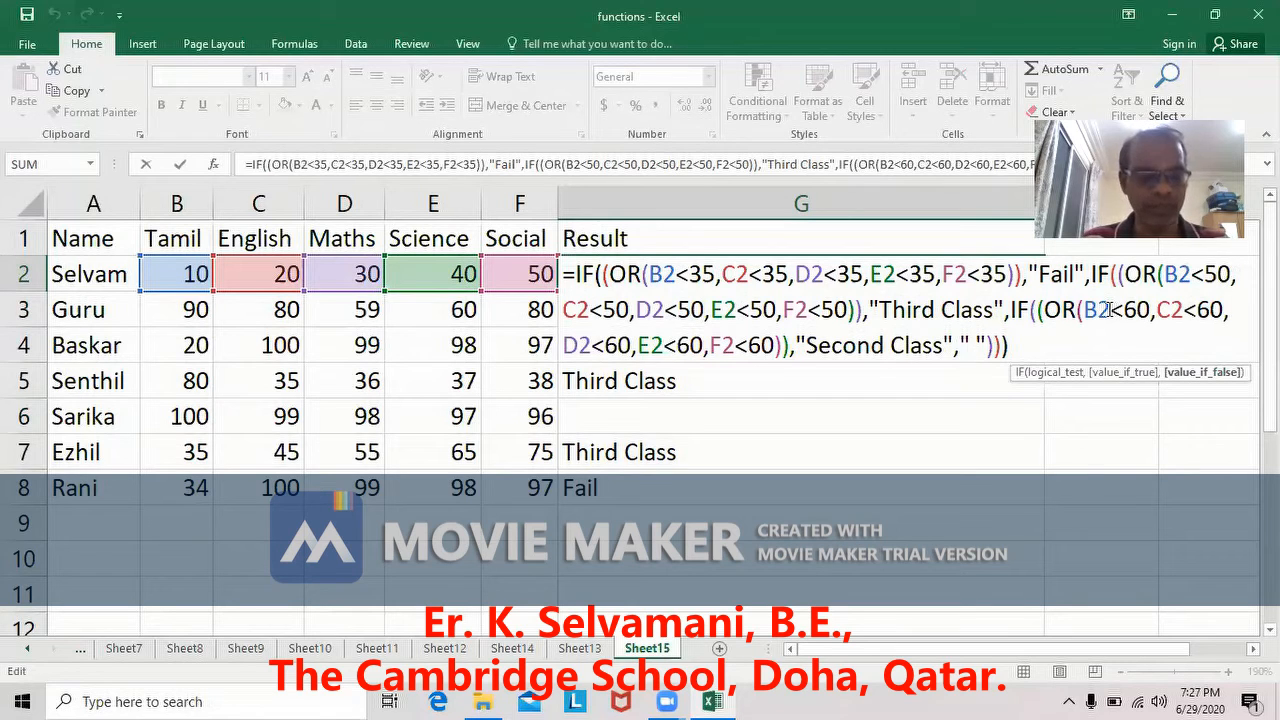
type("First ")
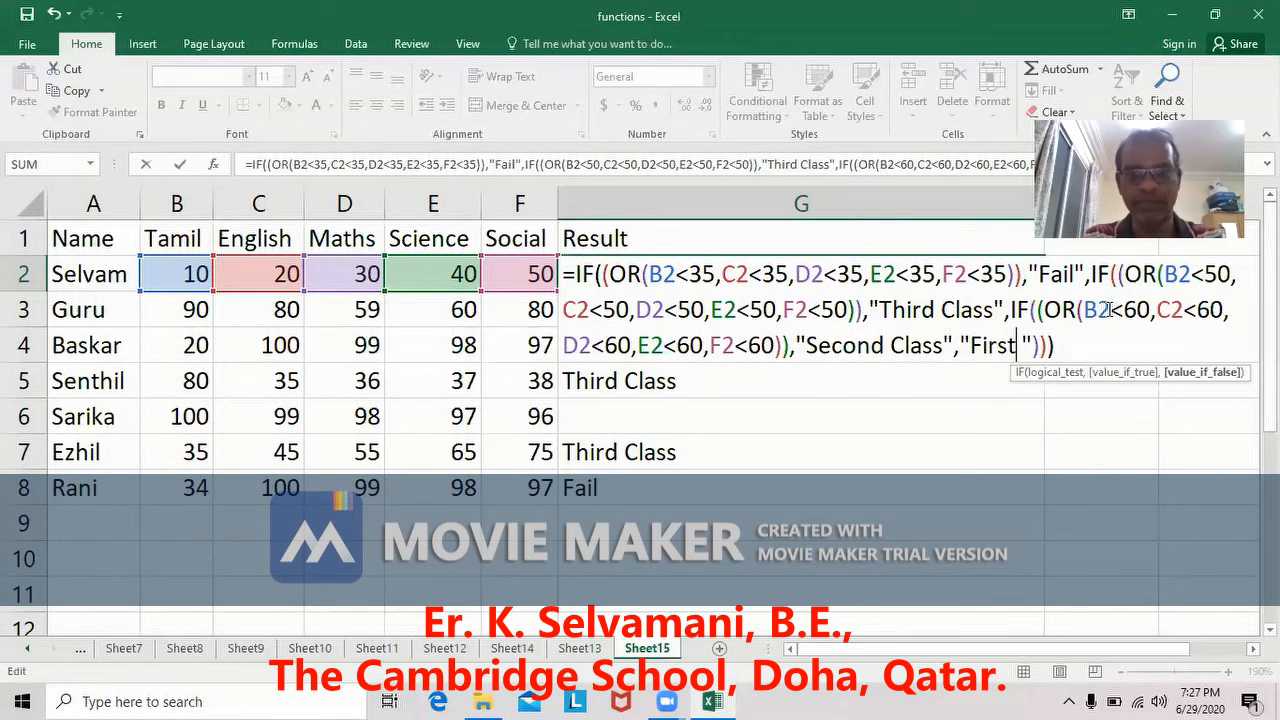
type("Class")
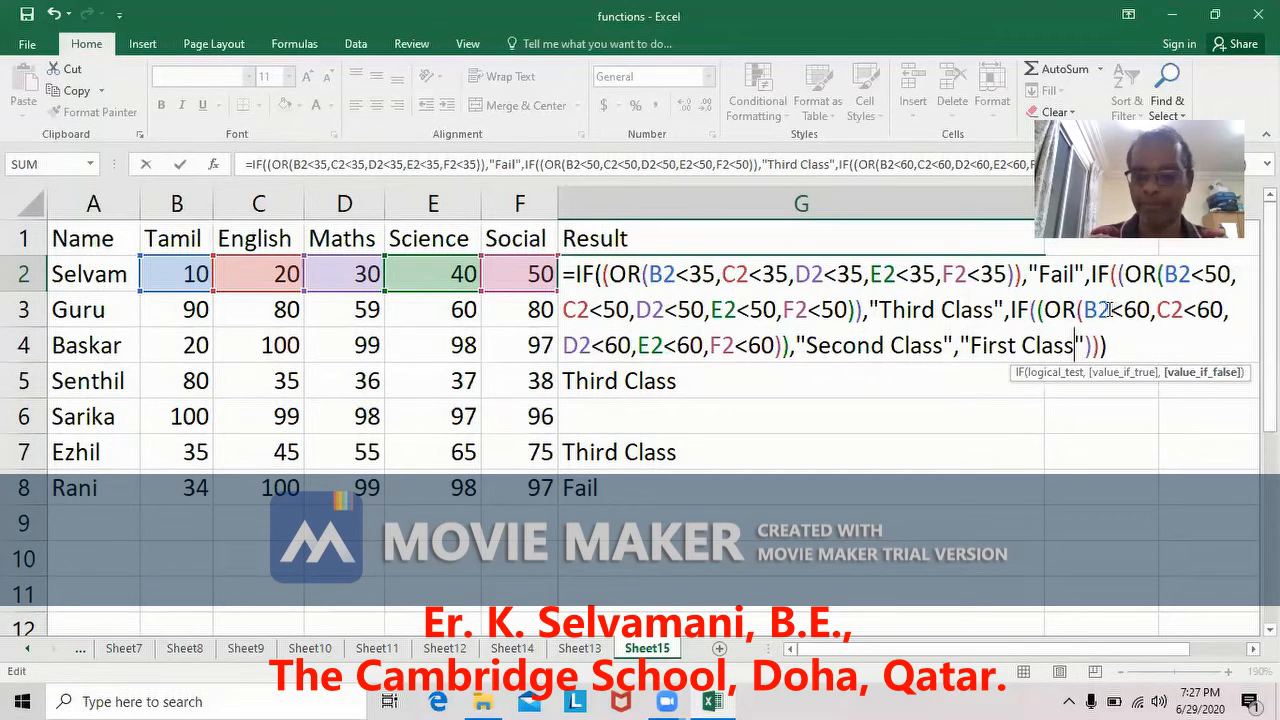
key("Return")
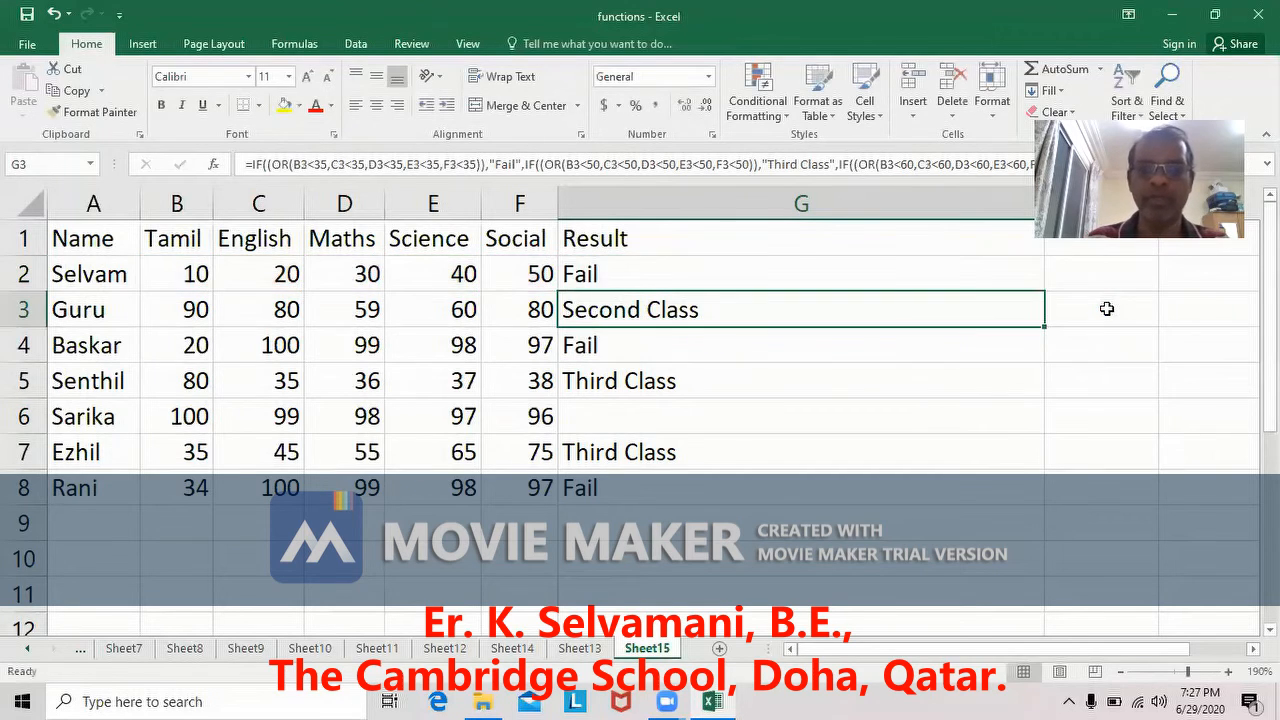
left_click(884, 269)
left_click_drag(1045, 290, 1044, 508)
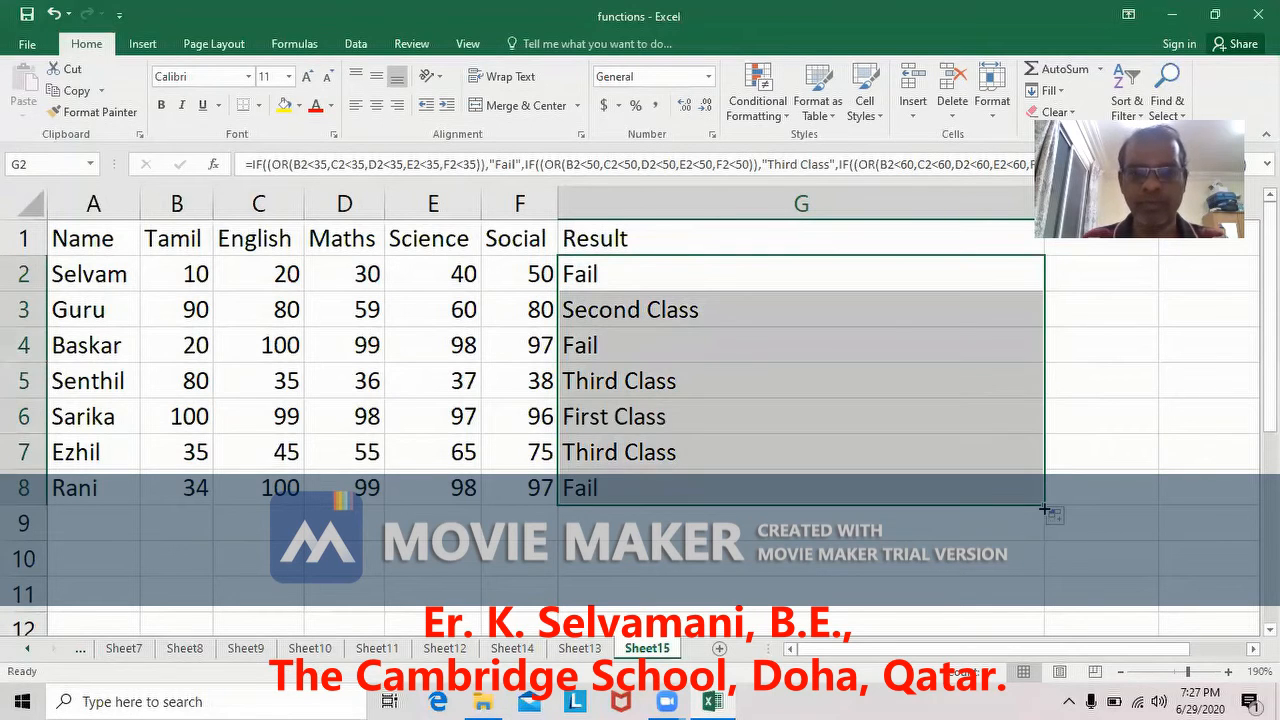
Examine the nested IF formula filled into G6 and leave it as it is
left_click(642, 419)
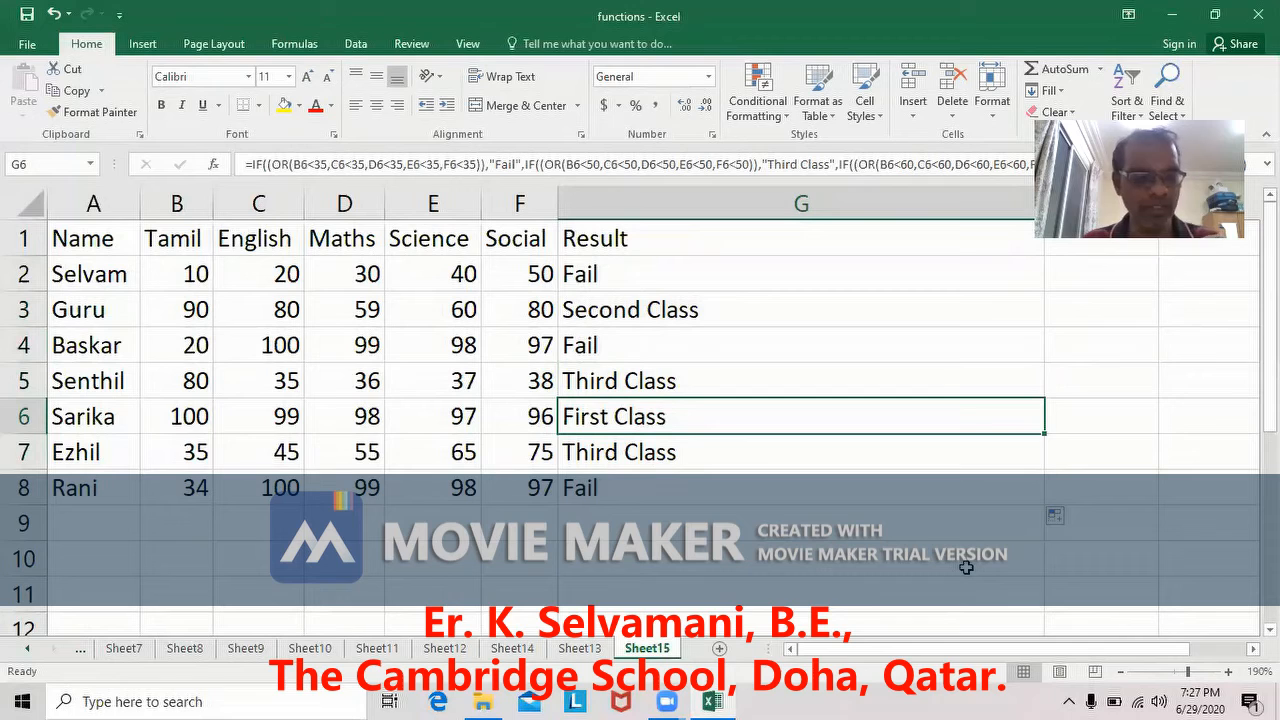
key("F2")
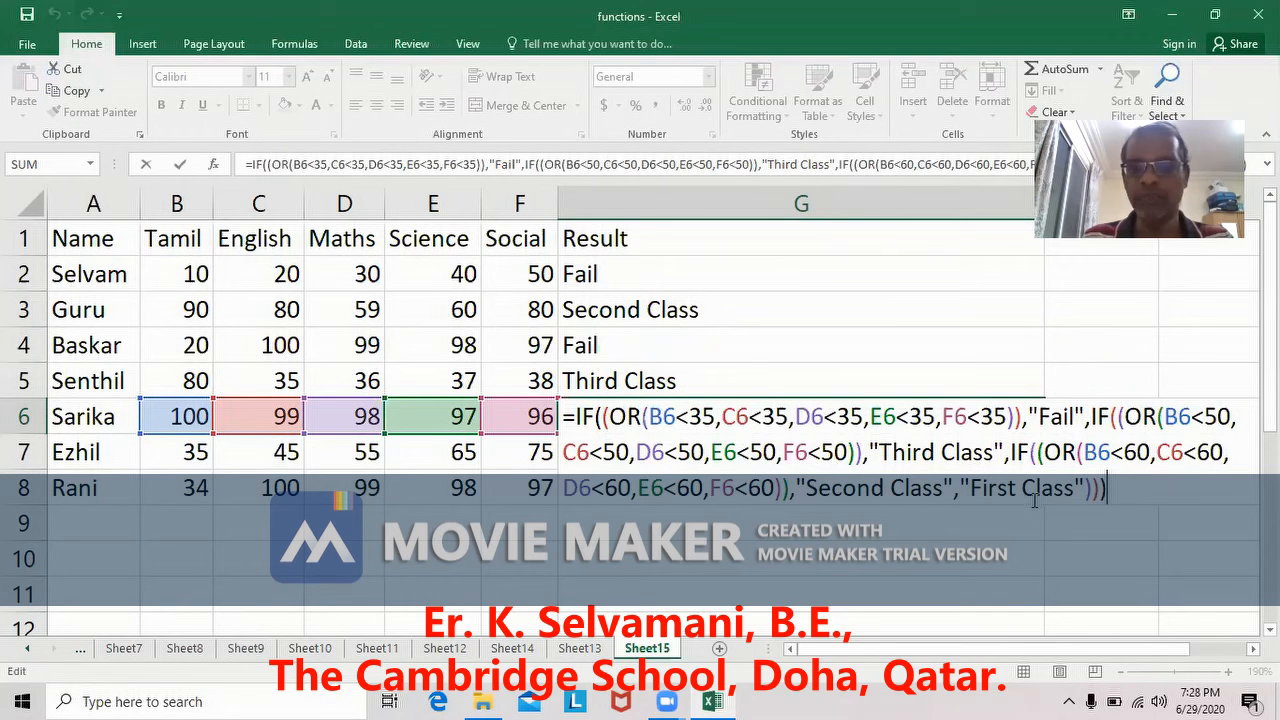
key("Return")
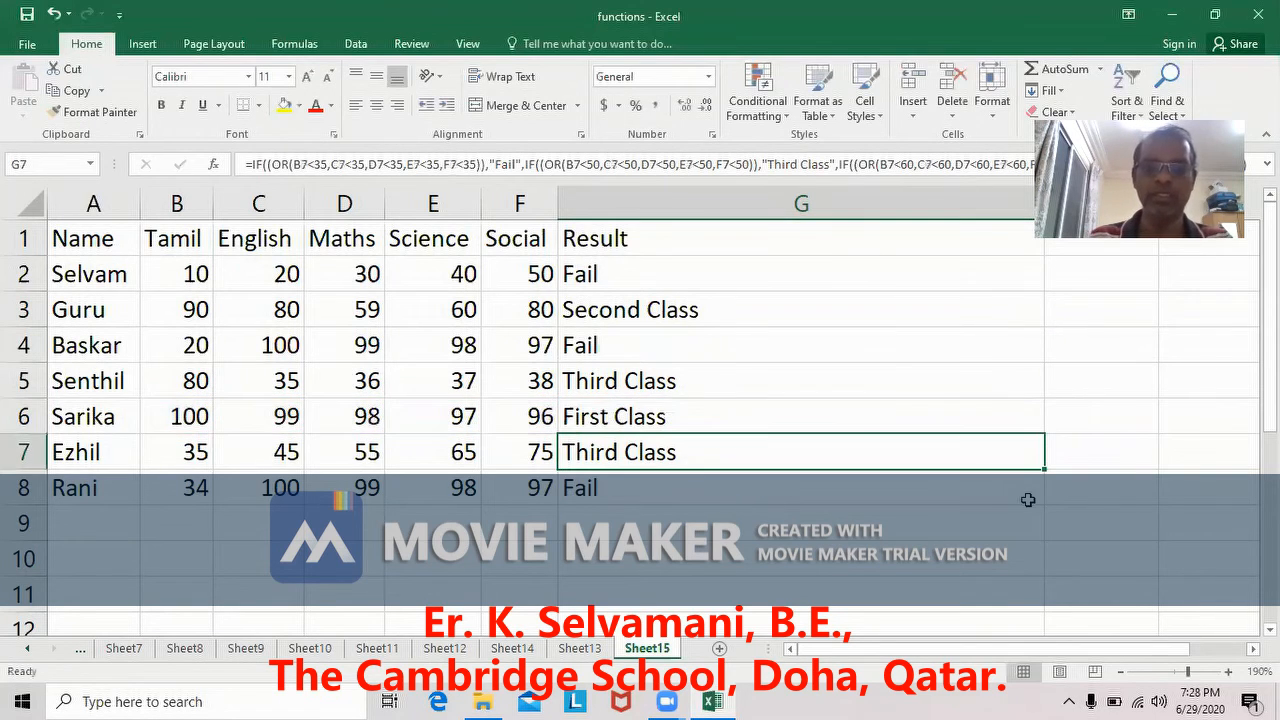
Test the result formula in row 2 with the marks Tamil 35, English 45, Maths 55 and Science 65, and select G2
left_click(178, 277)
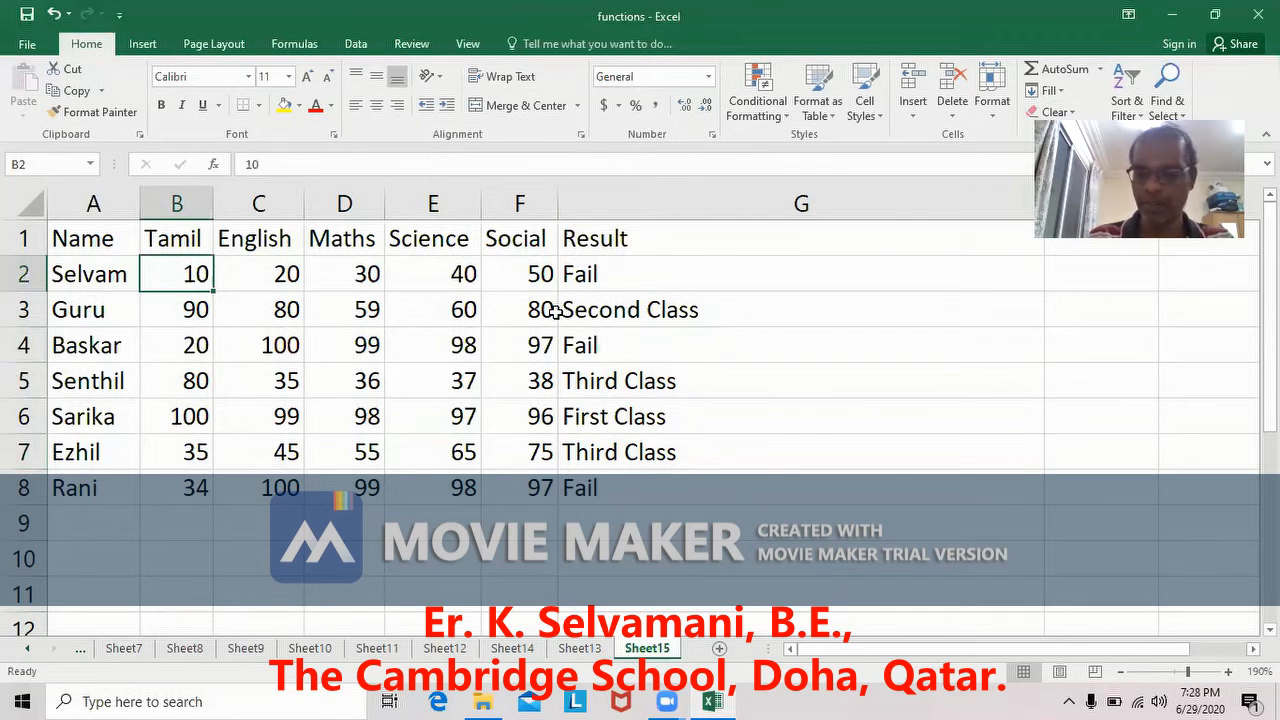
type("35")
key("Tab")
type("45")
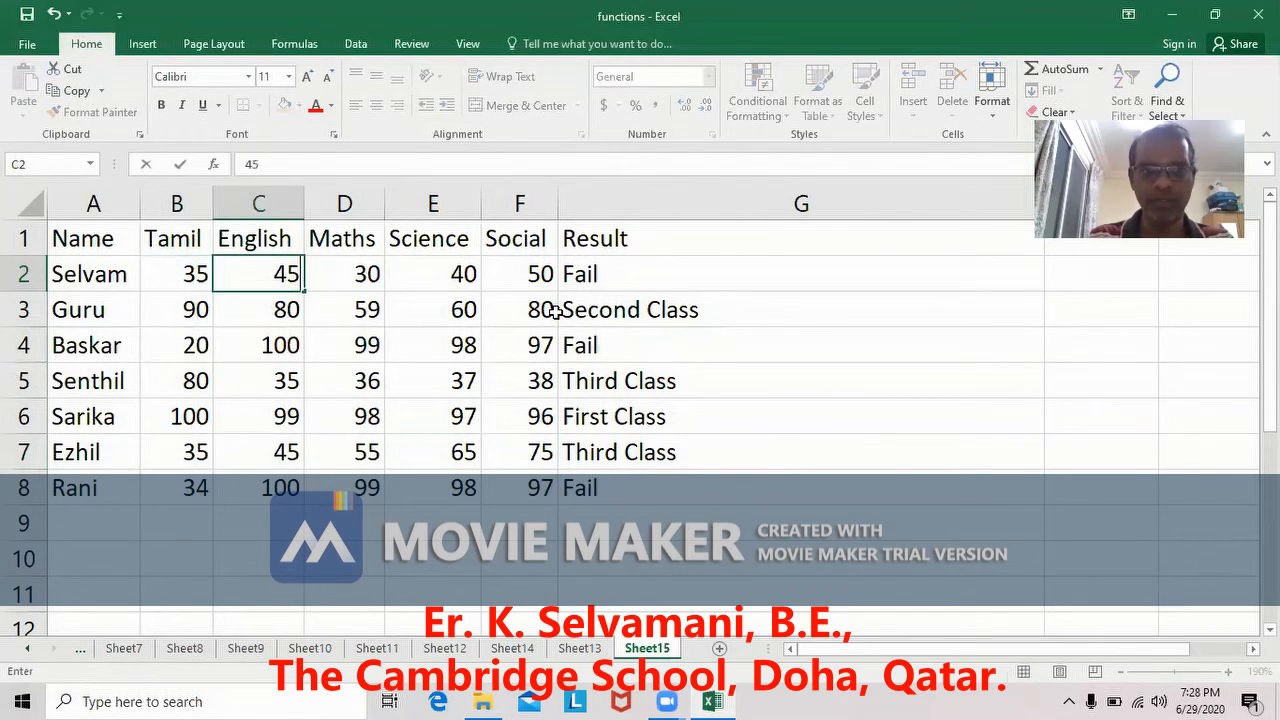
key("Tab")
type("55")
key("Tab")
type("65")
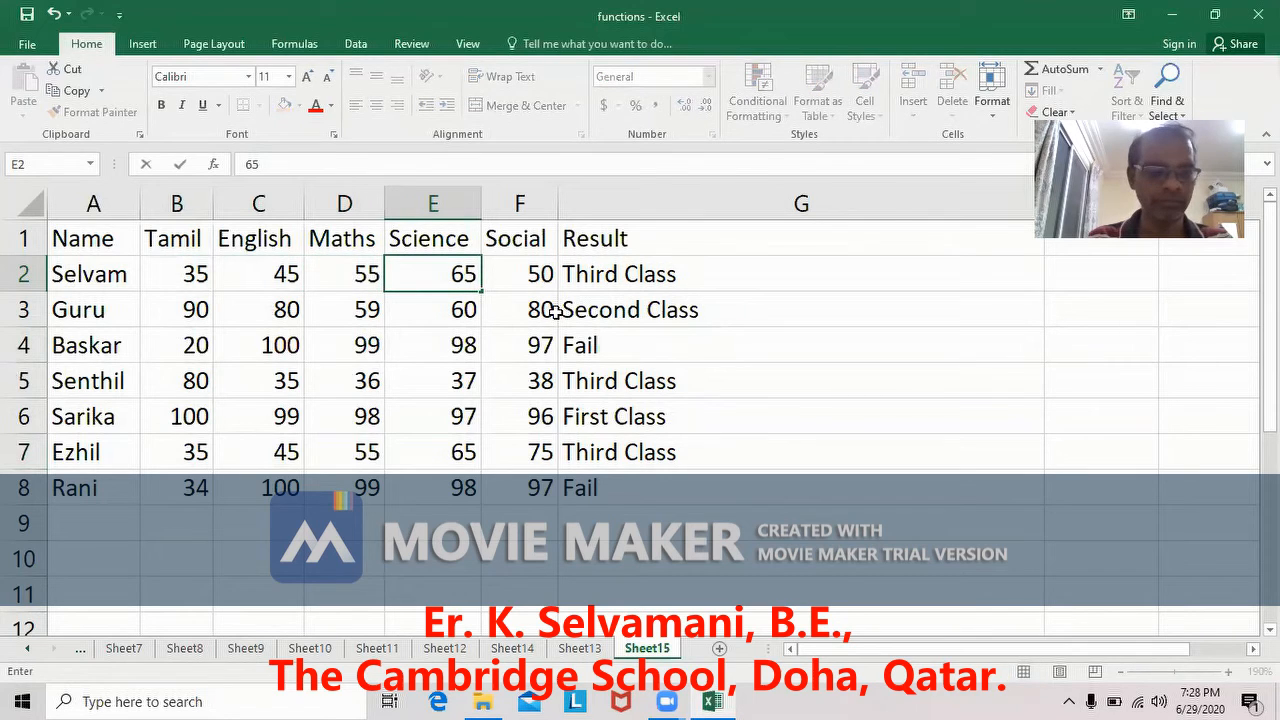
key("Tab")
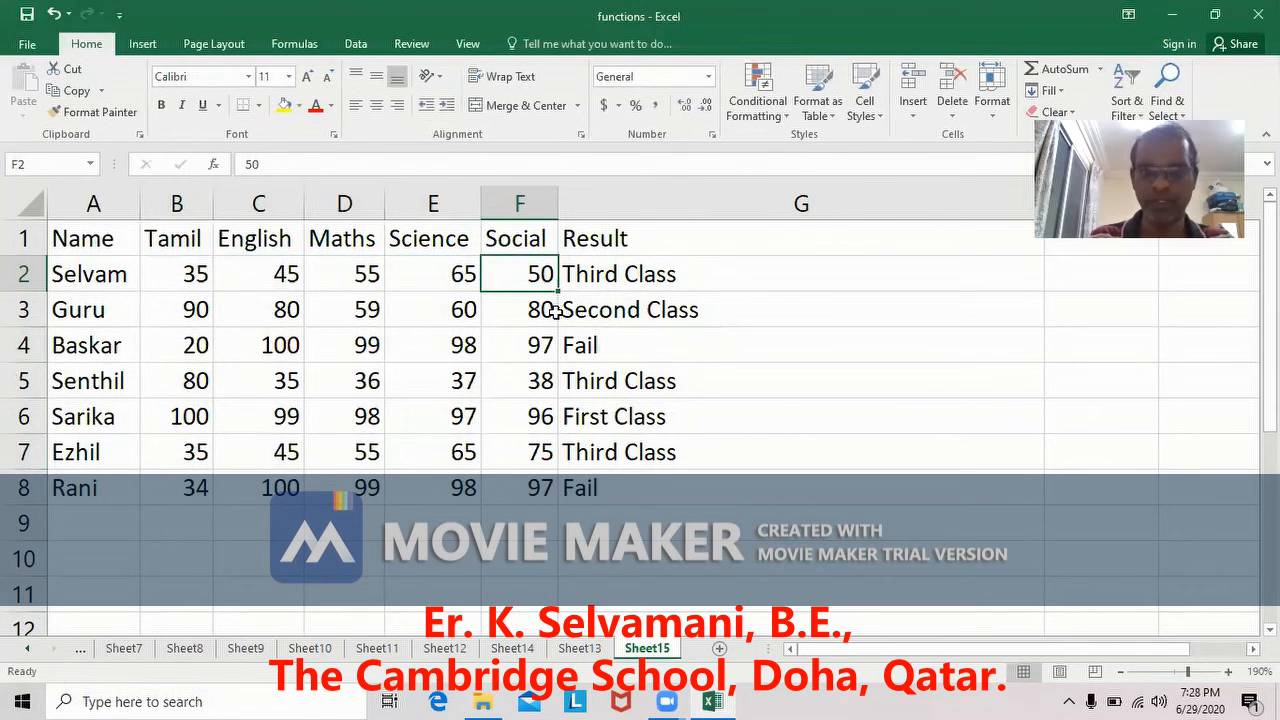
left_click(638, 280)
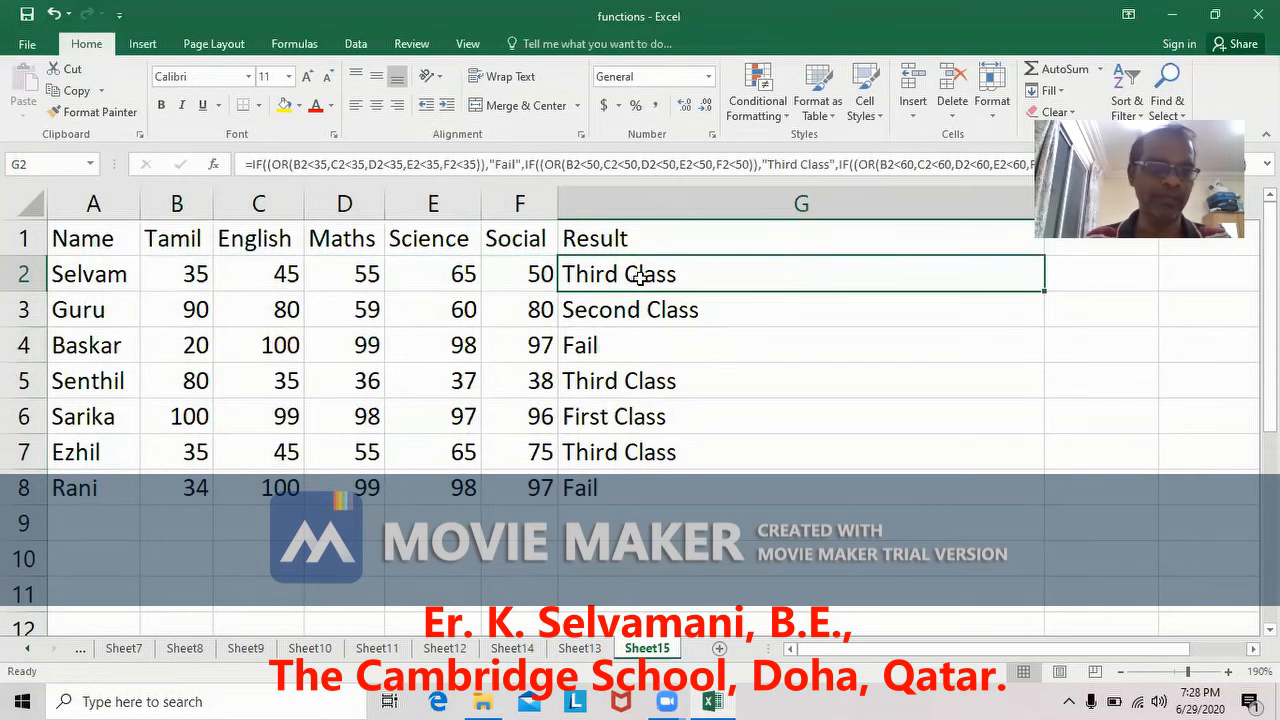
Test the Second Class condition by setting the Tamil mark in B2 to 55 and the English mark in C2 to 56
left_click(194, 279)
type("55")
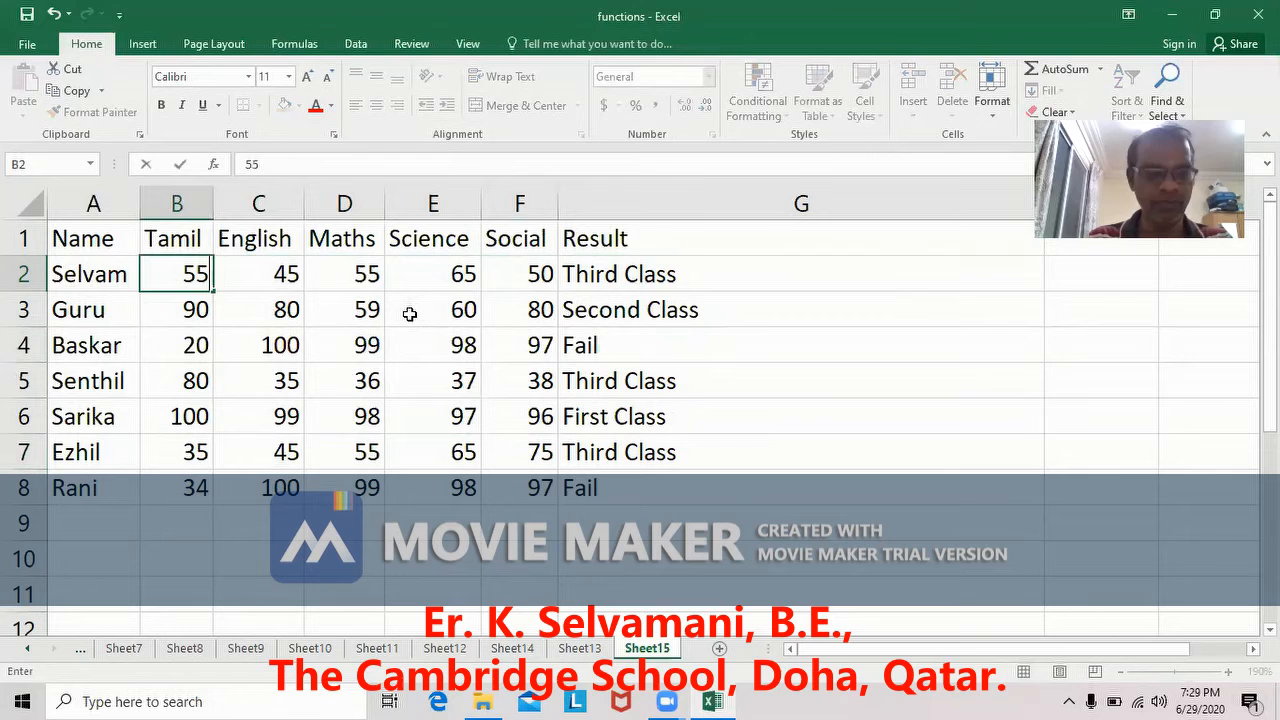
key("Tab")
type("56")
key("Tab")
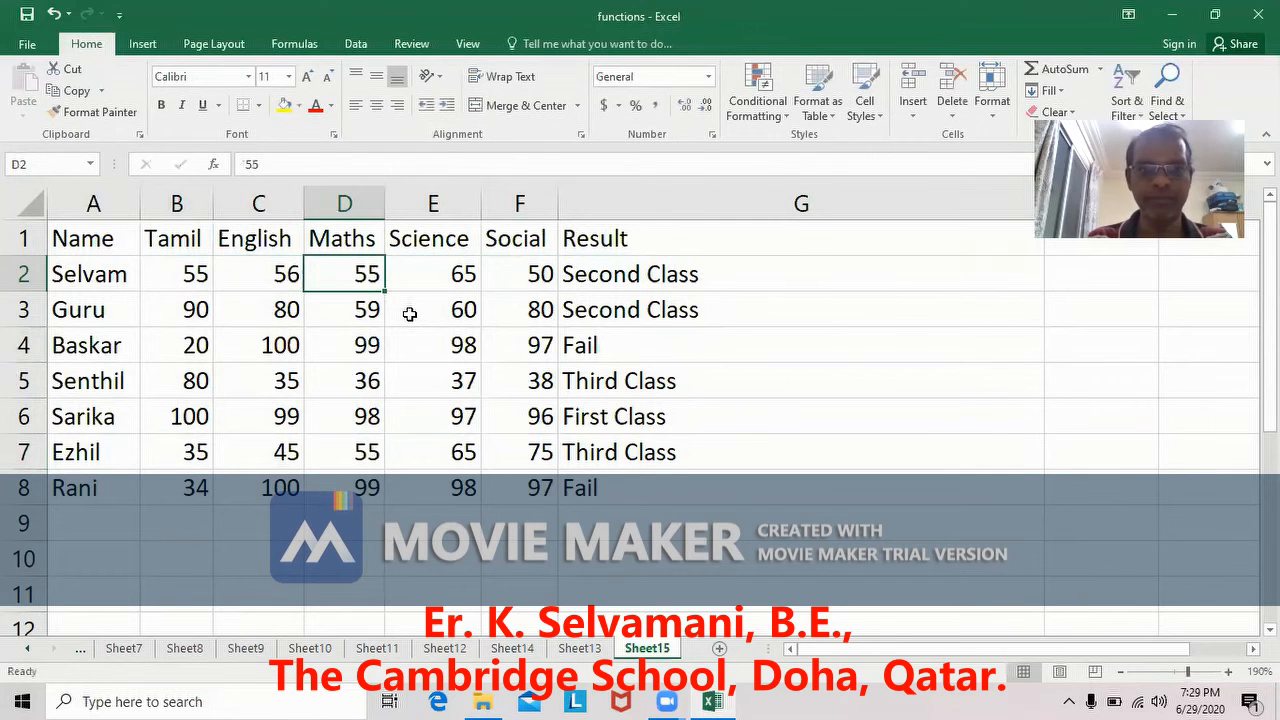
Test the First Class result by setting the marks in B2 to F2 to 61, 62, 63, 64 and 65
left_click(190, 280)
type("61")
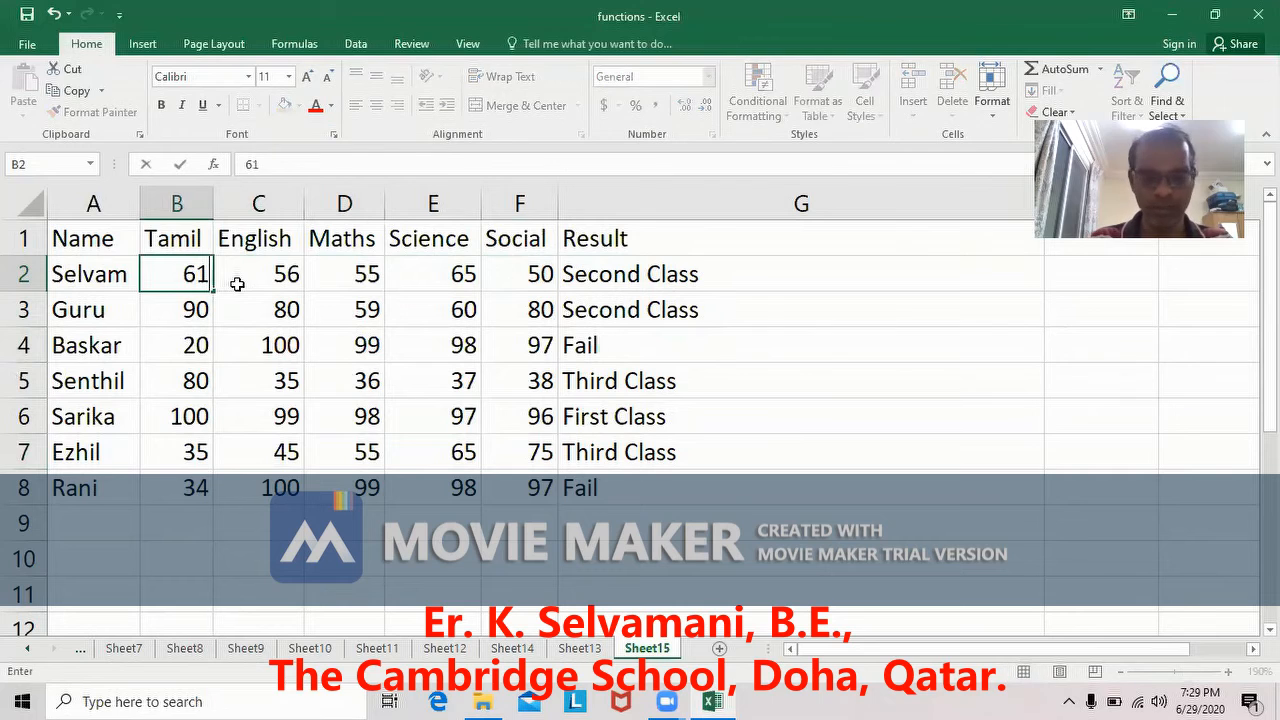
key("Tab")
type("62")
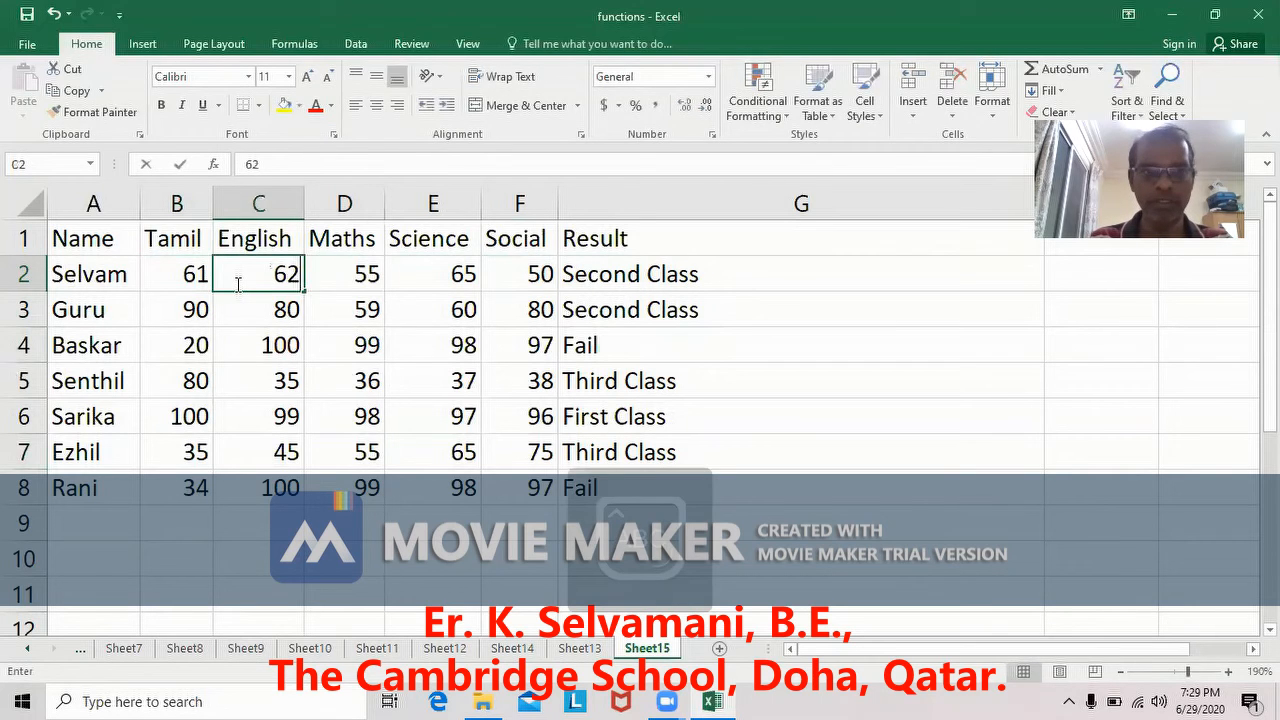
key("Tab")
type("63")
key("Tab")
type("64")
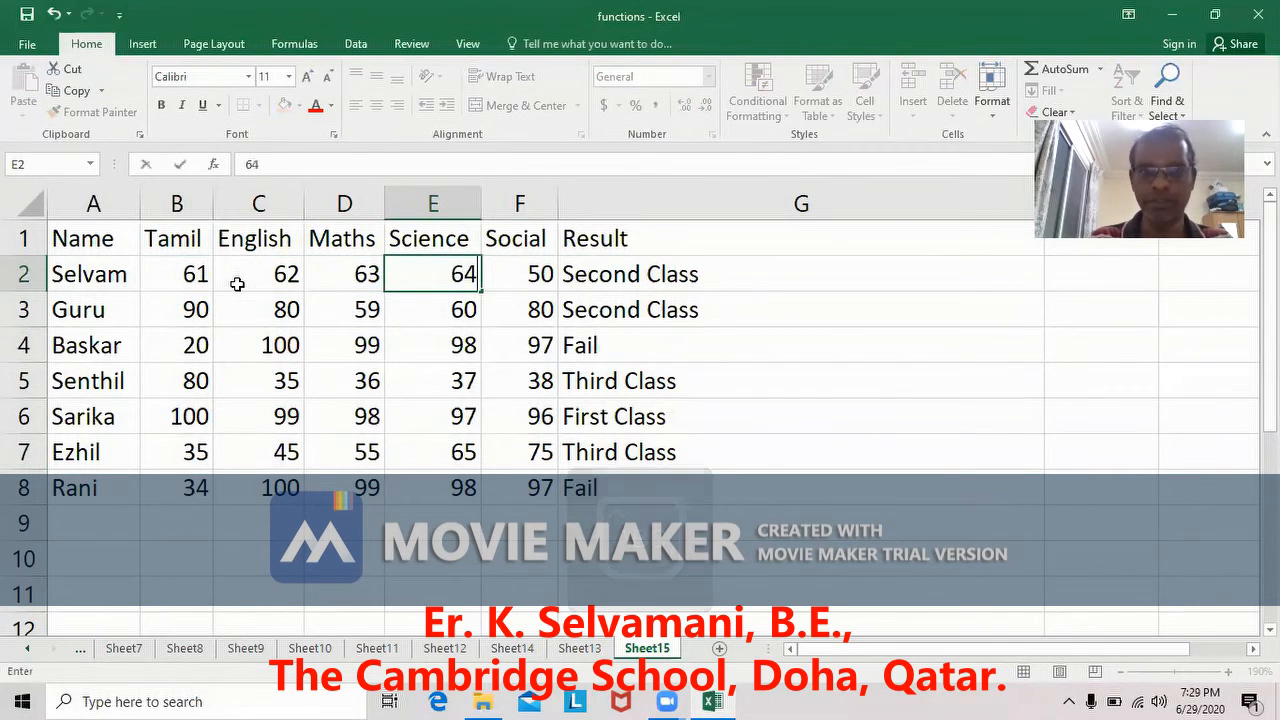
key("Tab")
type("65")
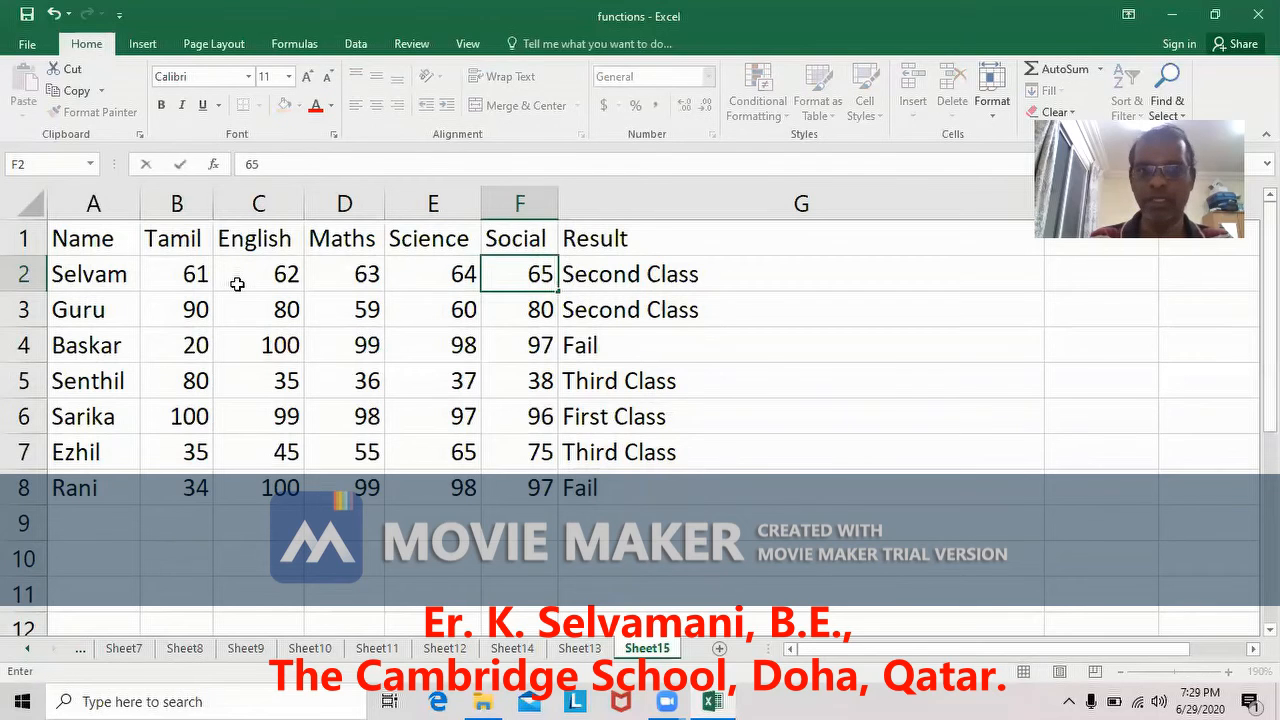
key("Return")
Test the Fail condition by setting the Tamil mark in B2 to 34, and set that mark back to 61
left_click(186, 279)
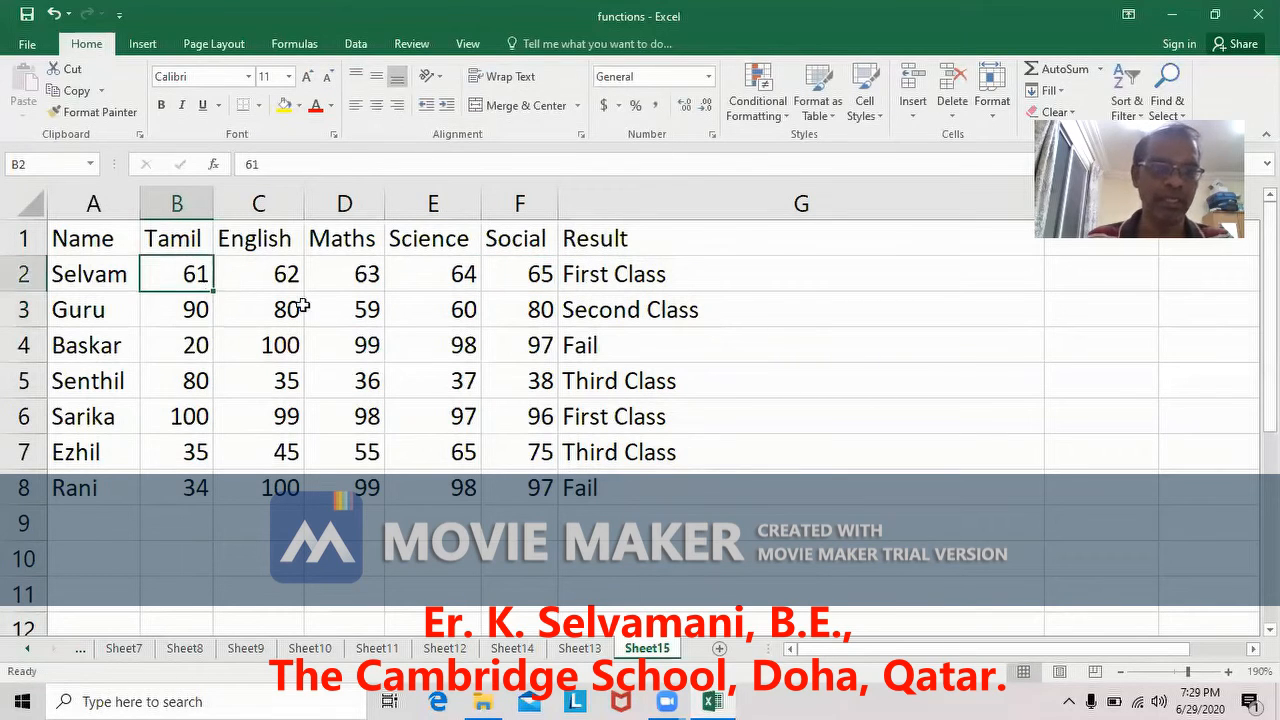
type("34")
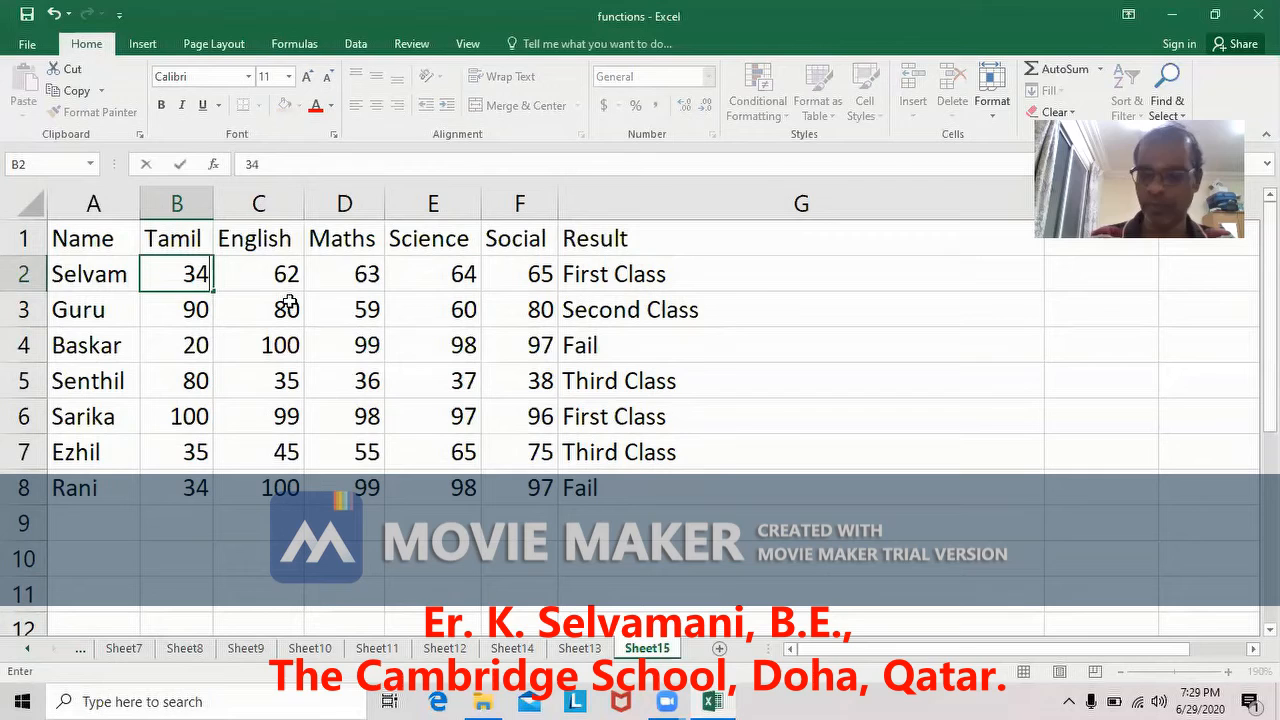
key("Return")
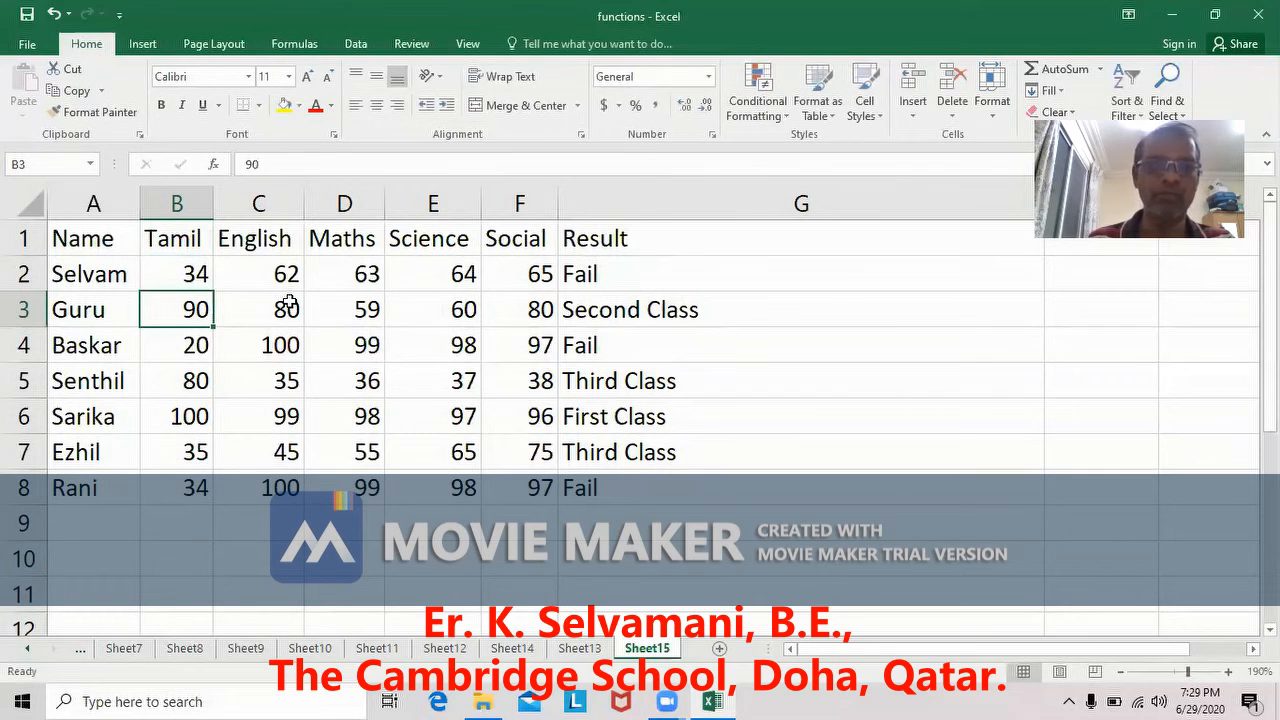
left_click(192, 276)
type("61")
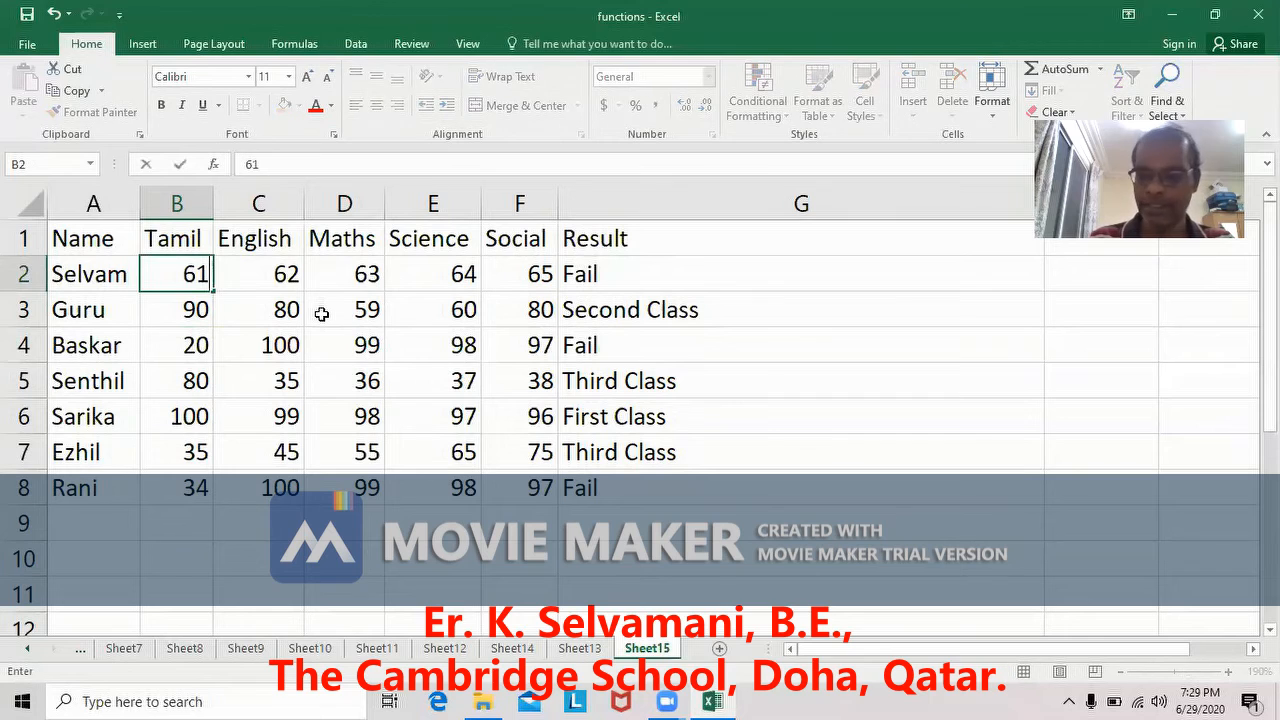
key("Return")
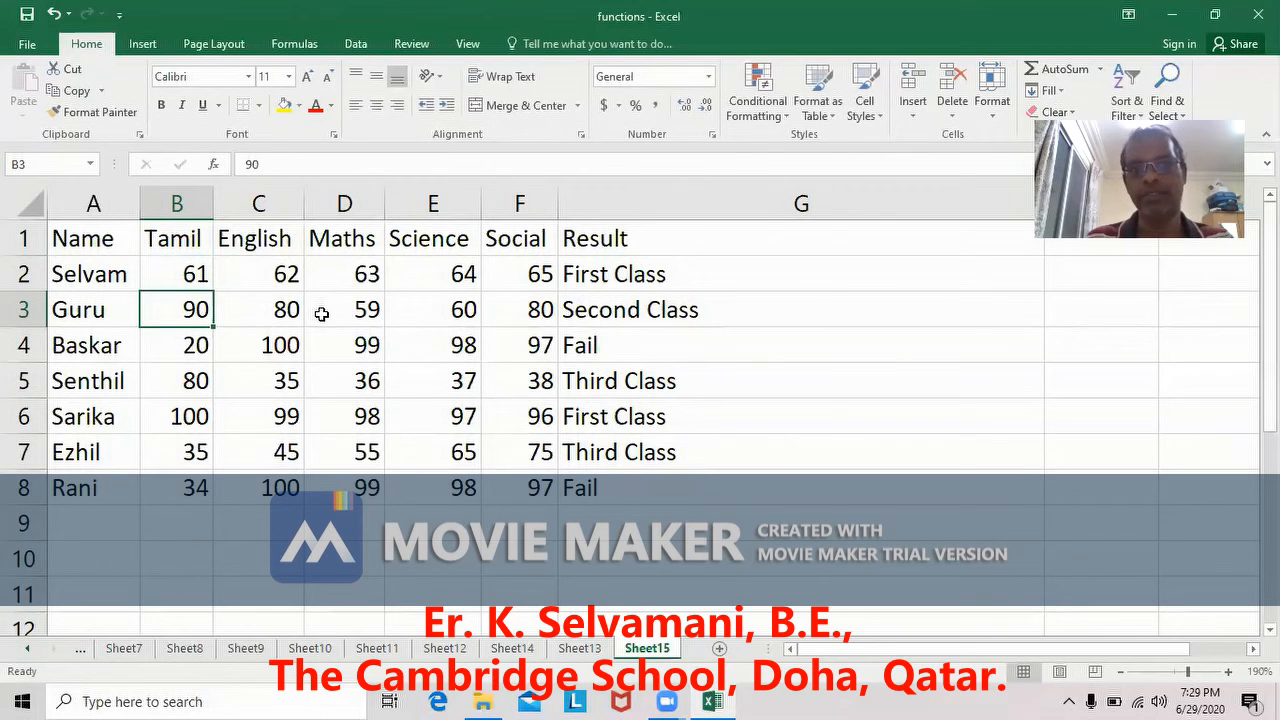
Display the formulas in the sheet's cells and fit the widths of columns A to F to their contents
left_click(306, 47)
left_click(860, 69)
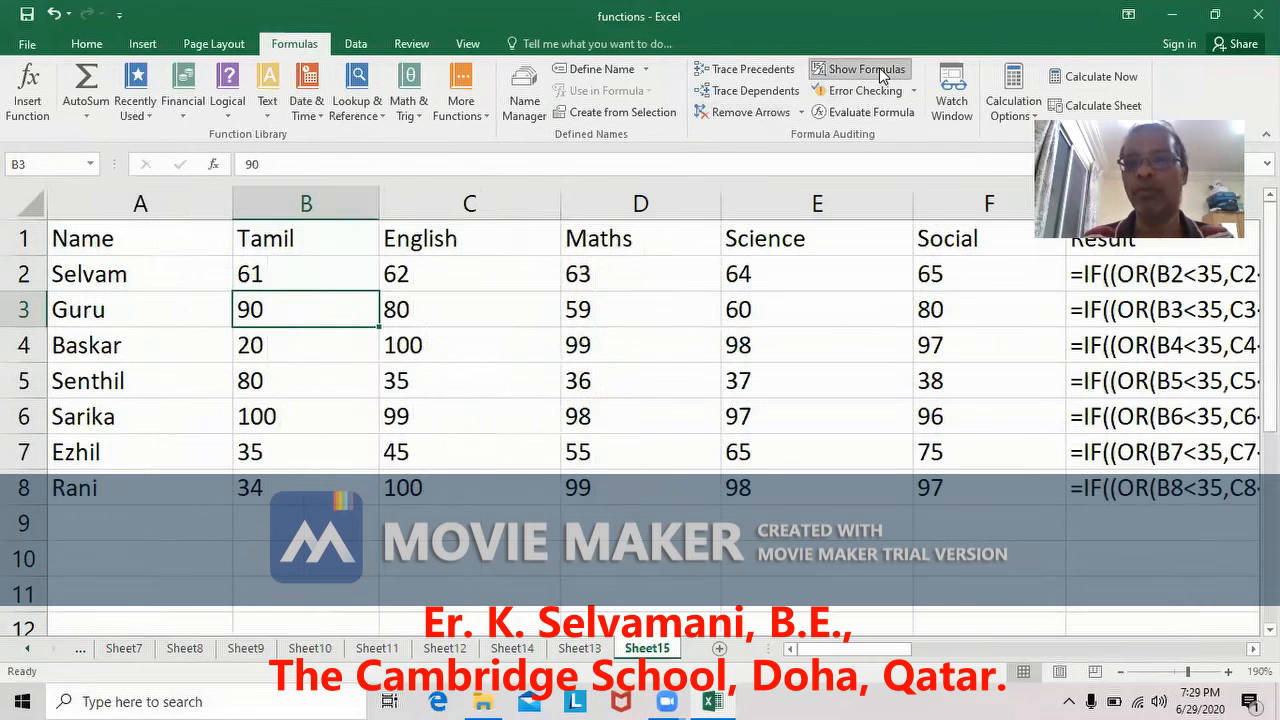
double_click(233, 203)
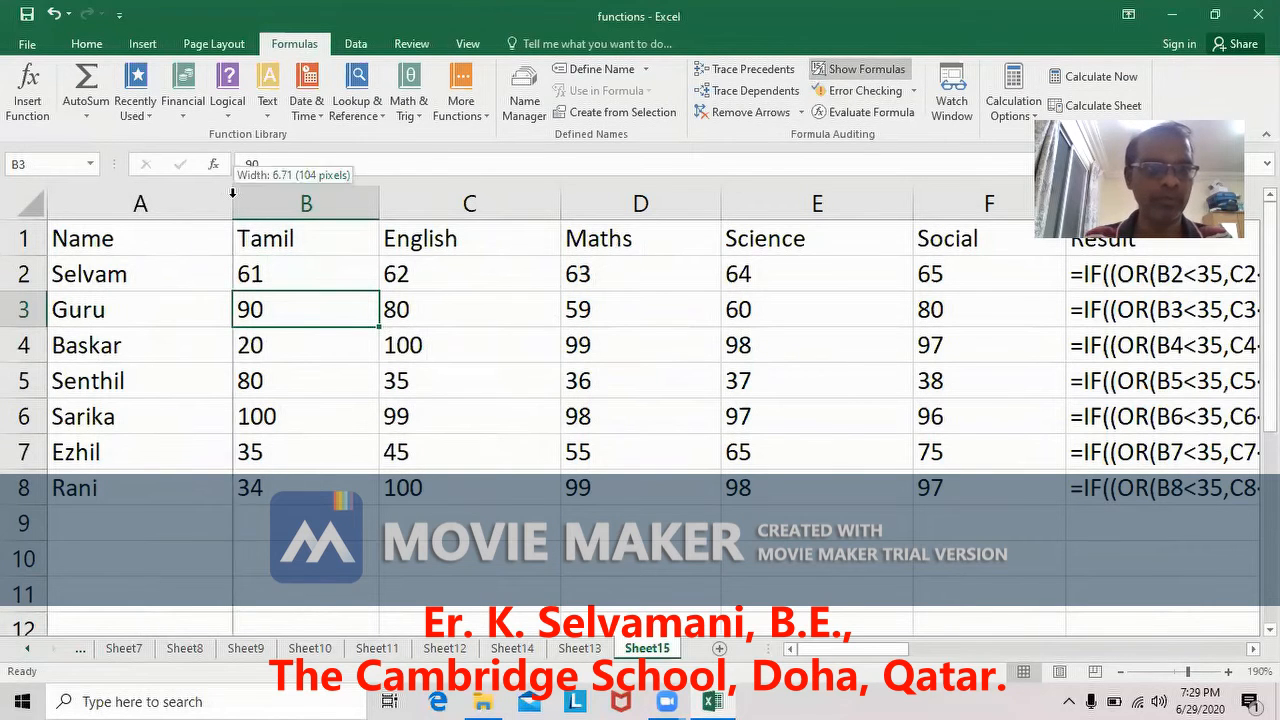
double_click(288, 205)
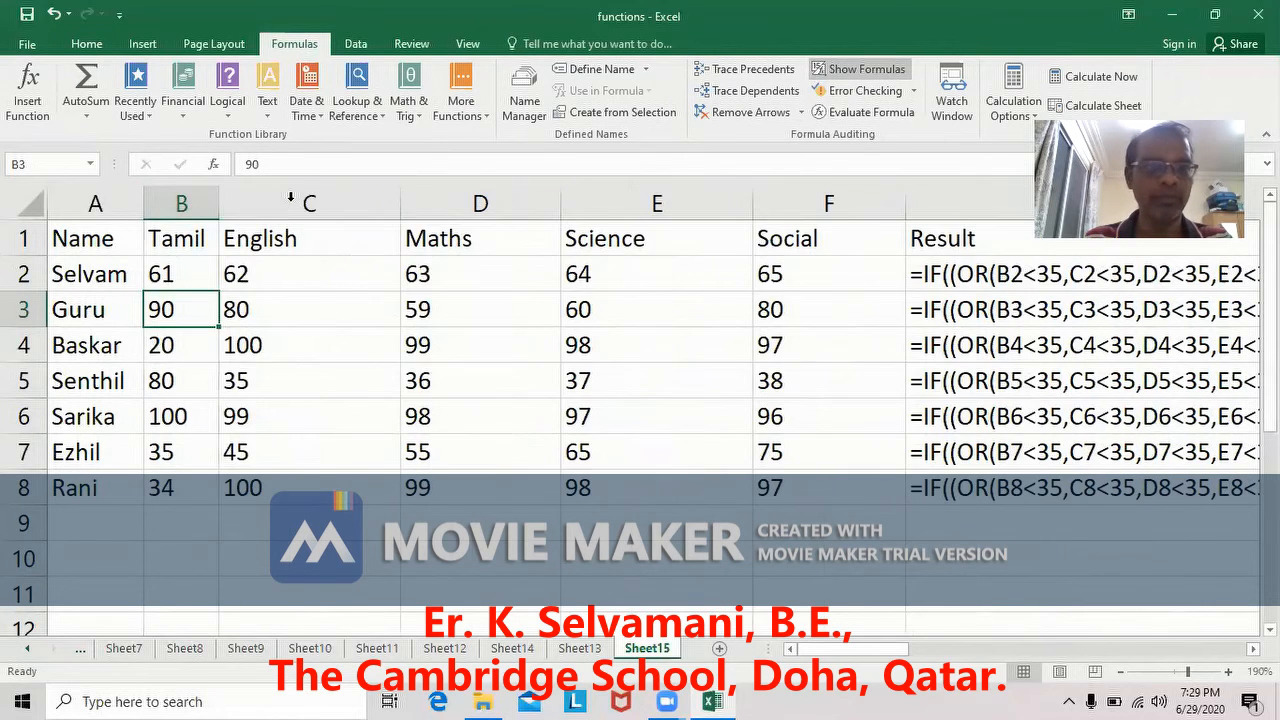
double_click(398, 191)
double_click(472, 196)
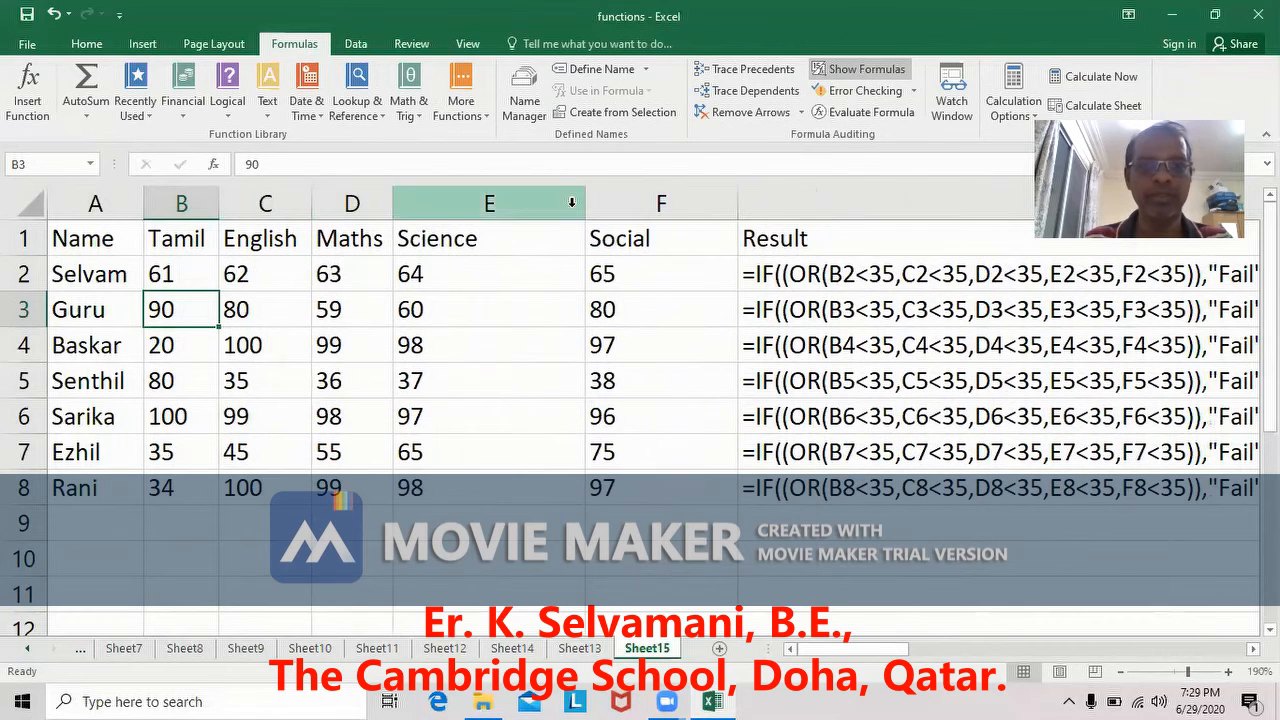
double_click(578, 192)
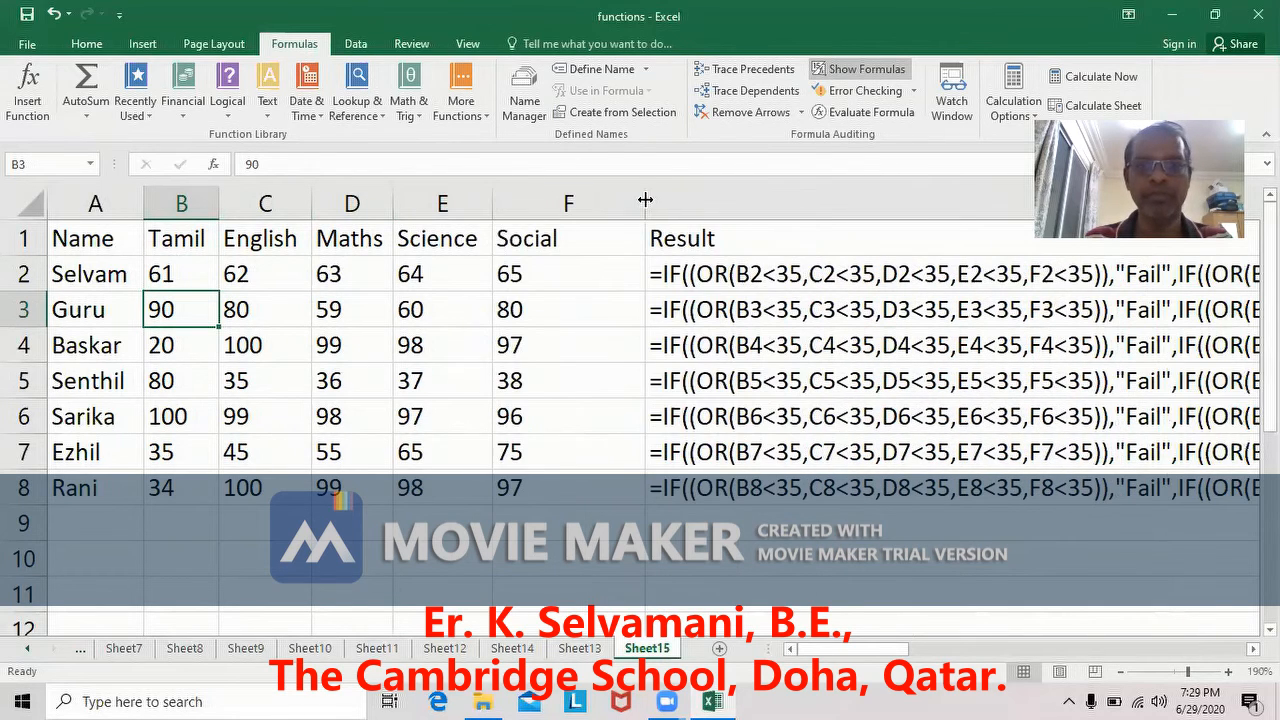
double_click(645, 197)
Examine the complete nested IF and OR formula in G2, from the Fail test to the First Class result, without changing it
left_click_drag(852, 651, 1072, 651)
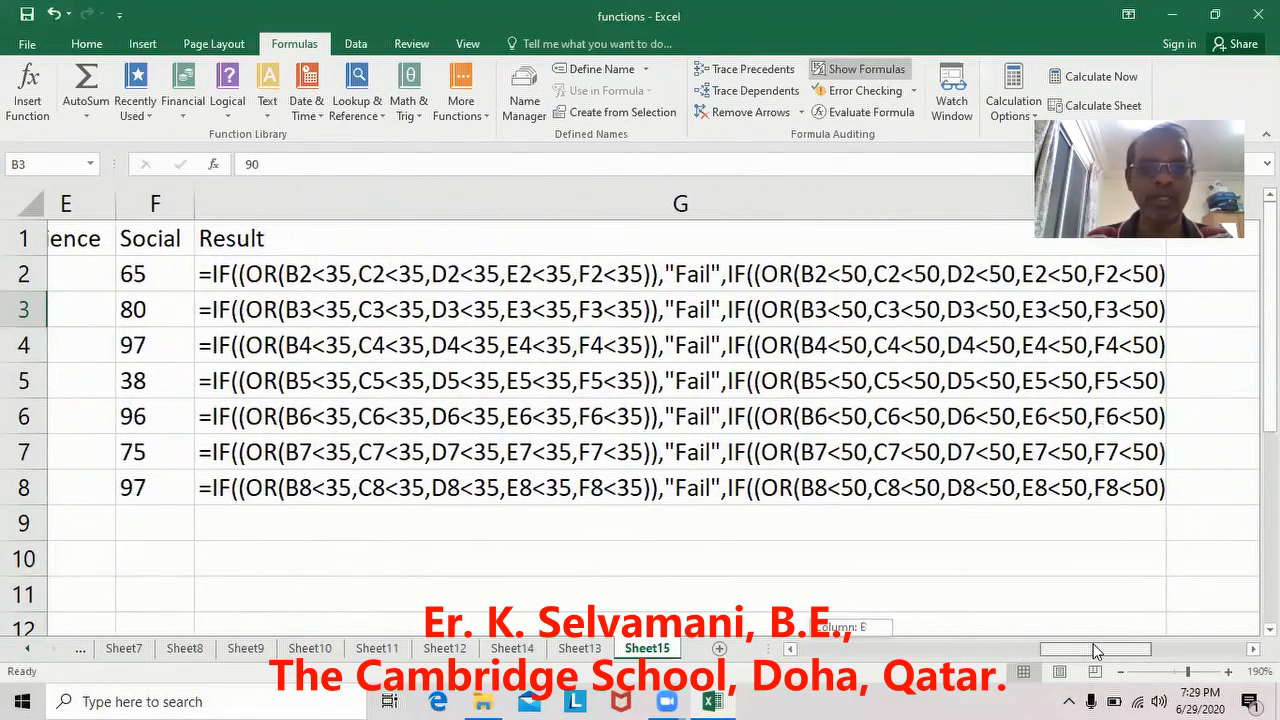
left_click_drag(1097, 651, 1079, 651)
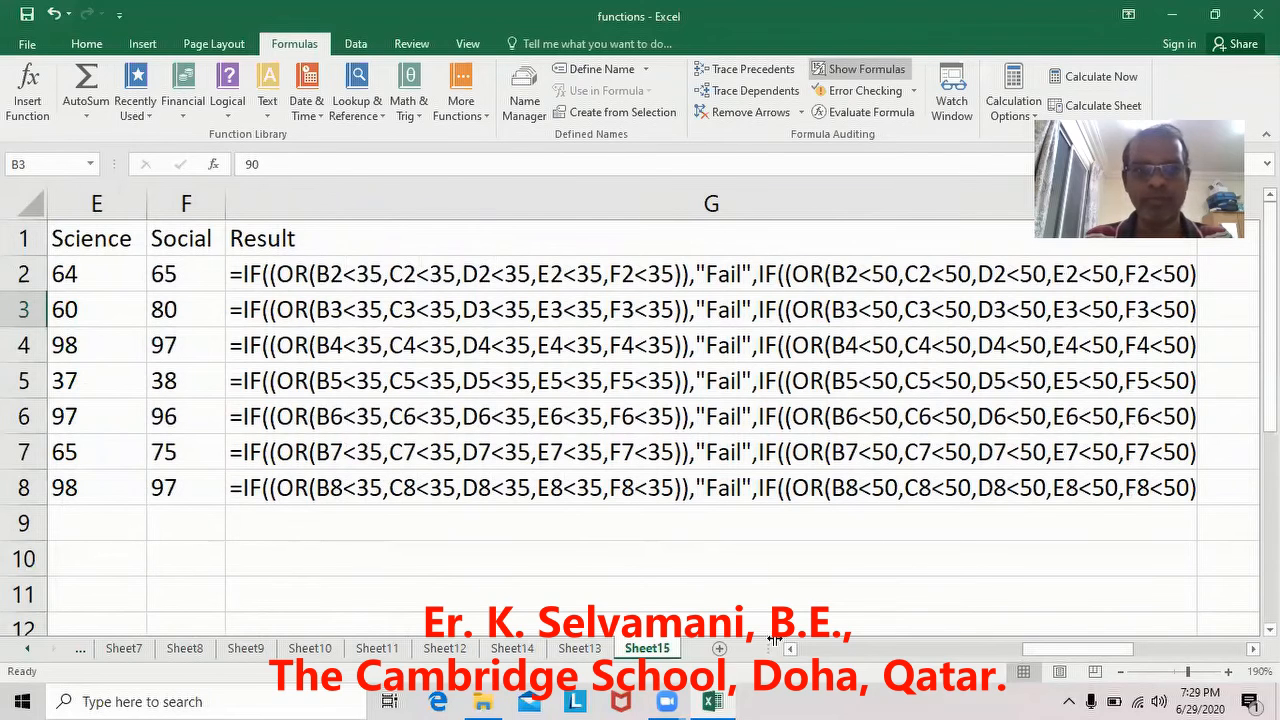
left_click_drag(1055, 650, 1113, 655)
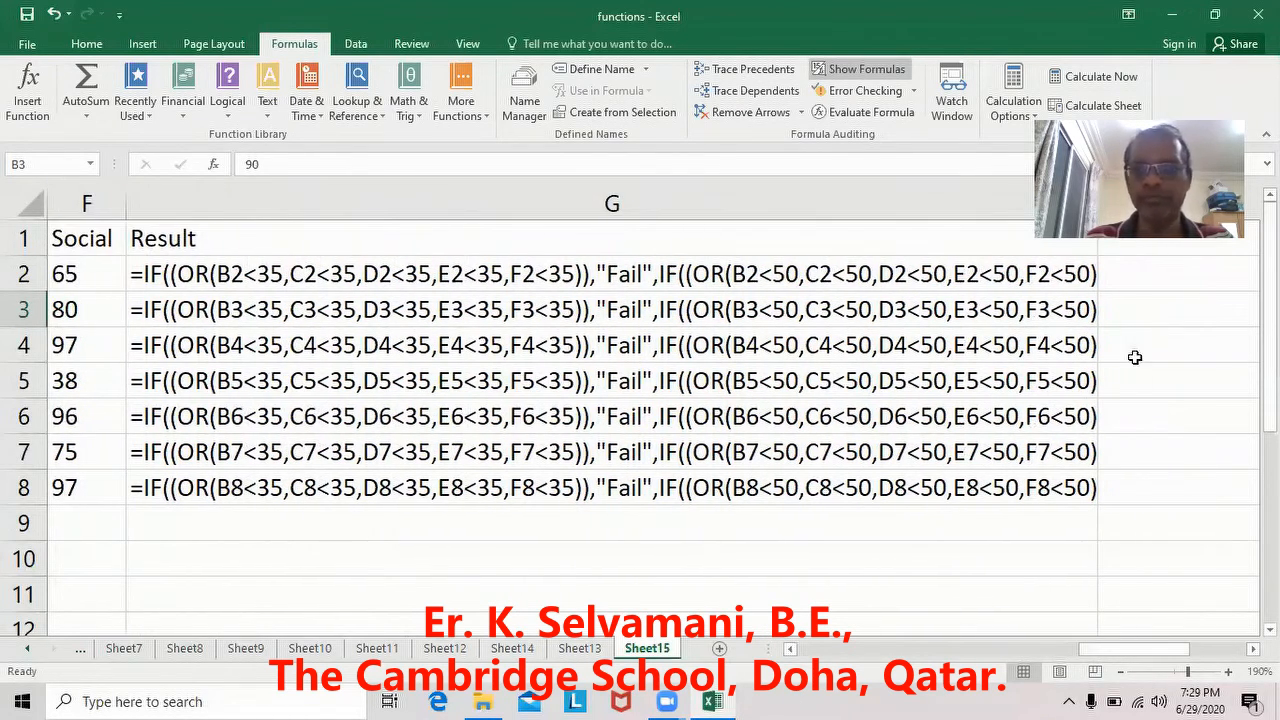
left_click(703, 278)
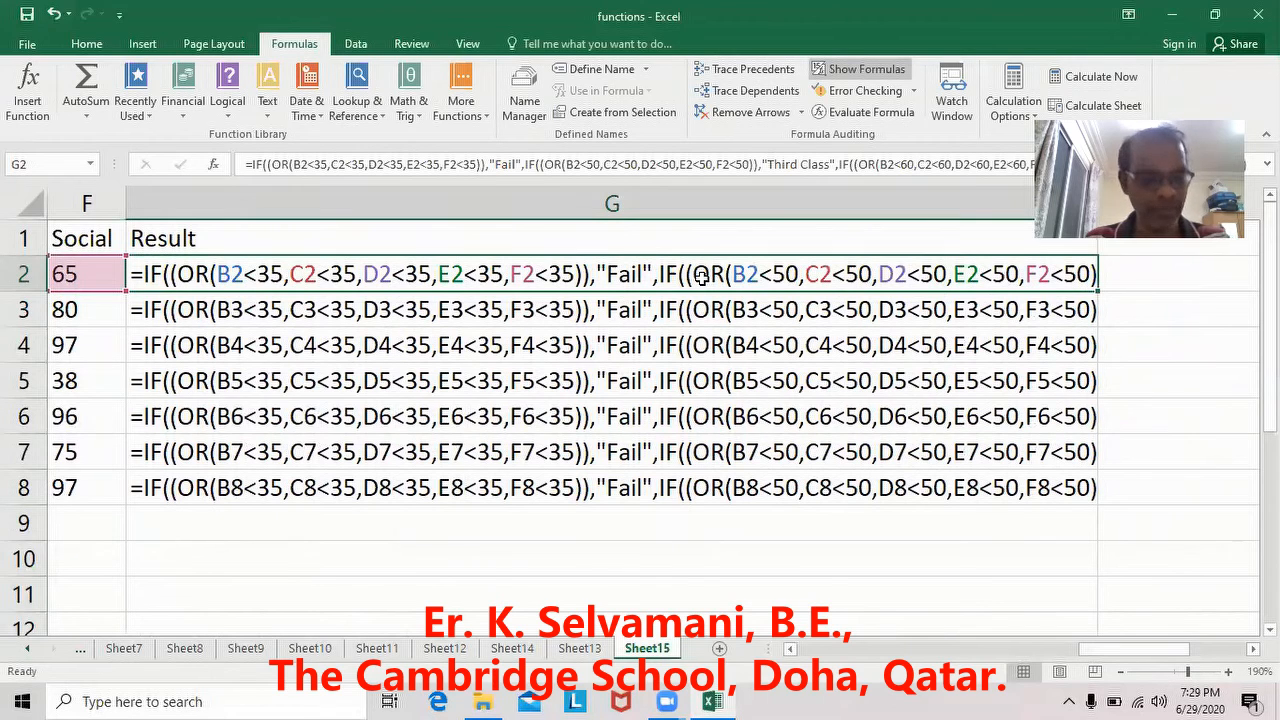
double_click(703, 278)
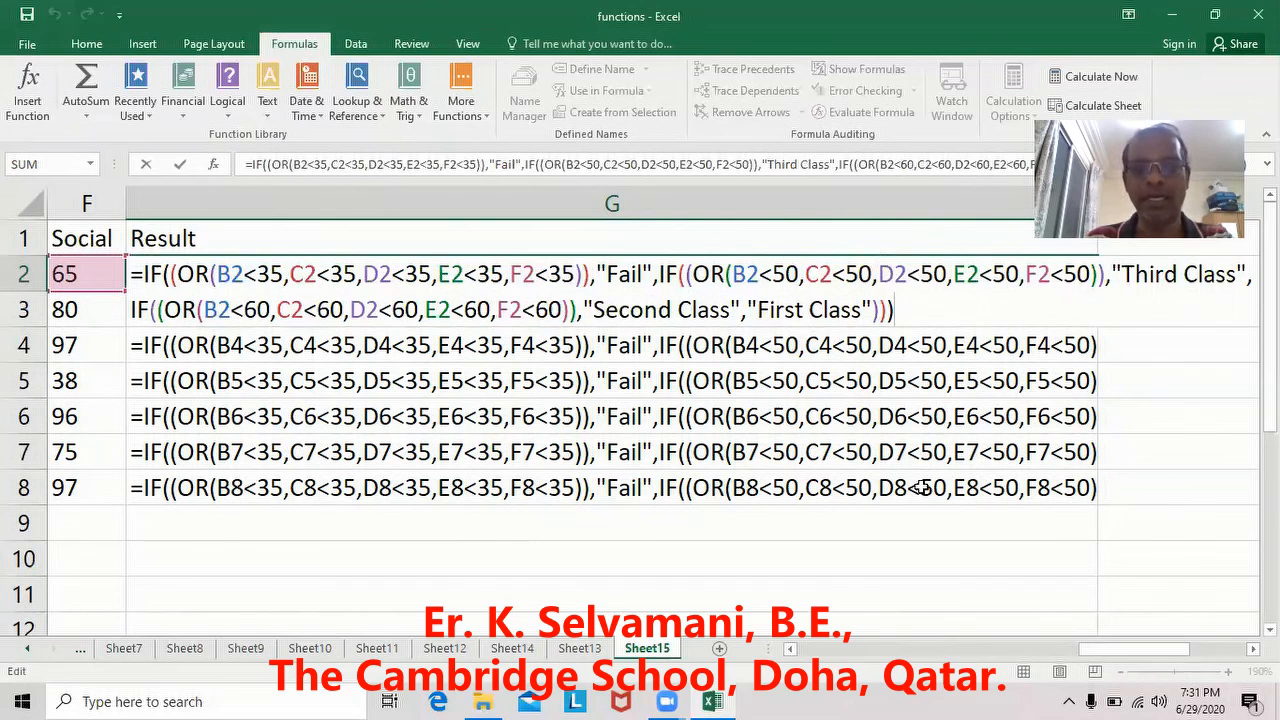
left_click(1222, 535)
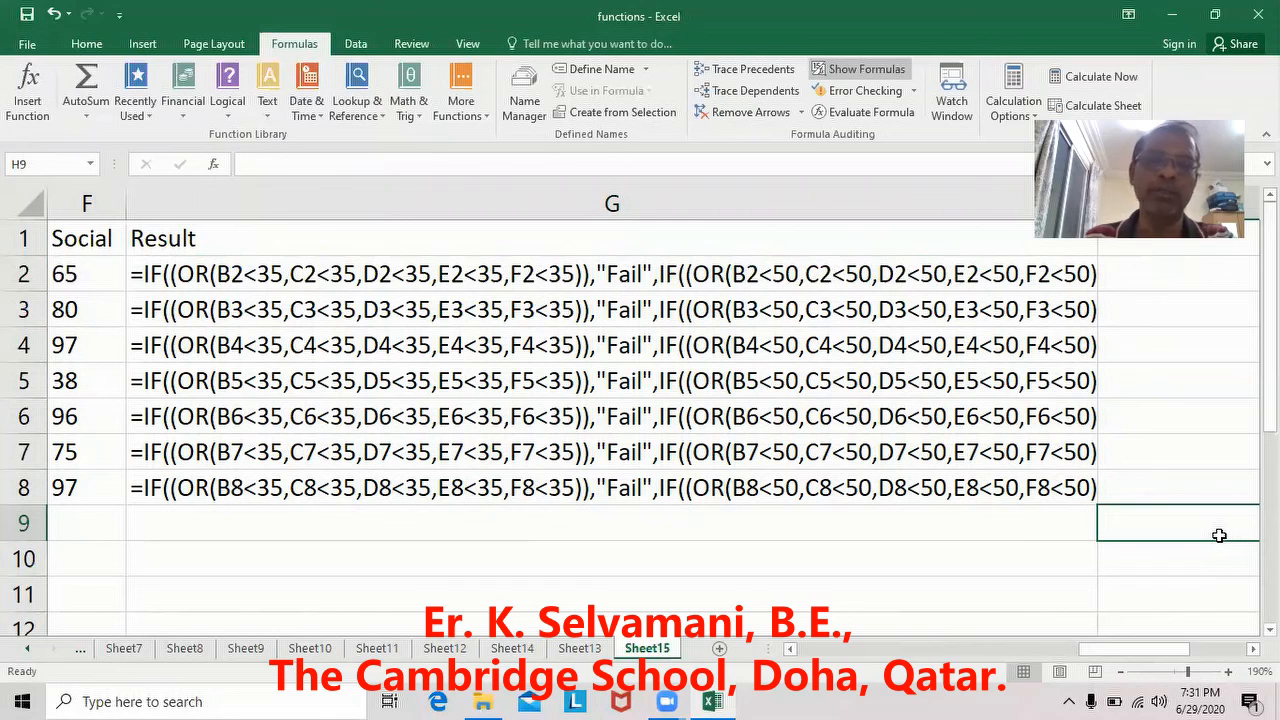
double_click(238, 276)
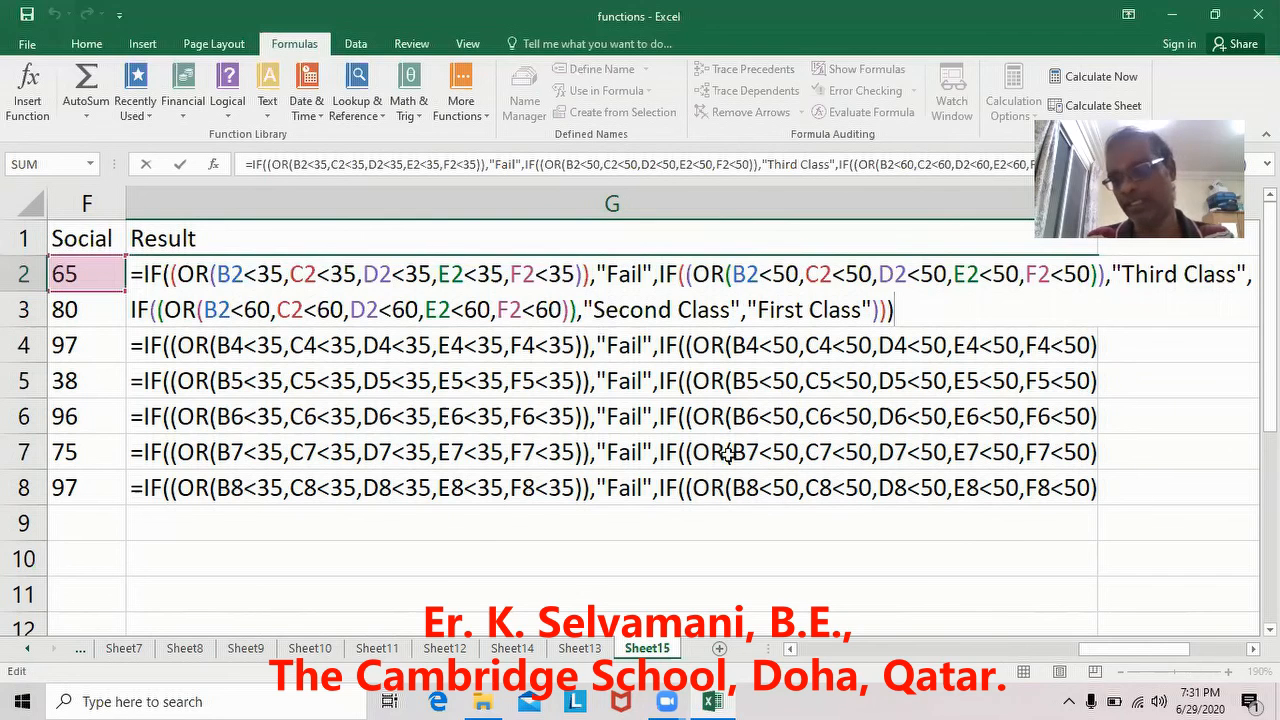
left_click(1235, 577)
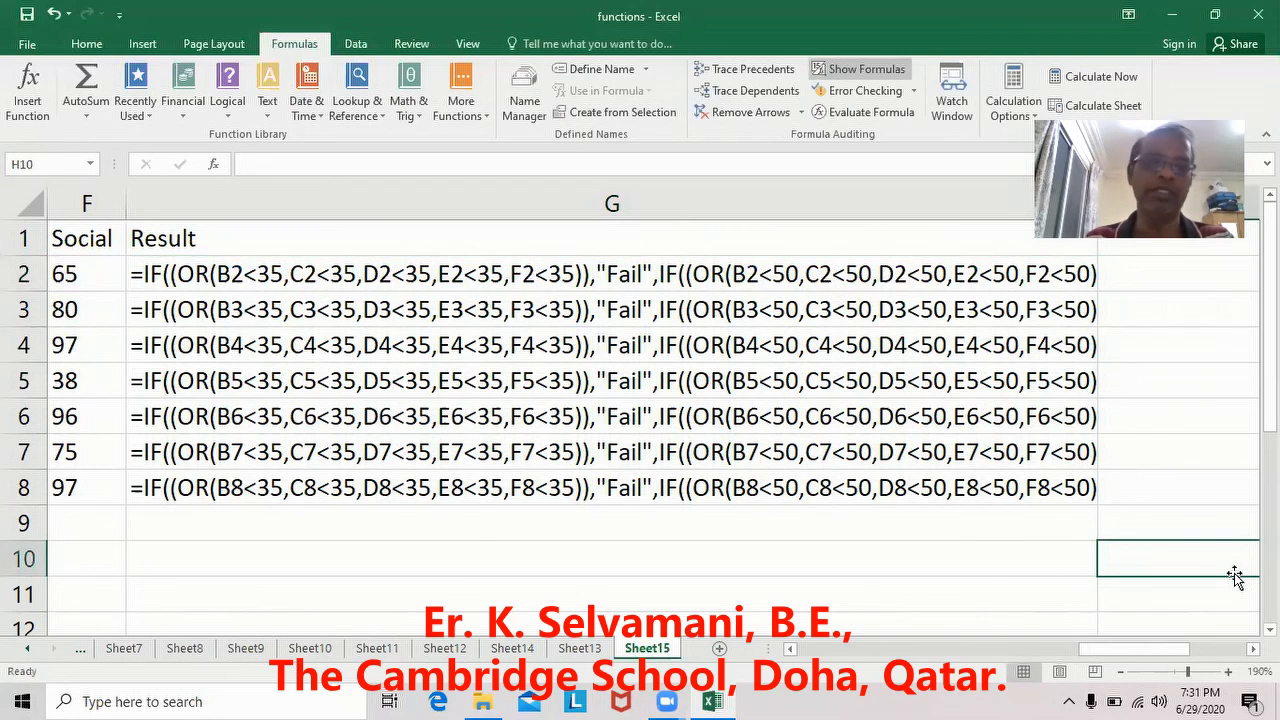
Return to the start of the mark list and switch the sheet from showing formulas to showing results
left_click(832, 647)
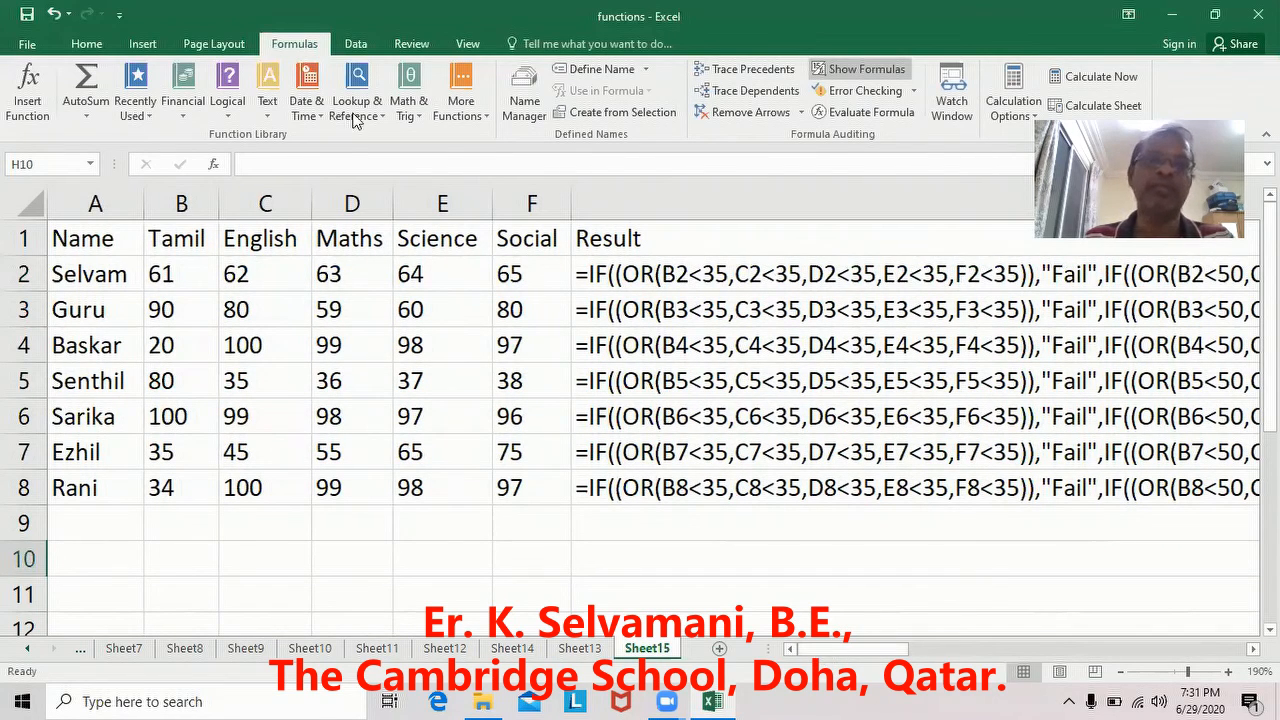
left_click(866, 69)
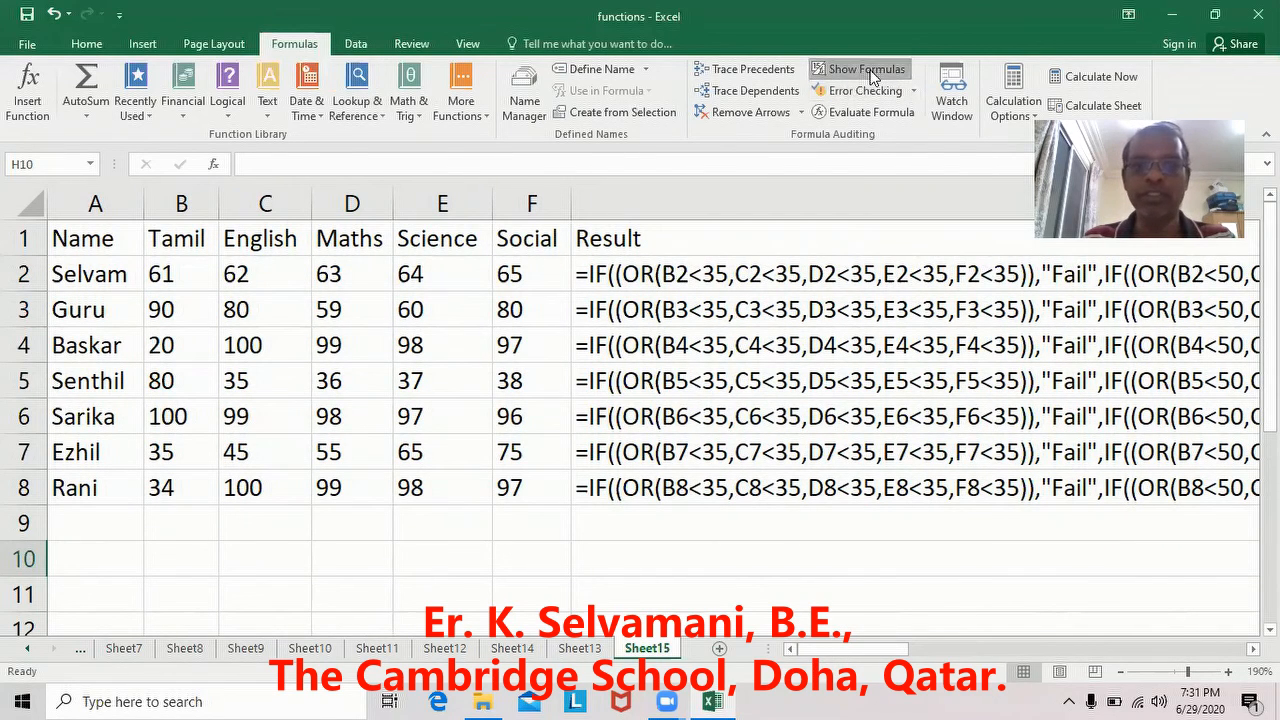